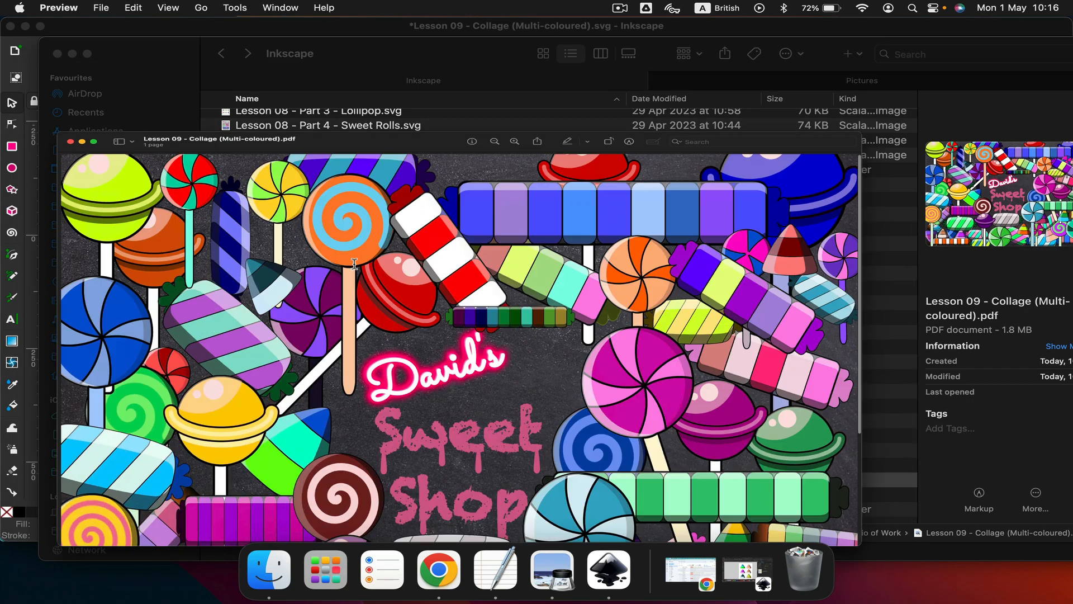
Step: Examine the whole finished sweet shop collage in the Lesson 09 multi-coloured PDF and close it
{"action": "scroll", "coordinate": [620, 265], "scroll_direction": "down", "scroll_amount": 5}
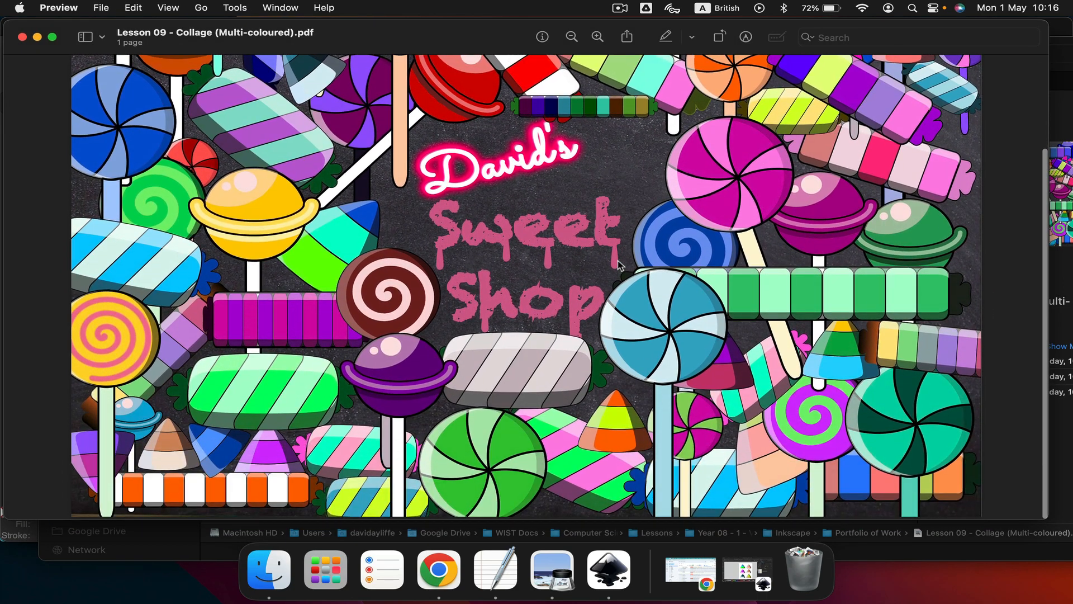
{"action": "scroll", "coordinate": [619, 265], "scroll_direction": "up", "scroll_amount": 5}
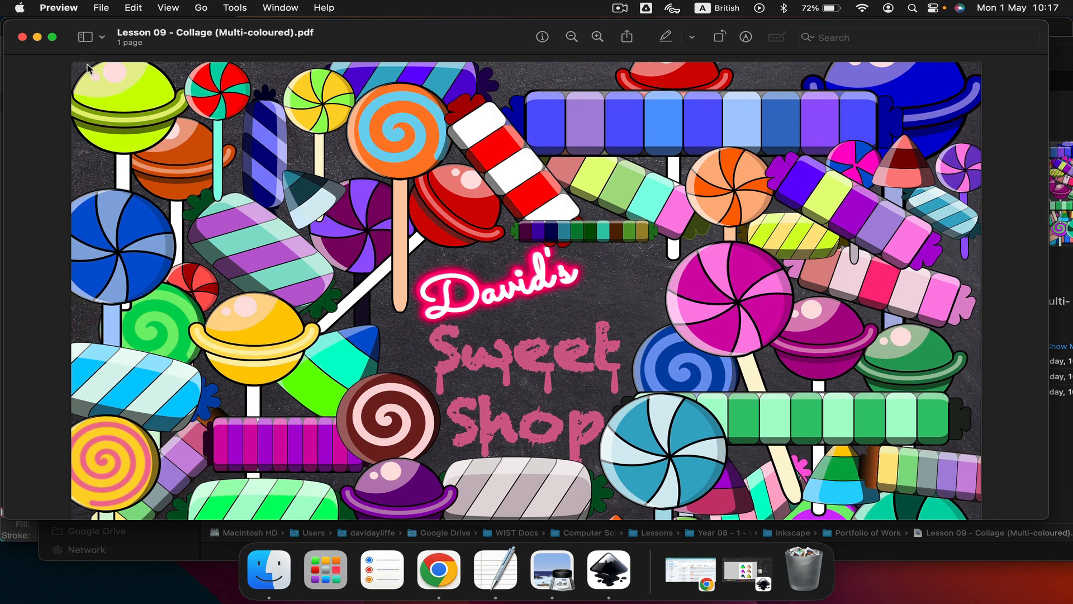
{"action": "left_click", "coordinate": [23, 38]}
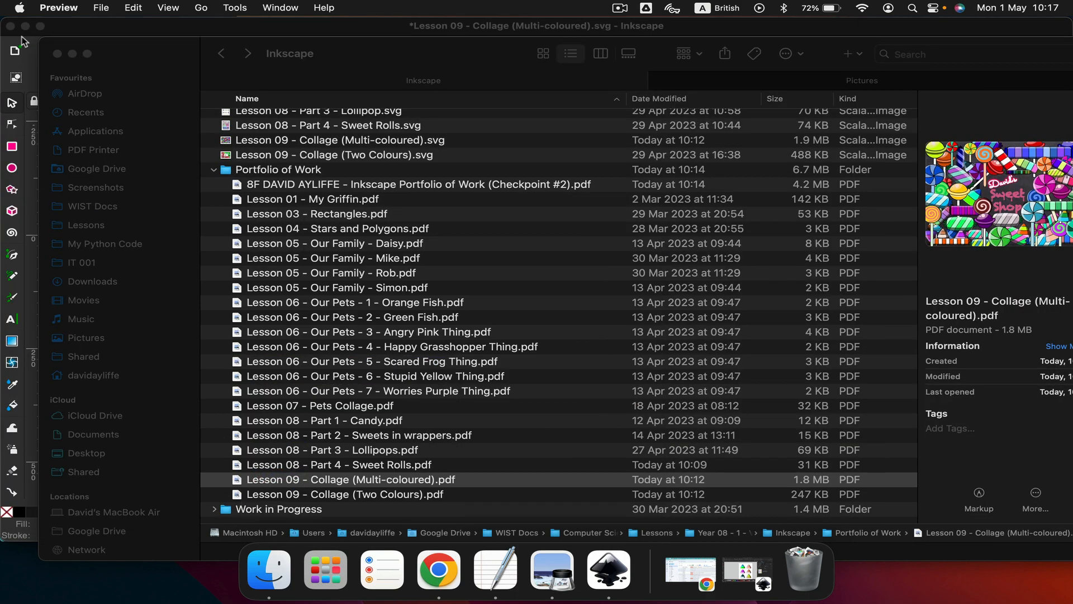
Step: Switch to Inkscape and create a new blank document in a maximised window
{"action": "left_click", "coordinate": [608, 574]}
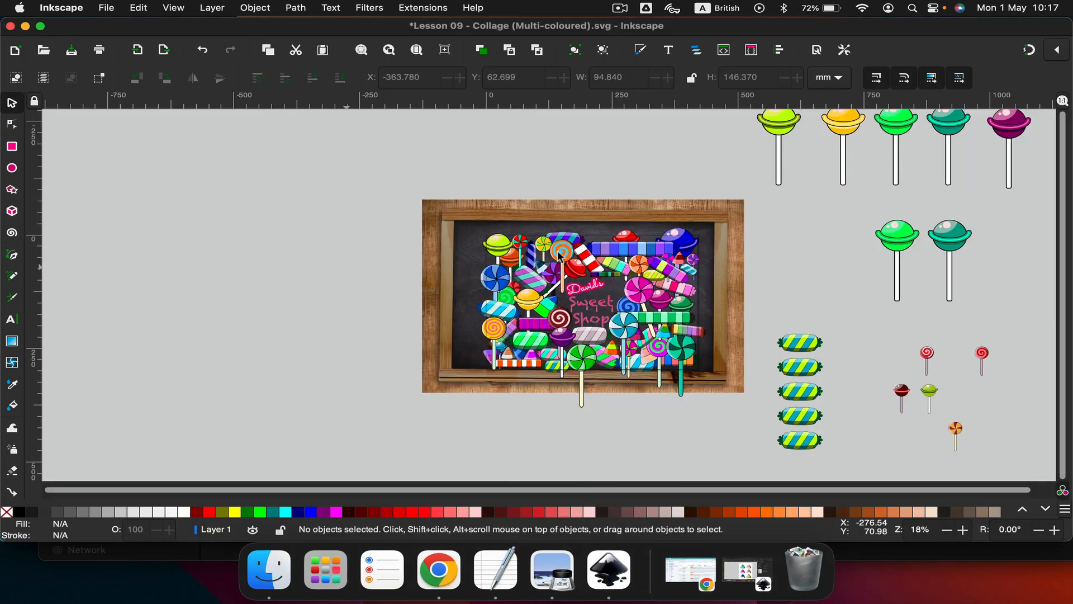
{"action": "left_click", "coordinate": [105, 8]}
{"action": "left_click", "coordinate": [113, 30]}
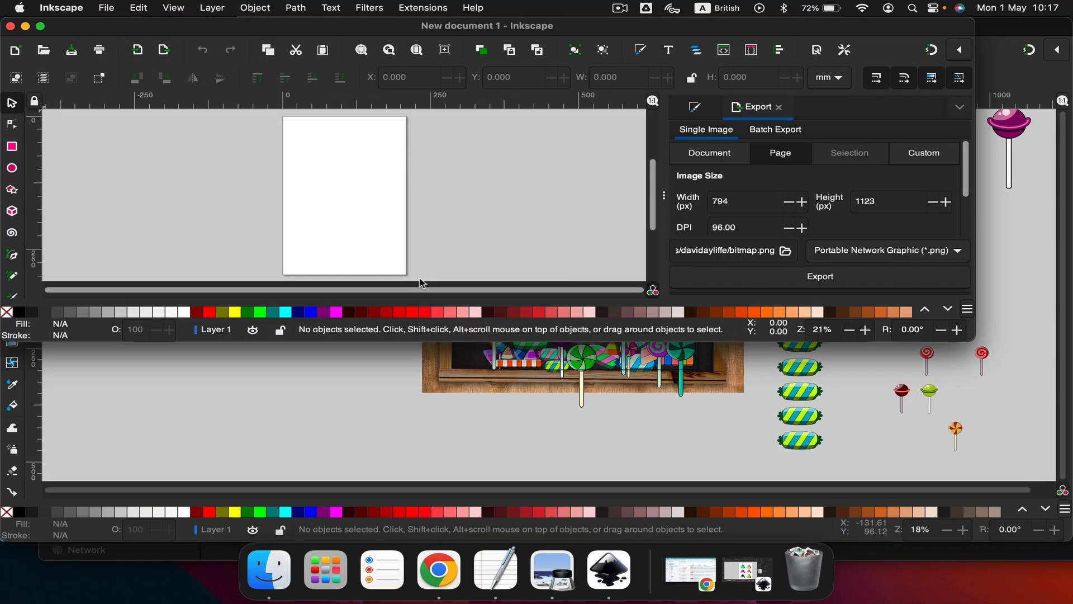
{"action": "double_click", "coordinate": [306, 30]}
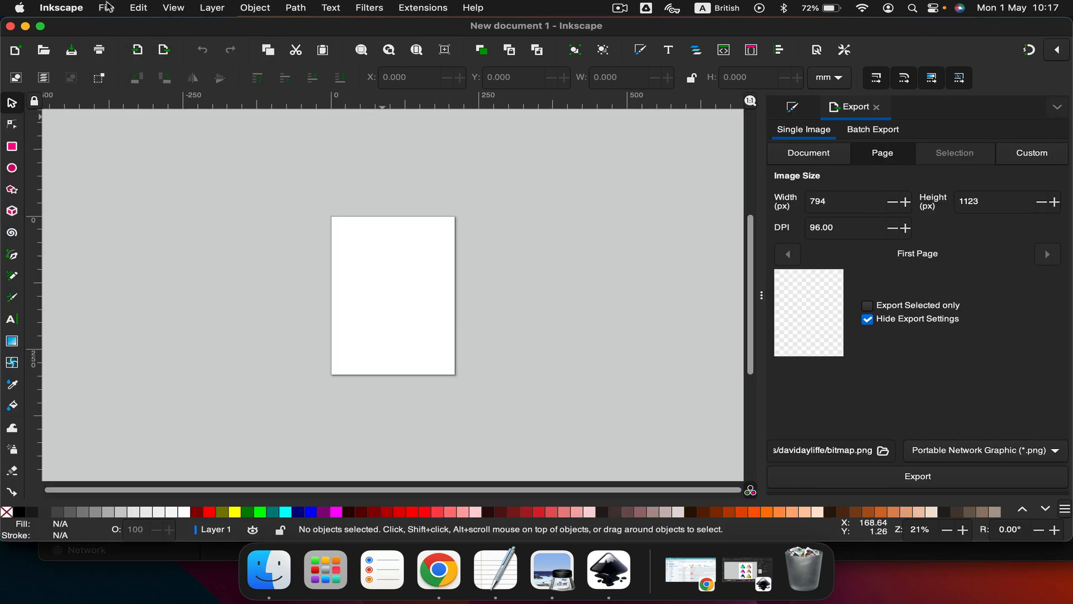
Step: Set the new document's page format to A3 in landscape orientation and its page units to px
{"action": "left_click", "coordinate": [107, 7]}
{"action": "left_click", "coordinate": [118, 271]}
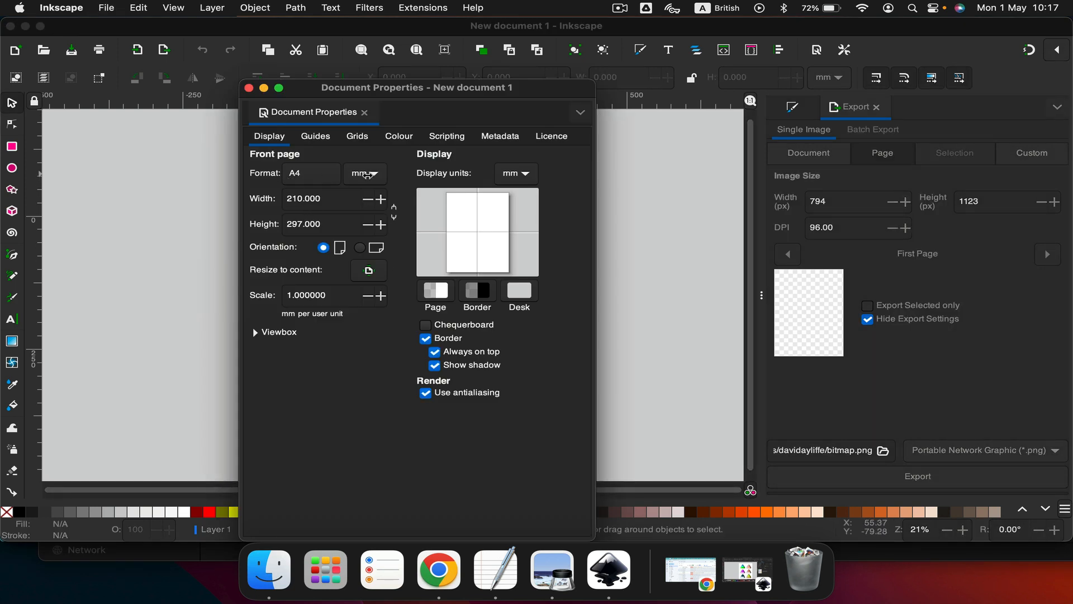
{"action": "left_click", "coordinate": [309, 173]}
{"action": "left_click", "coordinate": [309, 173]}
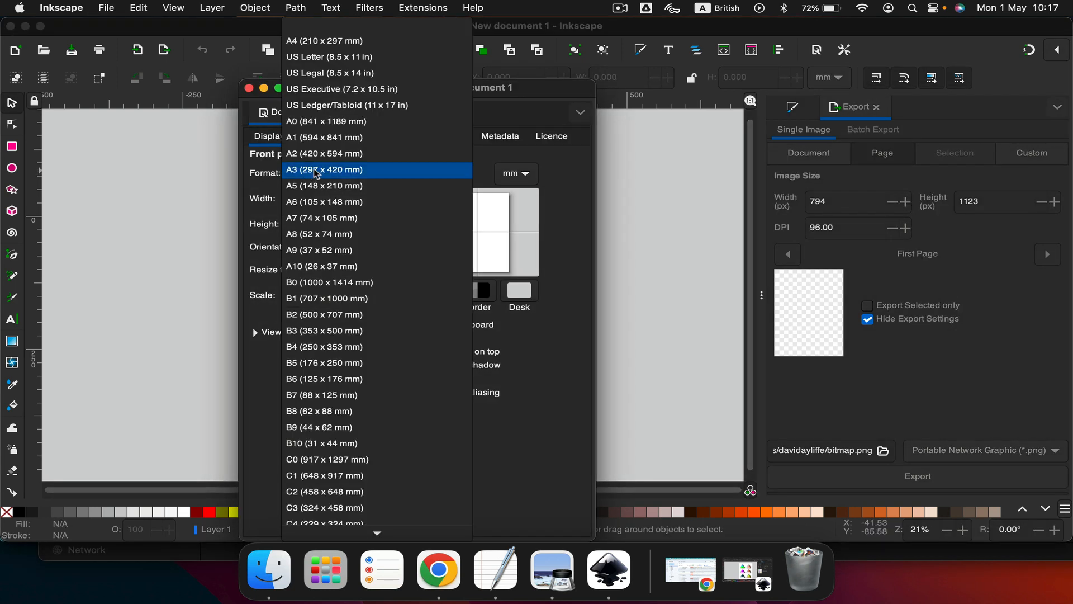
{"action": "left_click", "coordinate": [327, 180]}
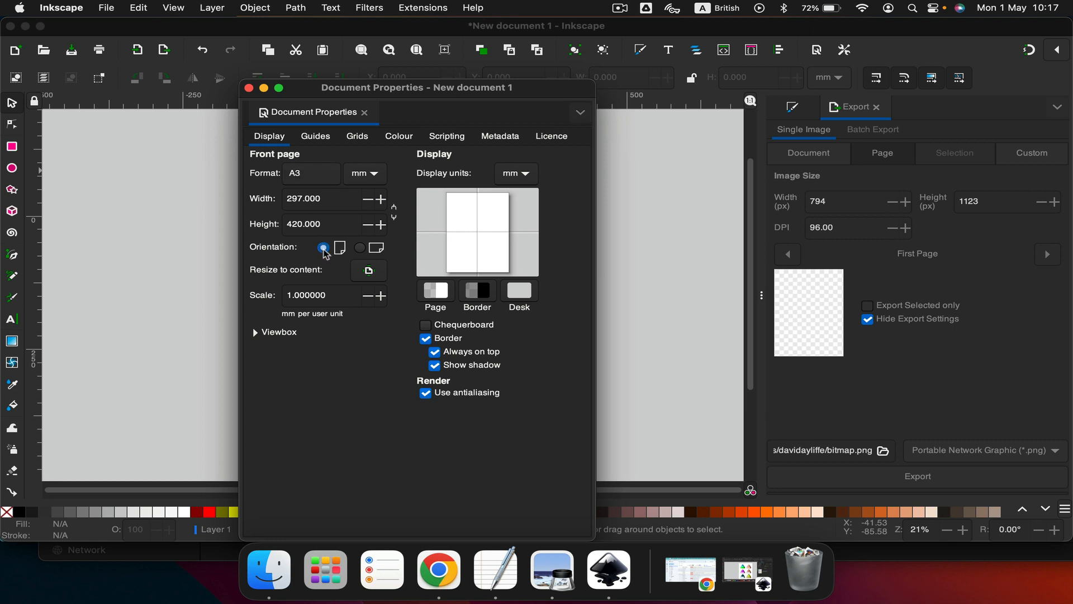
{"action": "left_click", "coordinate": [360, 248]}
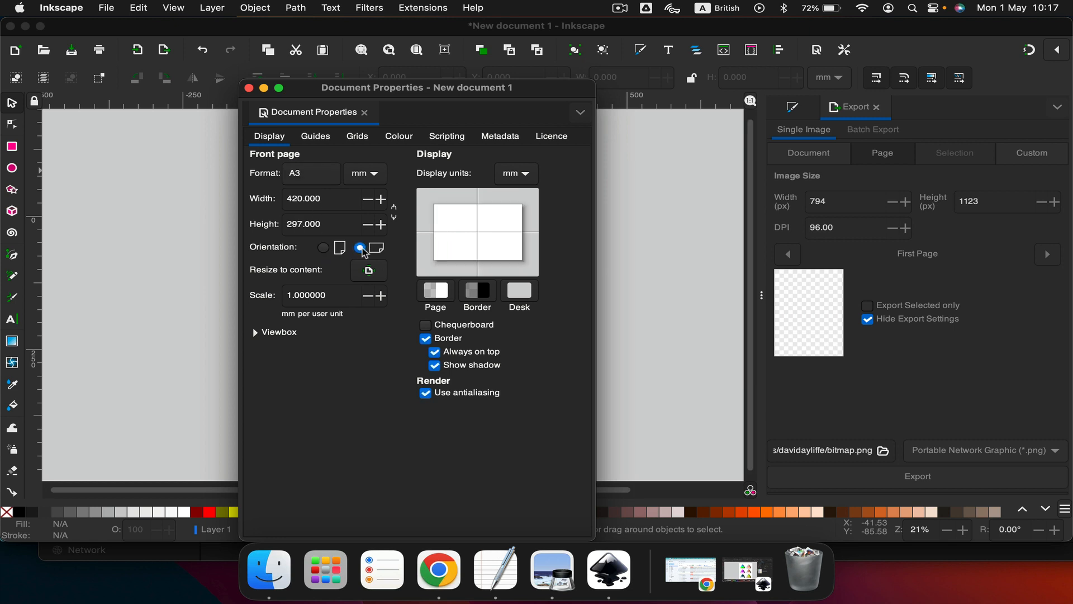
{"action": "left_click", "coordinate": [361, 173]}
{"action": "left_click", "coordinate": [365, 142]}
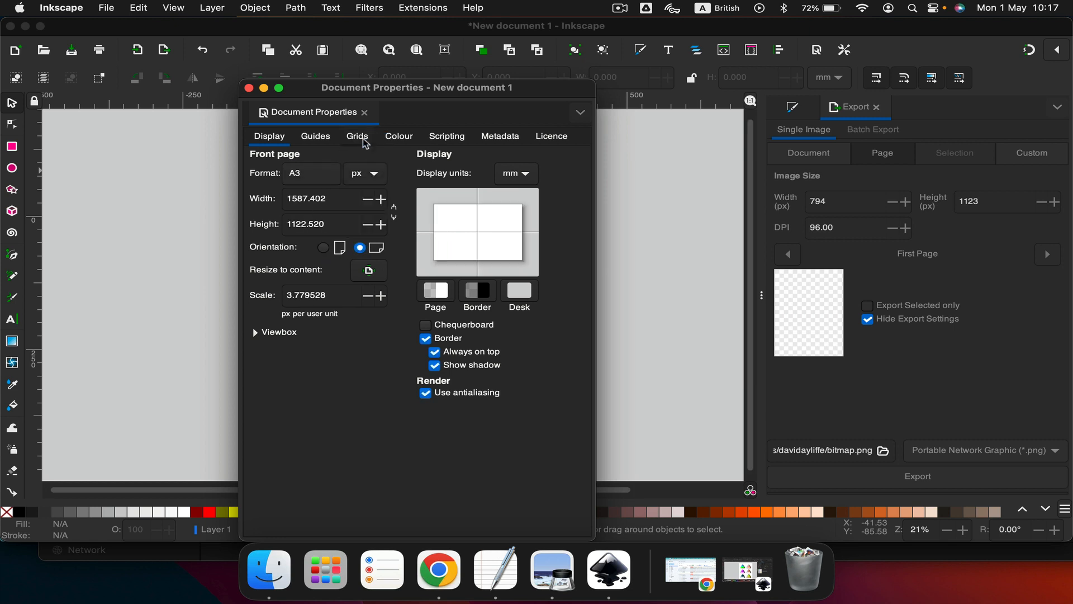
{"action": "left_click", "coordinate": [425, 393]}
{"action": "left_click", "coordinate": [250, 88]}
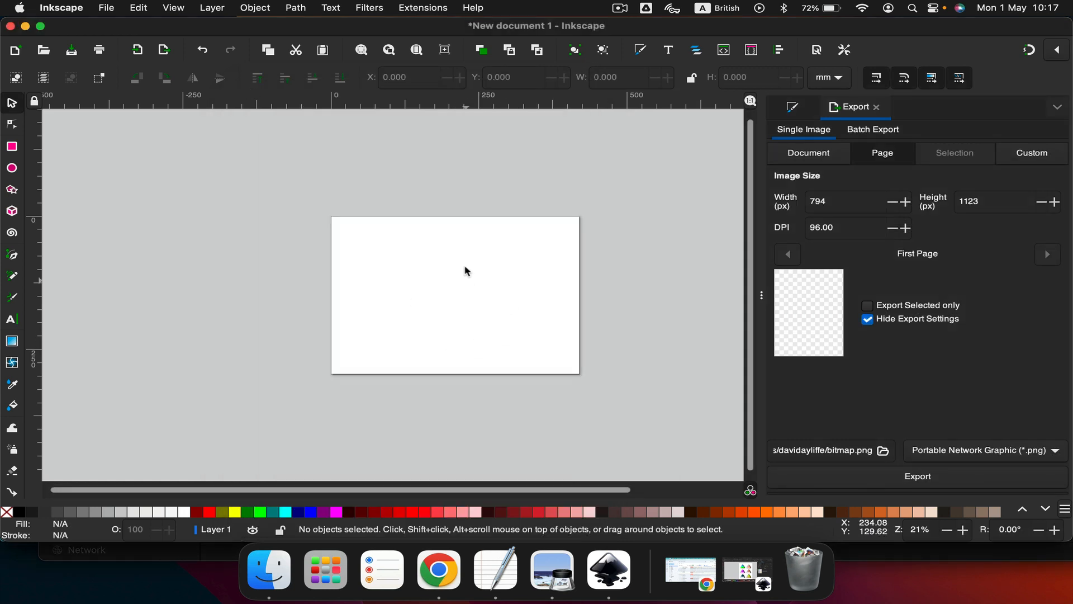
Step: Close the docked Export and other side dialogs, and bring the multi-coloured collage document to the front
{"action": "left_click", "coordinate": [877, 107]}
{"action": "left_click", "coordinate": [864, 107]}
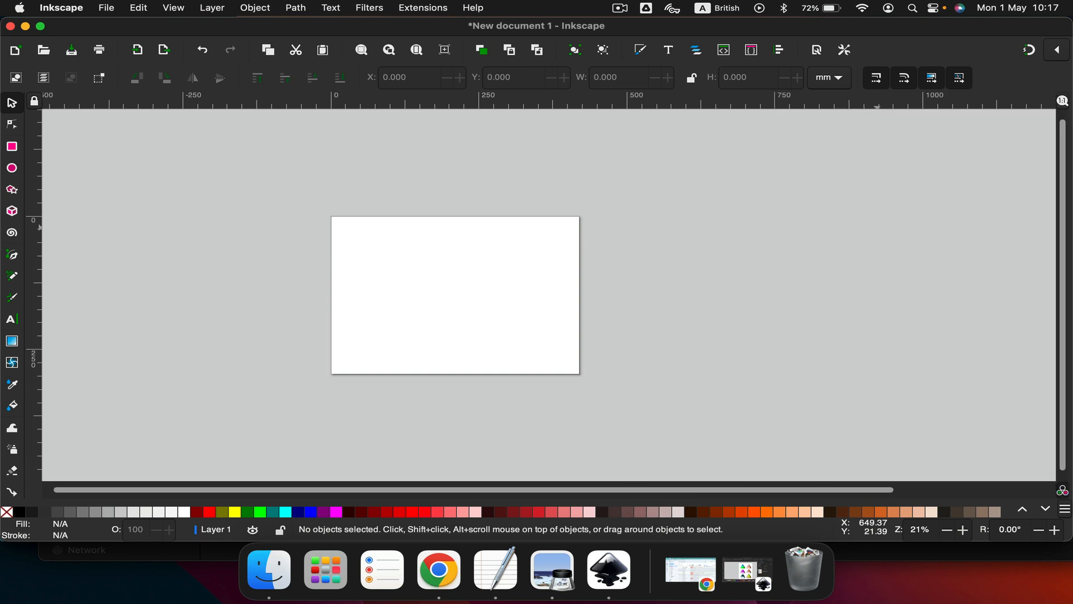
{"action": "double_click", "coordinate": [270, 29]}
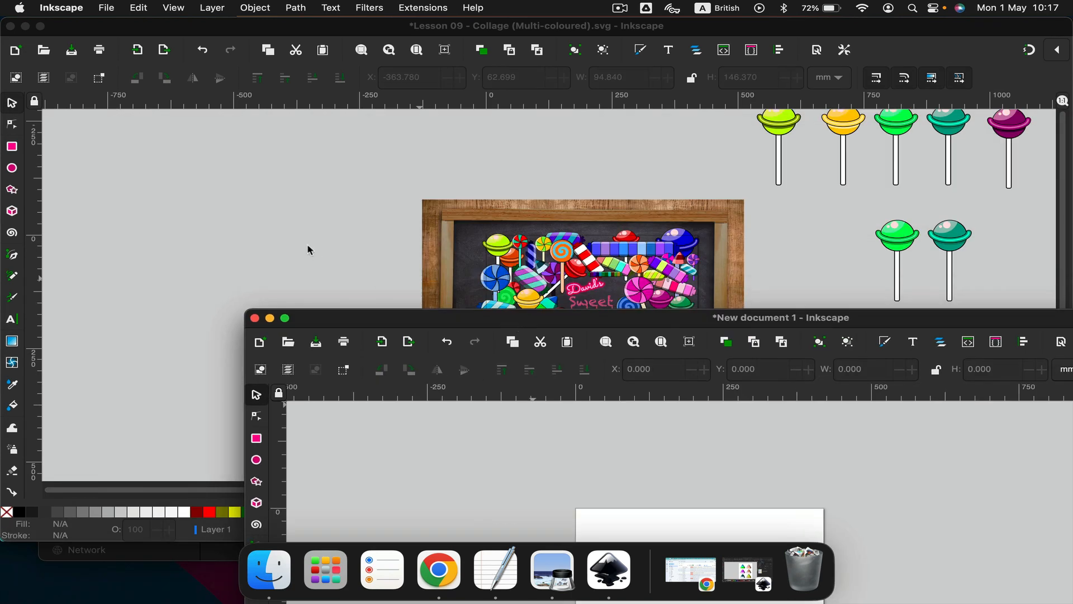
{"action": "left_click", "coordinate": [311, 250]}
{"action": "scroll", "coordinate": [602, 256], "scroll_direction": "up", "scroll_amount": 3, "text": "ctrl"}
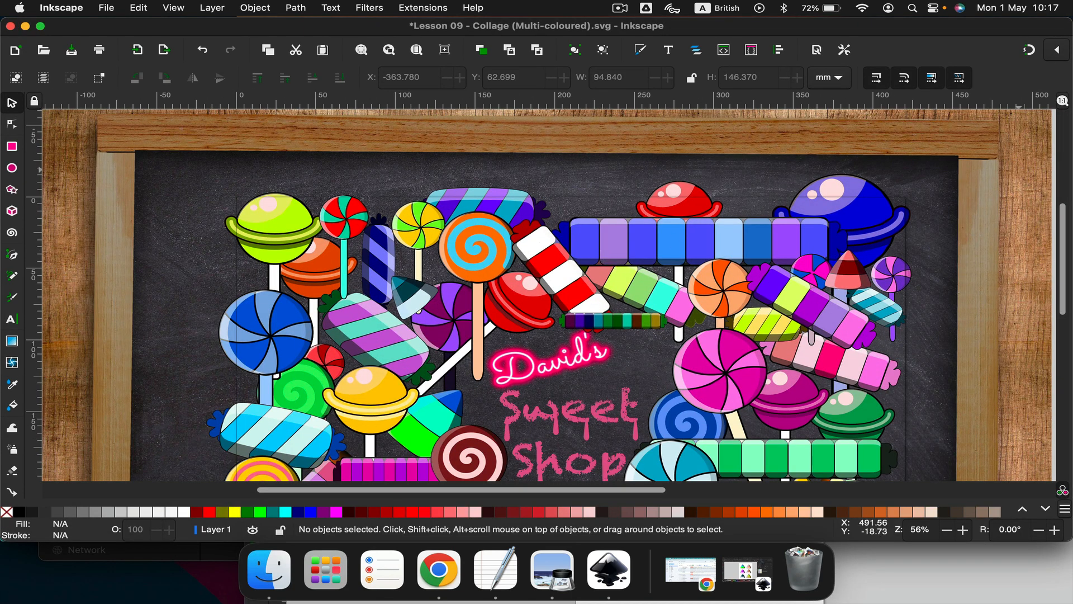
Step: Switch to Chrome and view the blackboard illustration page on Pixabay
{"action": "left_click_drag", "start_coordinate": [1072, 175], "coordinate": [1057, 160]}
{"action": "double_click", "coordinate": [935, 165]}
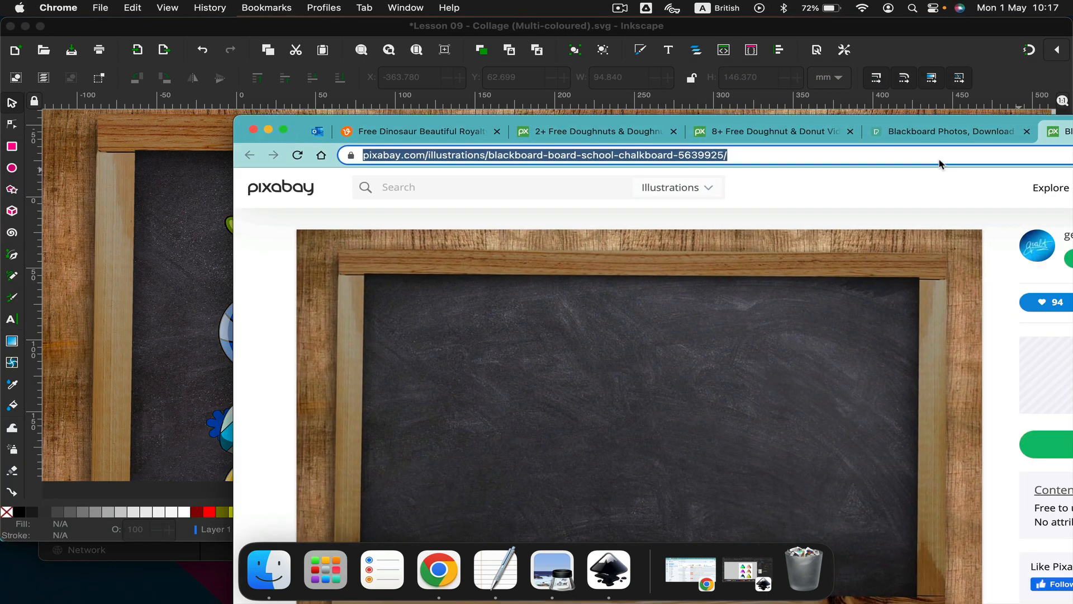
{"action": "left_click", "coordinate": [161, 61]}
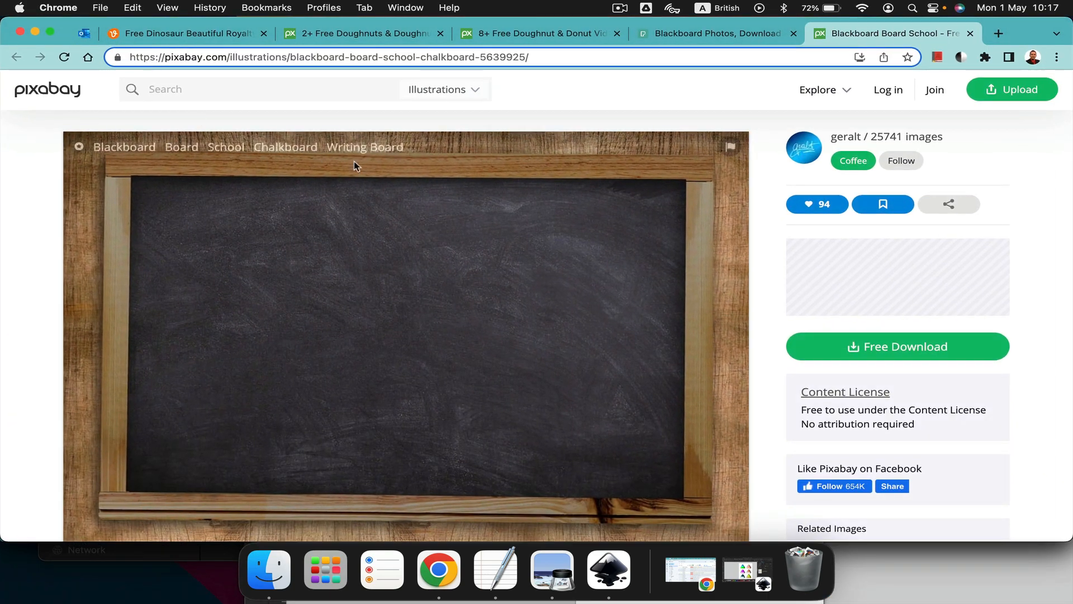
{"action": "scroll", "coordinate": [464, 285], "scroll_direction": "down", "scroll_amount": 1}
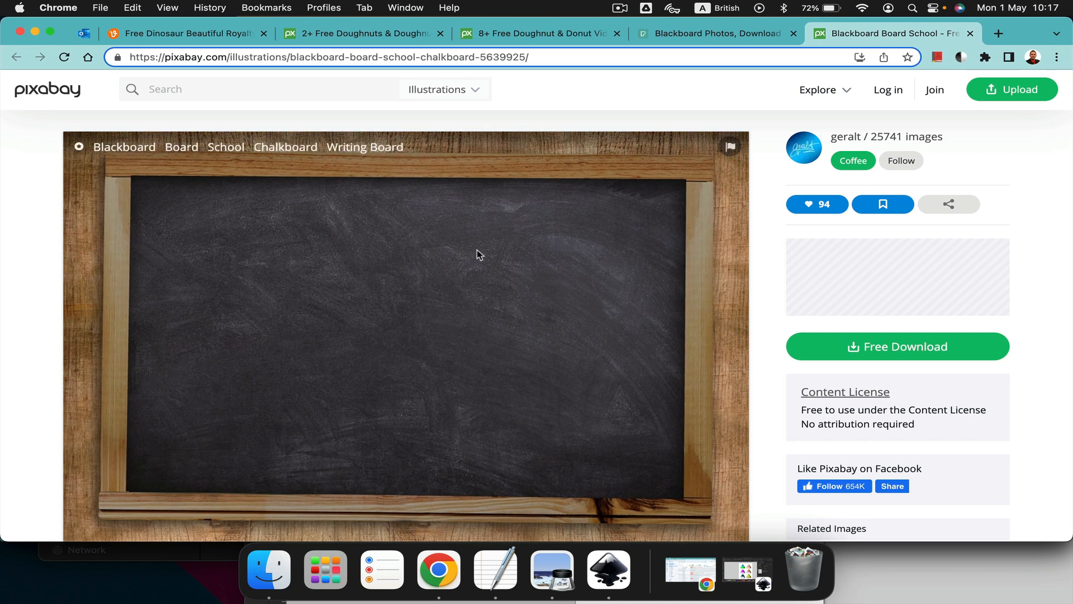
Step: Open the Pixabay home page and browse its royalty-free images, also checking the open doughnut video and Pexels blackboard searches
{"action": "left_click", "coordinate": [44, 94]}
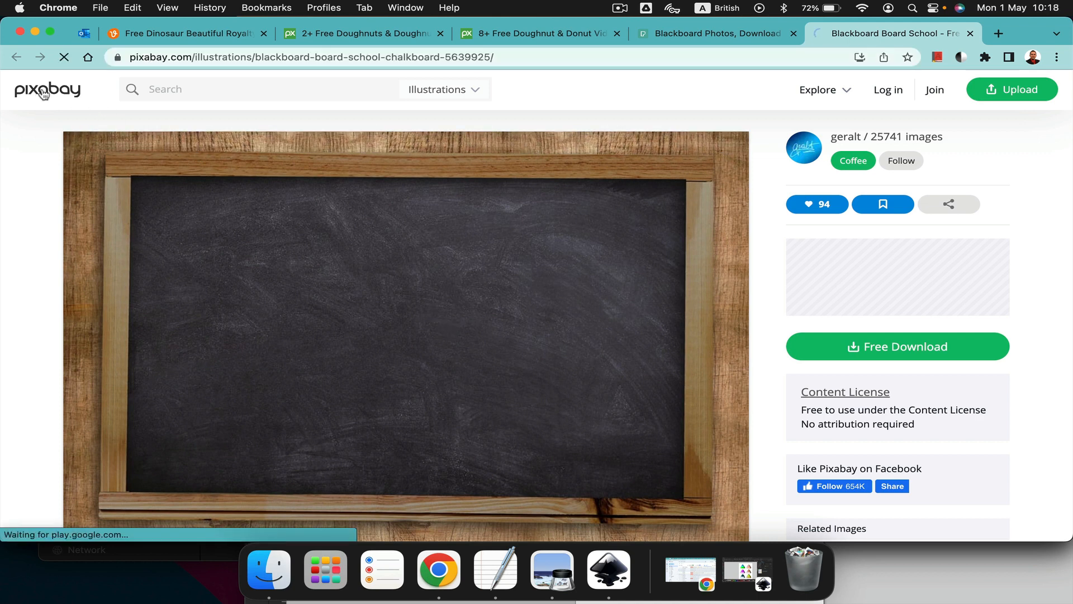
{"action": "left_click", "coordinate": [507, 38]}
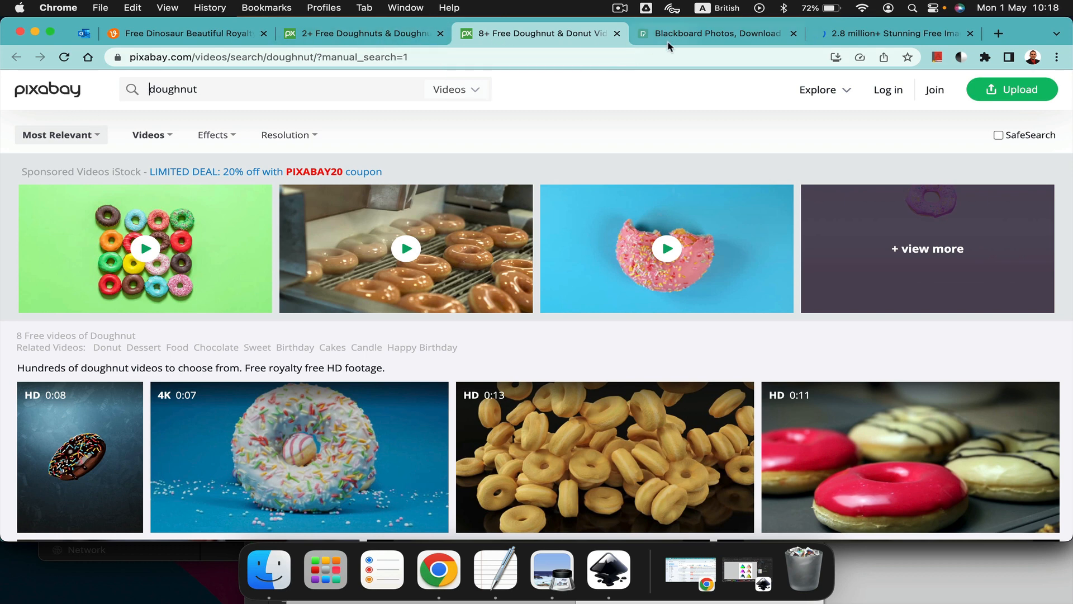
{"action": "left_click", "coordinate": [686, 40]}
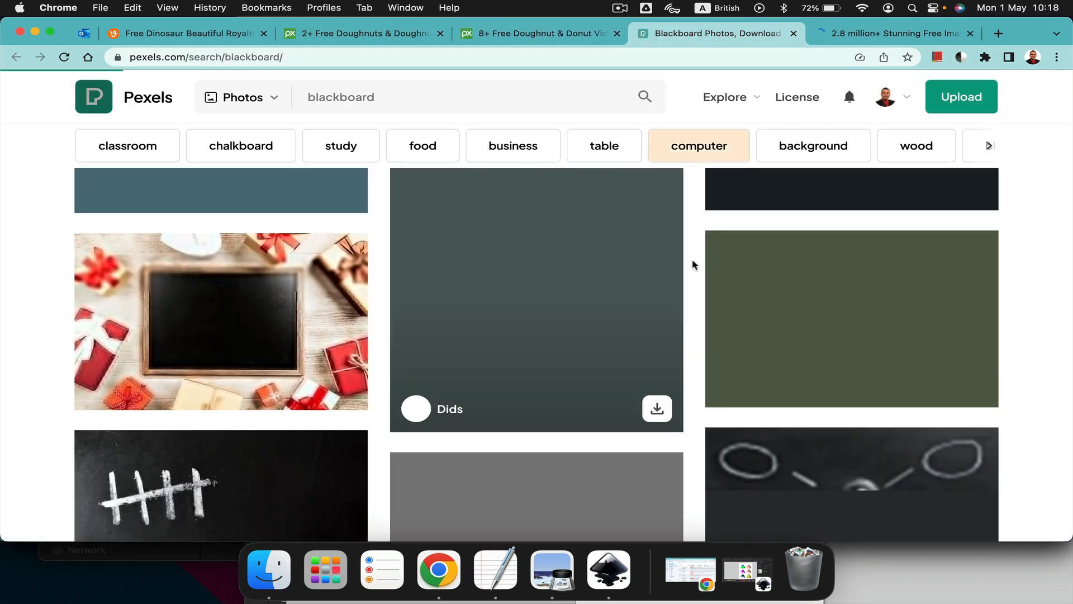
{"action": "left_click", "coordinate": [864, 34]}
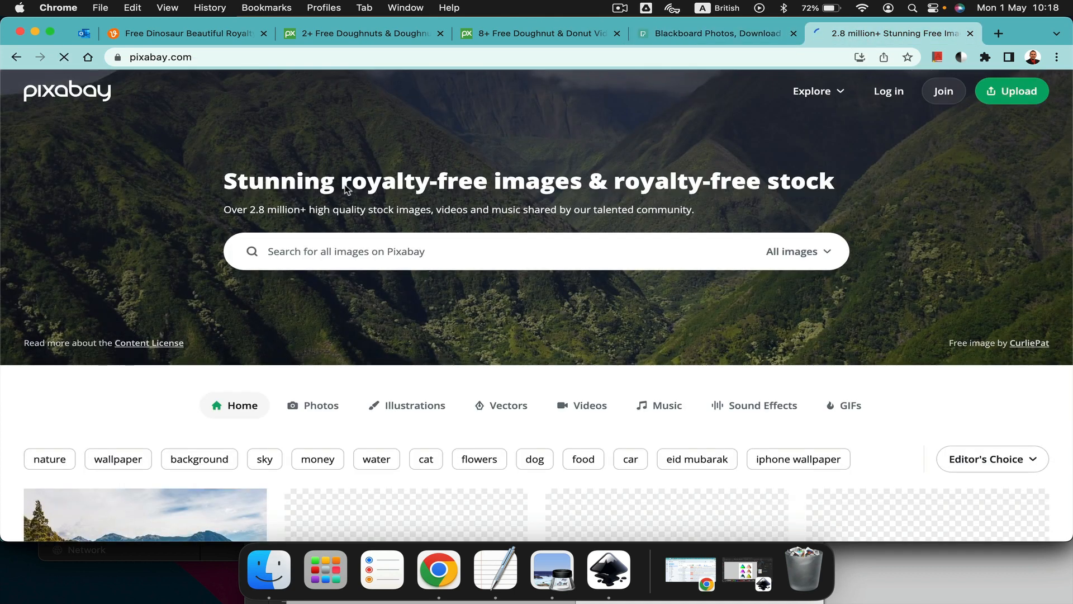
{"action": "scroll", "coordinate": [523, 354], "scroll_direction": "down", "scroll_amount": 8}
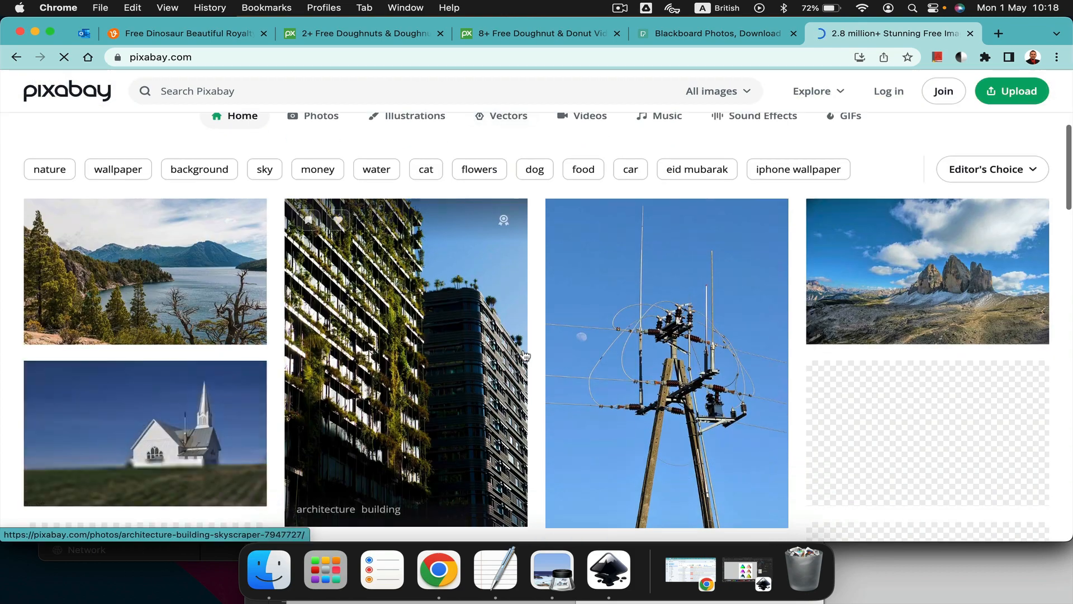
{"action": "scroll", "coordinate": [524, 355], "scroll_direction": "down", "scroll_amount": 6}
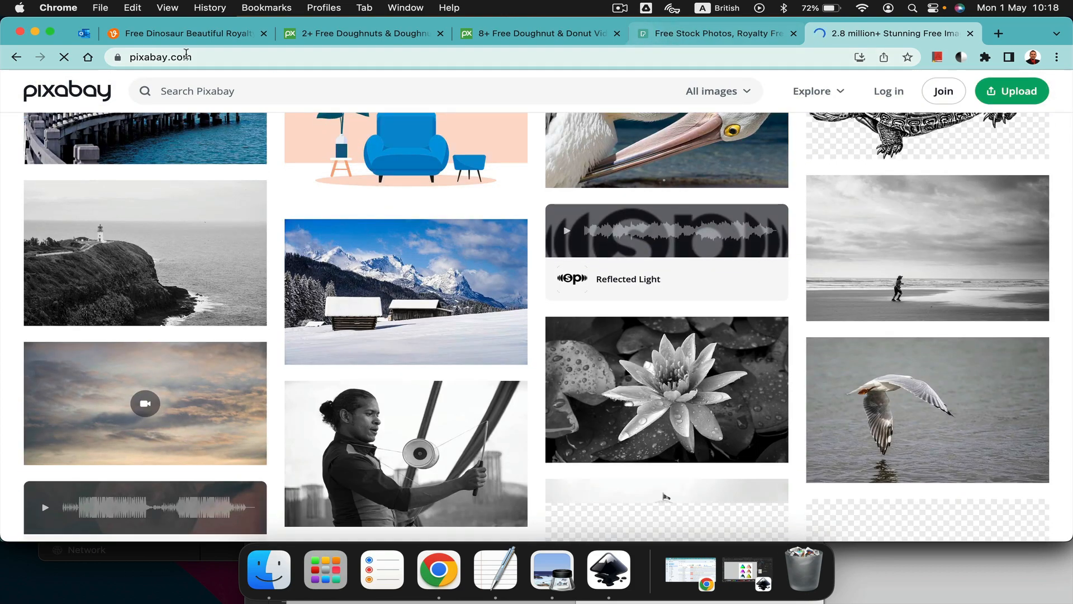
Step: View the Pexels home page and Vecteezy dinosaur images, and browse the free stock photos on Pexels
{"action": "left_click", "coordinate": [659, 35]}
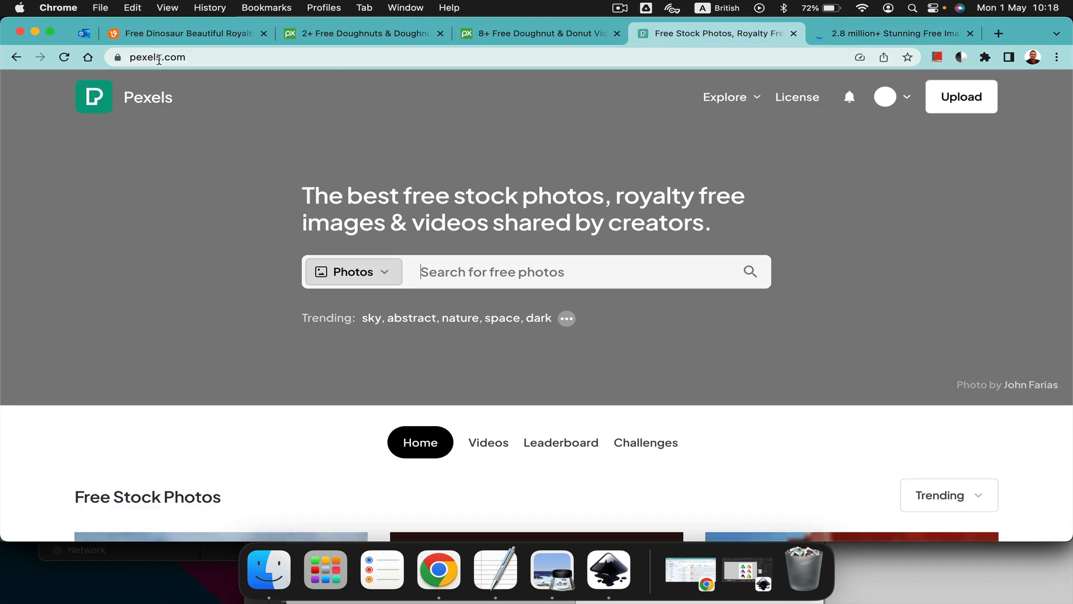
{"action": "left_click", "coordinate": [199, 34]}
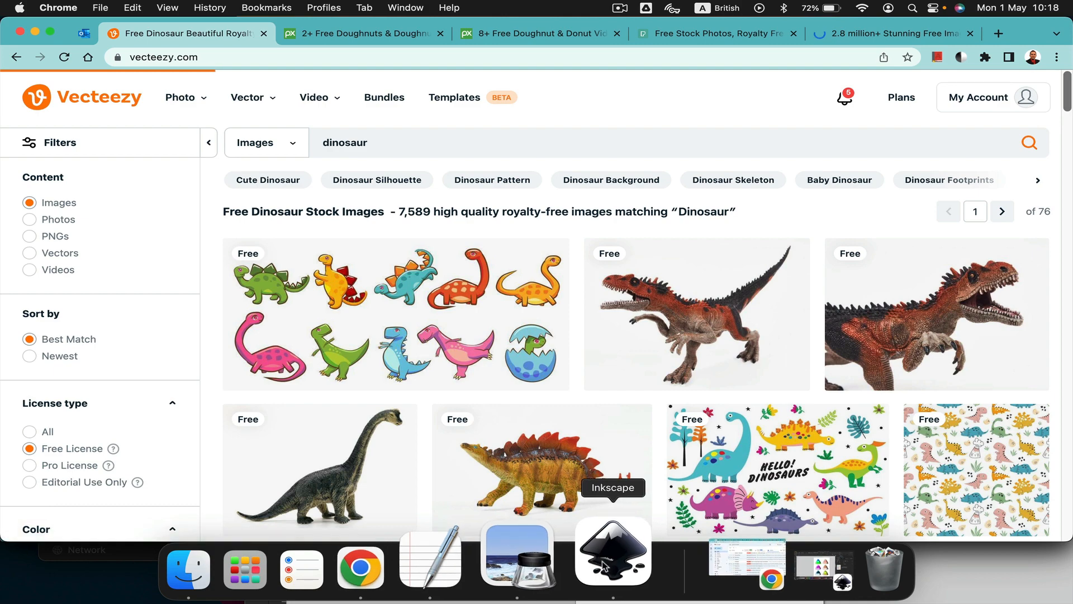
{"action": "left_click", "coordinate": [702, 37]}
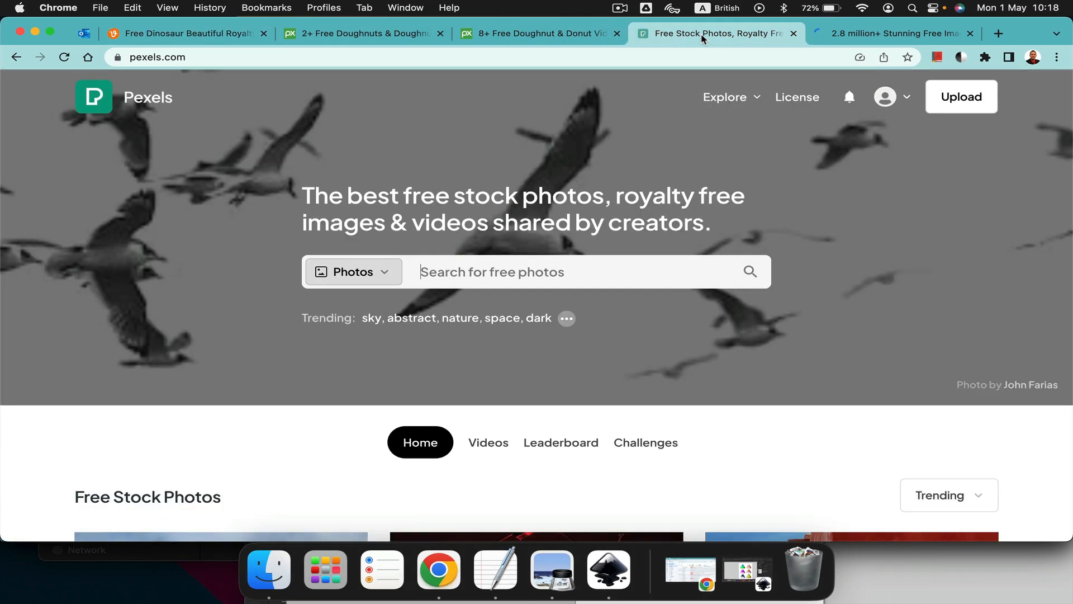
{"action": "scroll", "coordinate": [541, 329], "scroll_direction": "down", "scroll_amount": 10}
{"action": "scroll", "coordinate": [541, 329], "scroll_direction": "down", "scroll_amount": 10}
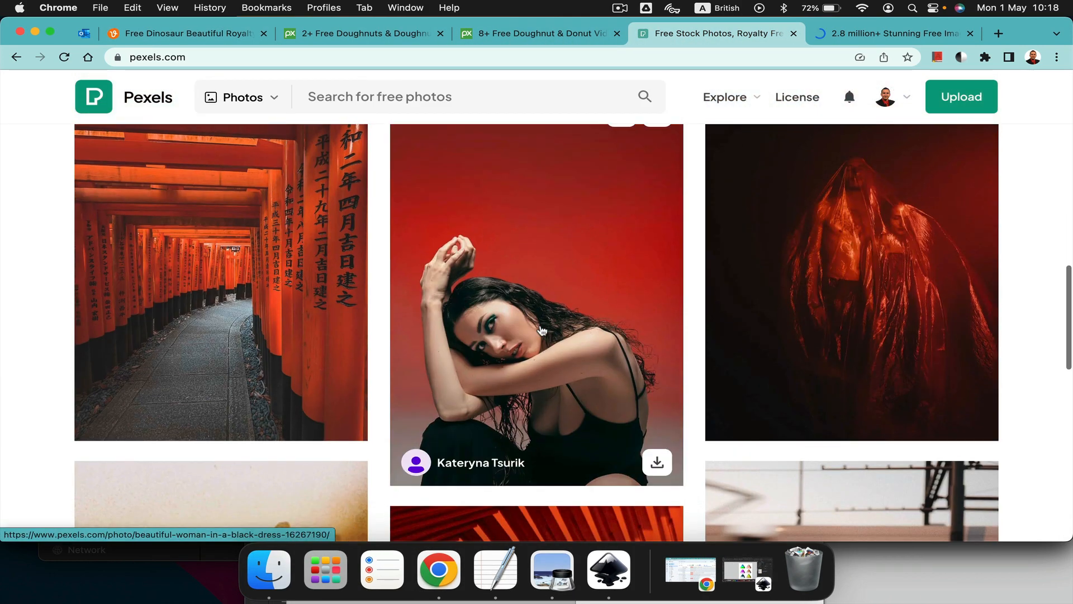
Step: Switch back to Inkscape and select the blackboard background image in the collage, keeping its window maximised
{"action": "left_click", "coordinate": [604, 553]}
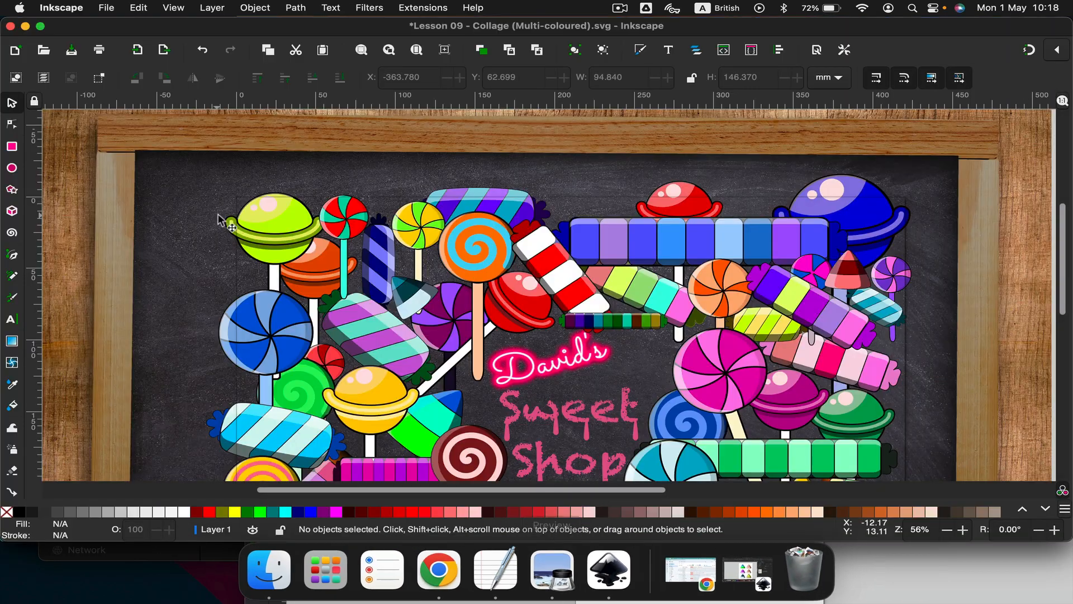
{"action": "left_click", "coordinate": [153, 158]}
{"action": "left_click_drag", "start_coordinate": [162, 30], "coordinate": [380, 205]}
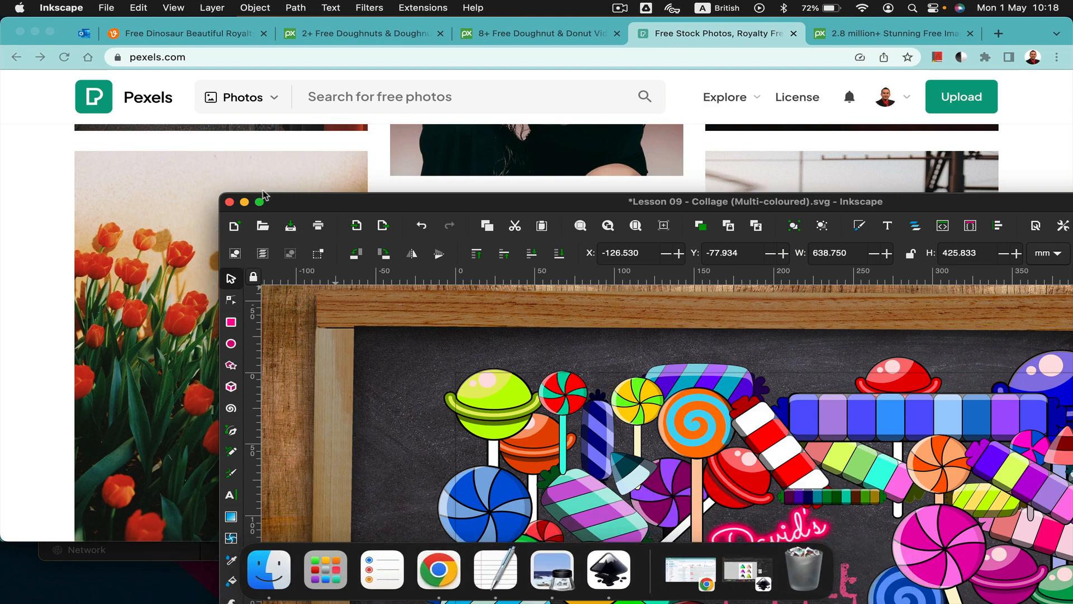
{"action": "double_click", "coordinate": [361, 210]}
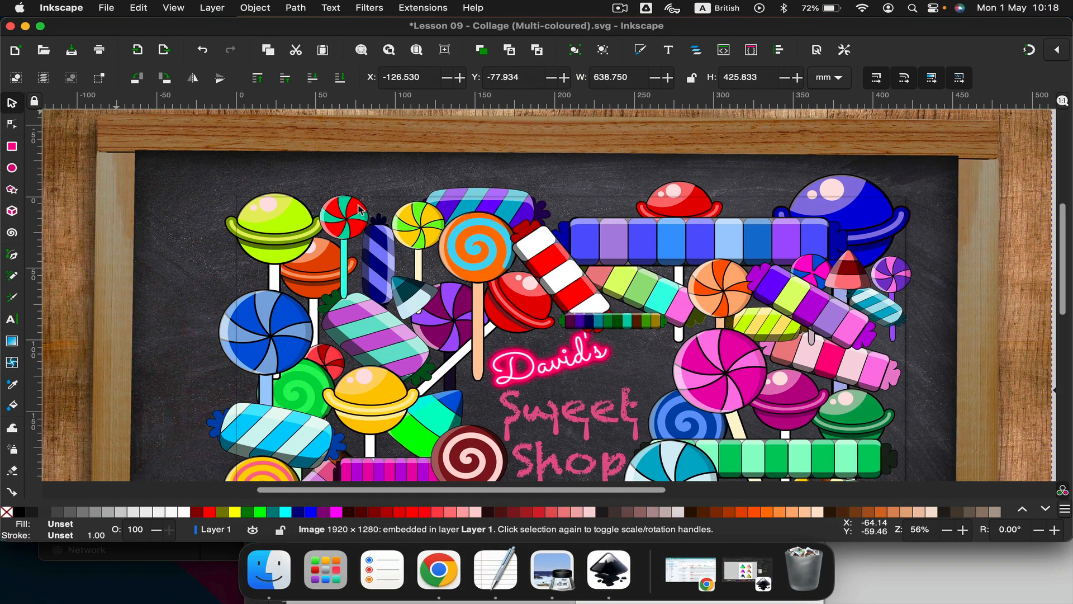
Step: Bring the new blank A3 document in front of the collage, leaving the edges of the collage window accessible behind it
{"action": "right_click", "coordinate": [602, 555]}
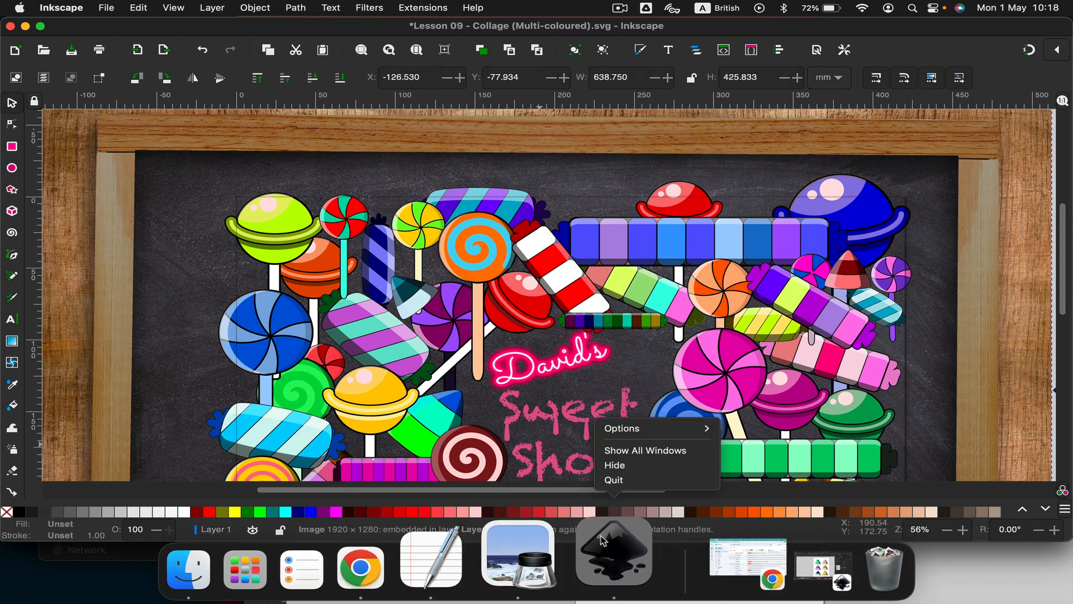
{"action": "left_click", "coordinate": [622, 451]}
{"action": "left_click", "coordinate": [682, 222]}
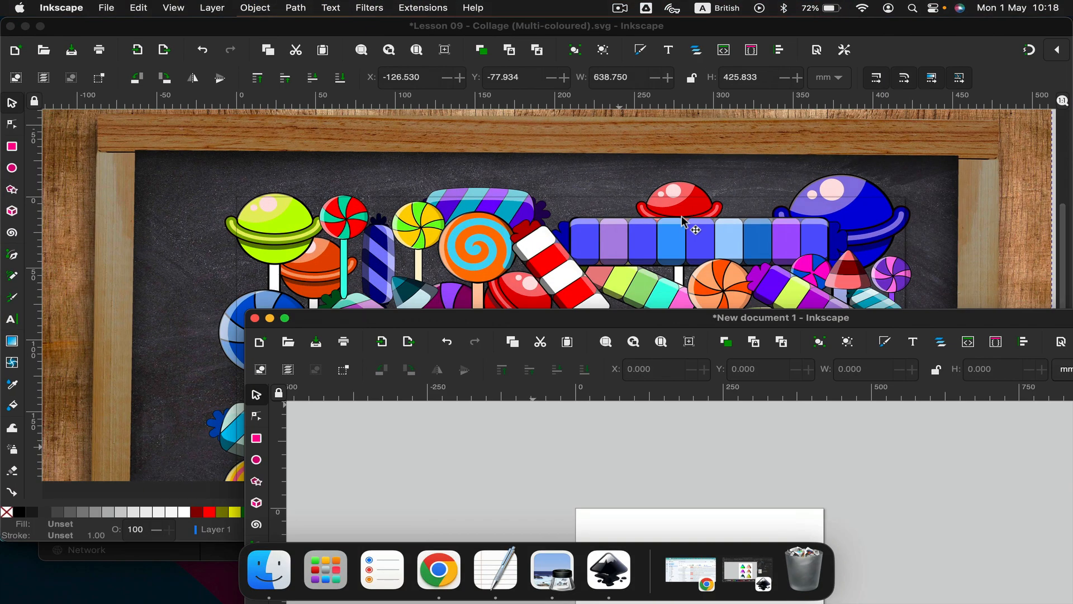
{"action": "left_click_drag", "start_coordinate": [490, 318], "coordinate": [291, 93]}
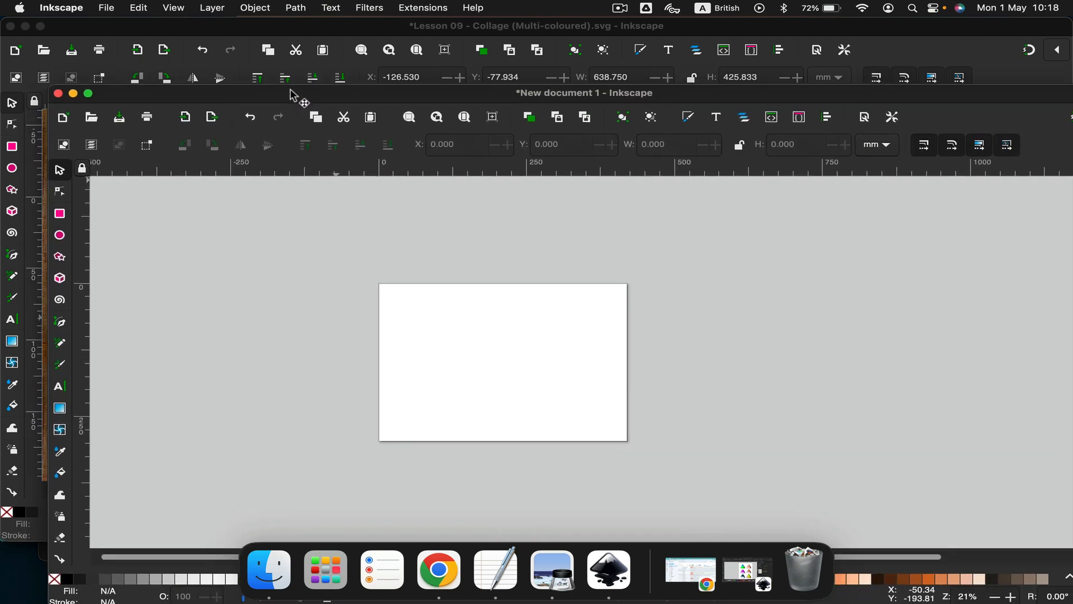
{"action": "scroll", "coordinate": [437, 321], "scroll_direction": "up", "scroll_amount": 3}
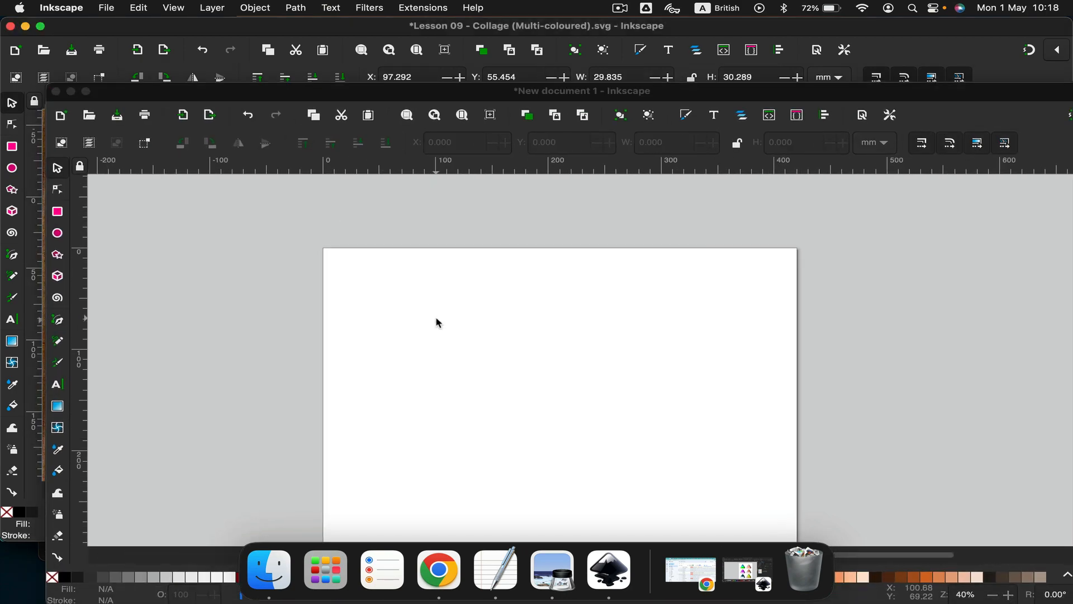
Step: Switch to Finder, fit its window to the screen, and collapse the Portfolio of Work folder in the Inkscape folder
{"action": "scroll", "coordinate": [437, 321], "scroll_direction": "down", "scroll_amount": 1}
{"action": "scroll", "coordinate": [391, 279], "scroll_direction": "down", "scroll_amount": 1}
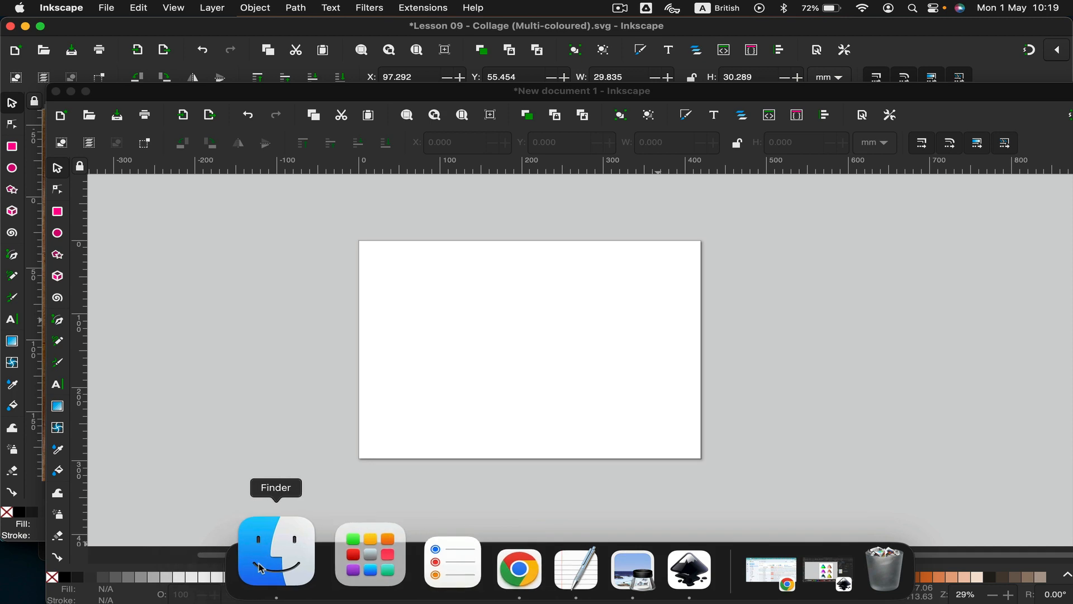
{"action": "left_click", "coordinate": [276, 553]}
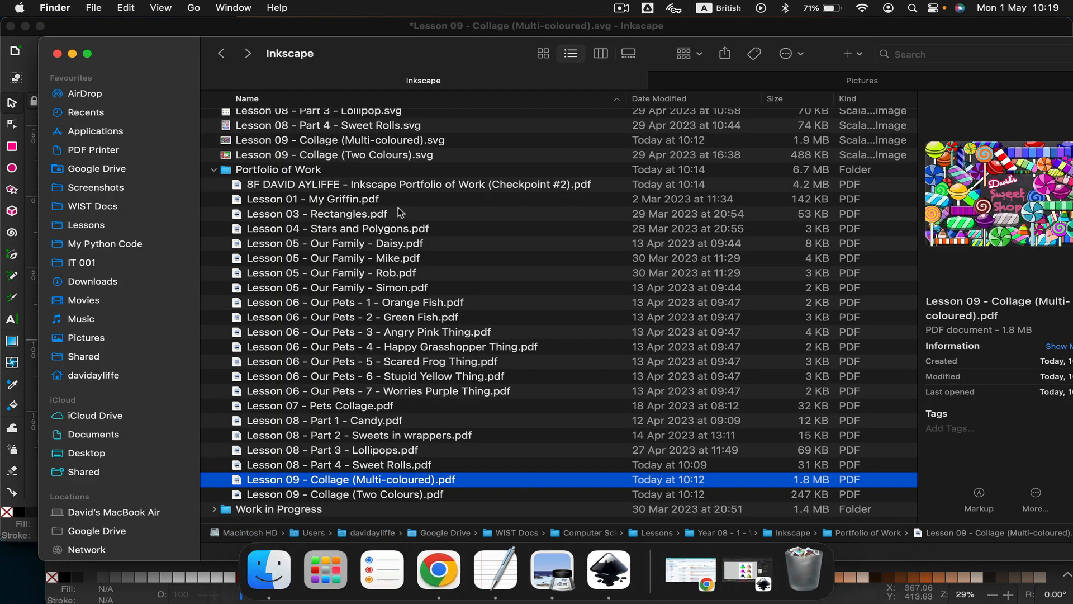
{"action": "scroll", "coordinate": [402, 216], "scroll_direction": "up", "scroll_amount": 5}
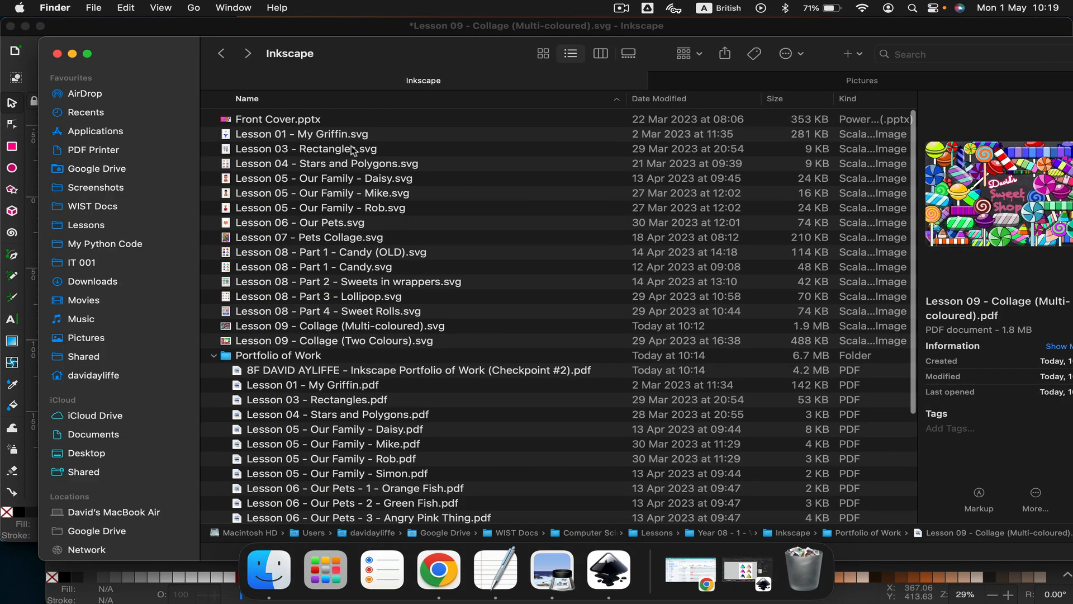
{"action": "left_click_drag", "start_coordinate": [159, 53], "coordinate": [121, 35]}
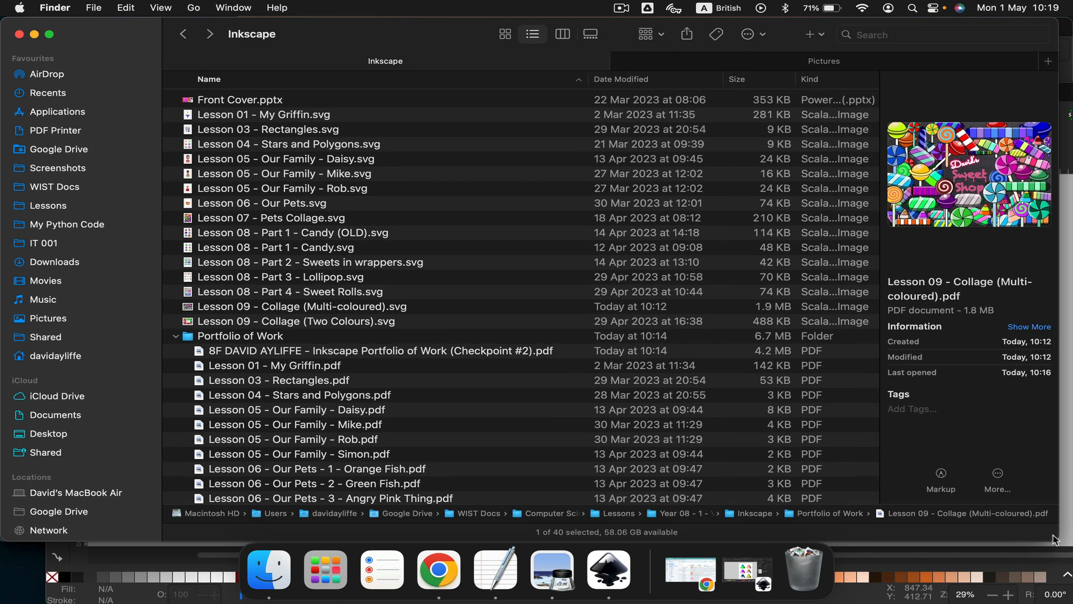
{"action": "left_click_drag", "start_coordinate": [1054, 540], "coordinate": [1070, 540]}
{"action": "left_click", "coordinate": [323, 410]}
{"action": "key", "text": "Left"}
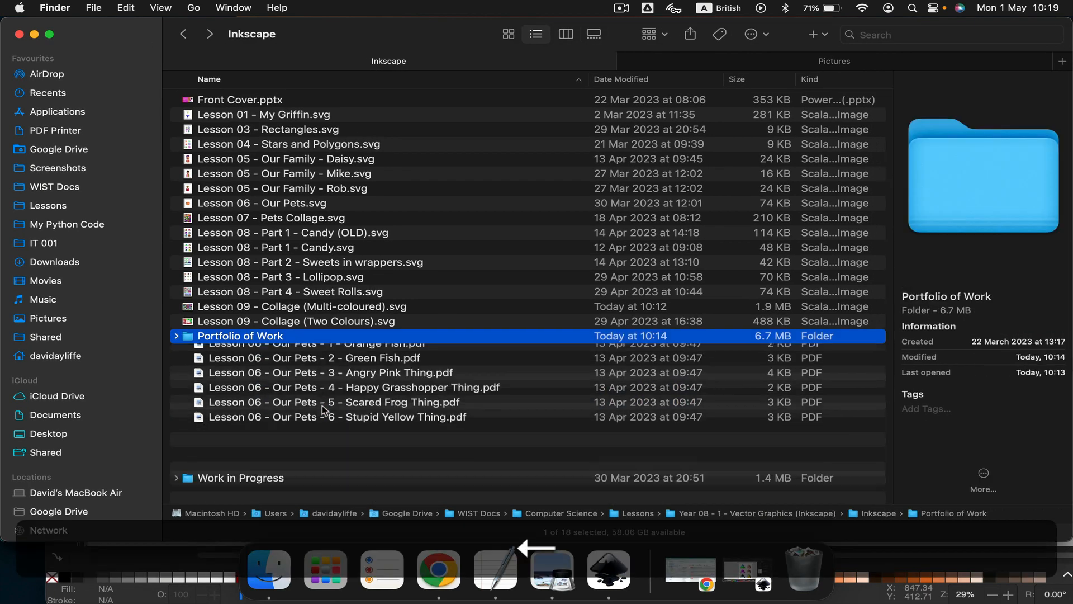
Step: Preview the lesson files from Front Cover.pptx through the three Lesson 05 - Our Family drawings
{"action": "left_click", "coordinate": [249, 102]}
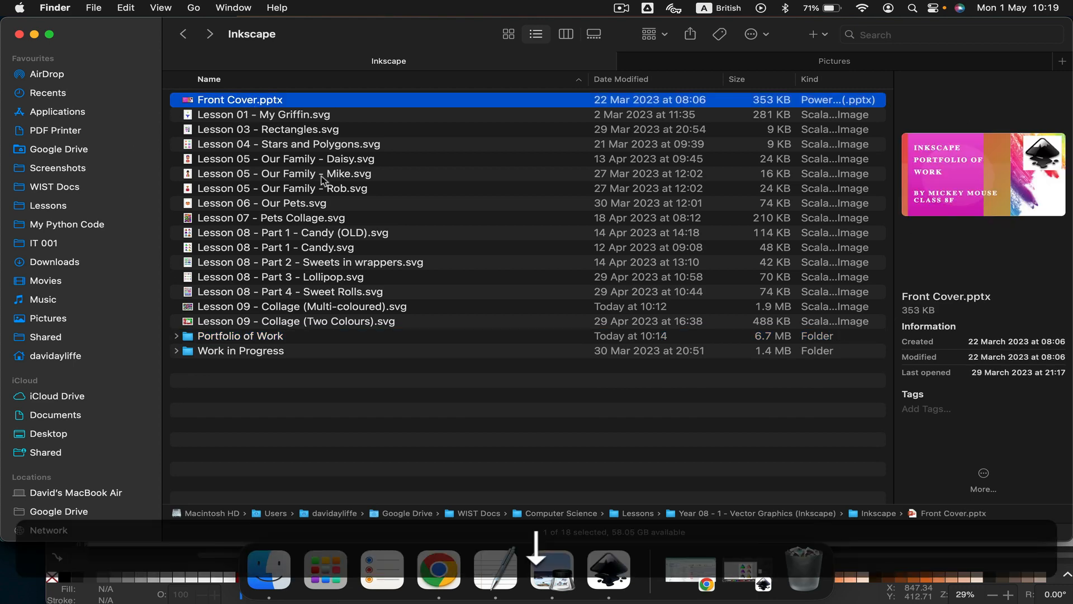
{"action": "key", "text": "Down"}
{"action": "key", "text": "Down"}
{"action": "key", "text": "Down"}
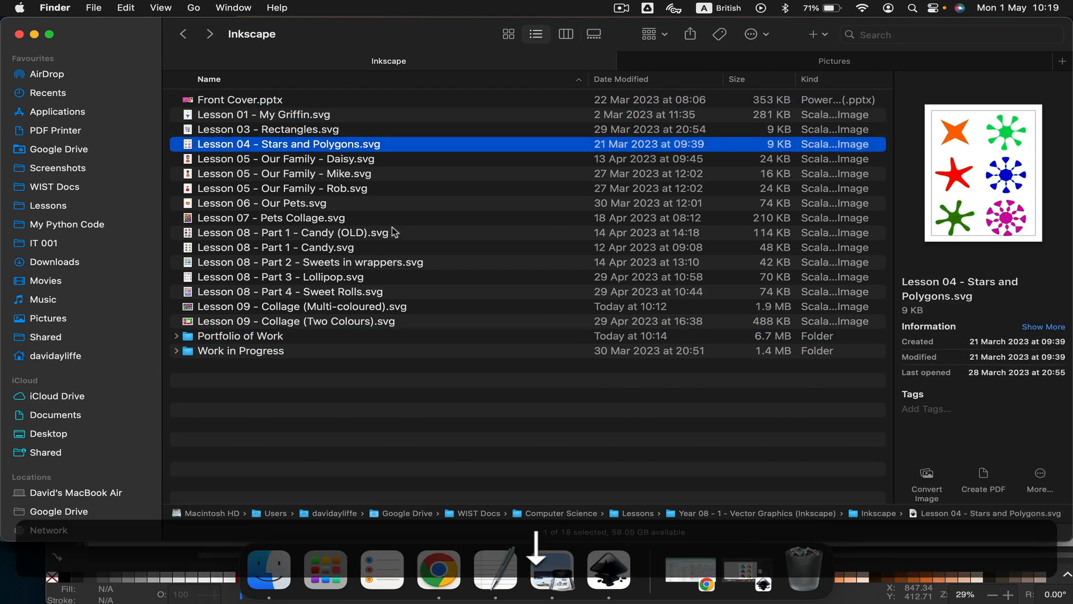
{"action": "key", "text": "Down"}
{"action": "key", "text": "shift+Down"}
{"action": "key", "text": "shift+Down"}
{"action": "key", "text": "shift+Down"}
{"action": "key", "text": "shift+Up"}
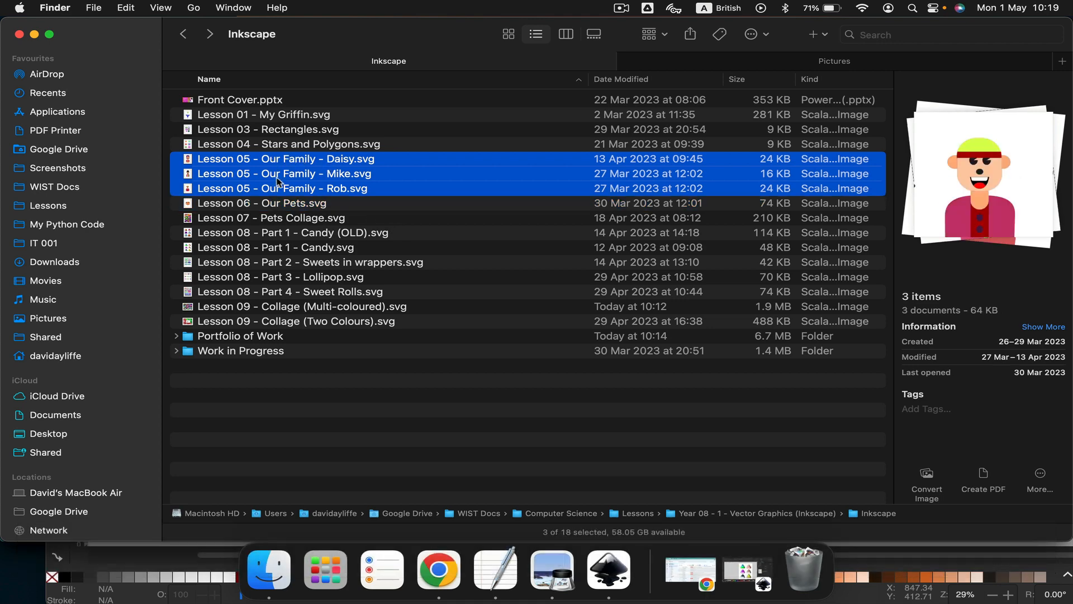
Step: Preview the Lesson 06 and Lesson 07 pets files and the four Lesson 08 sweets files, Part 1 to Part 4, then clear the selection
{"action": "key", "text": "Down"}
{"action": "key", "text": "Down"}
{"action": "key", "text": "Down"}
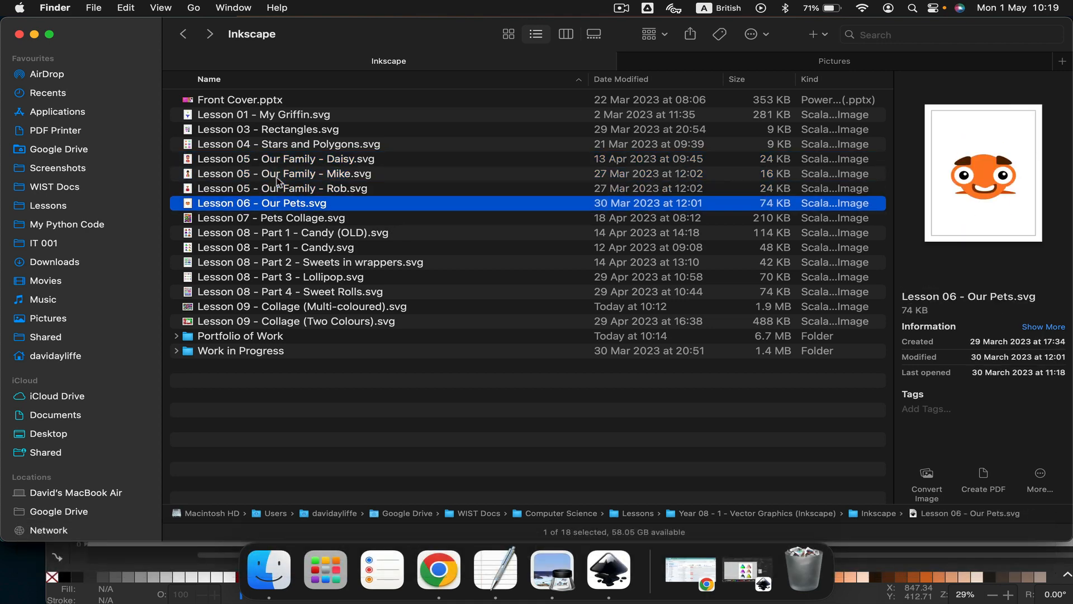
{"action": "key", "text": "Down"}
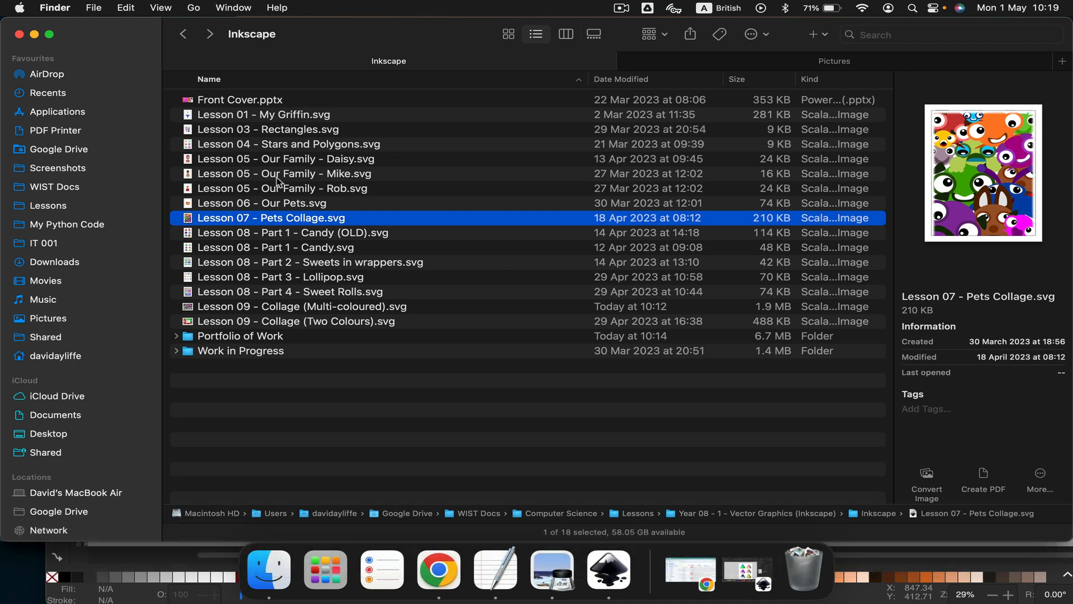
{"action": "key", "text": "Down"}
{"action": "key", "text": "Down"}
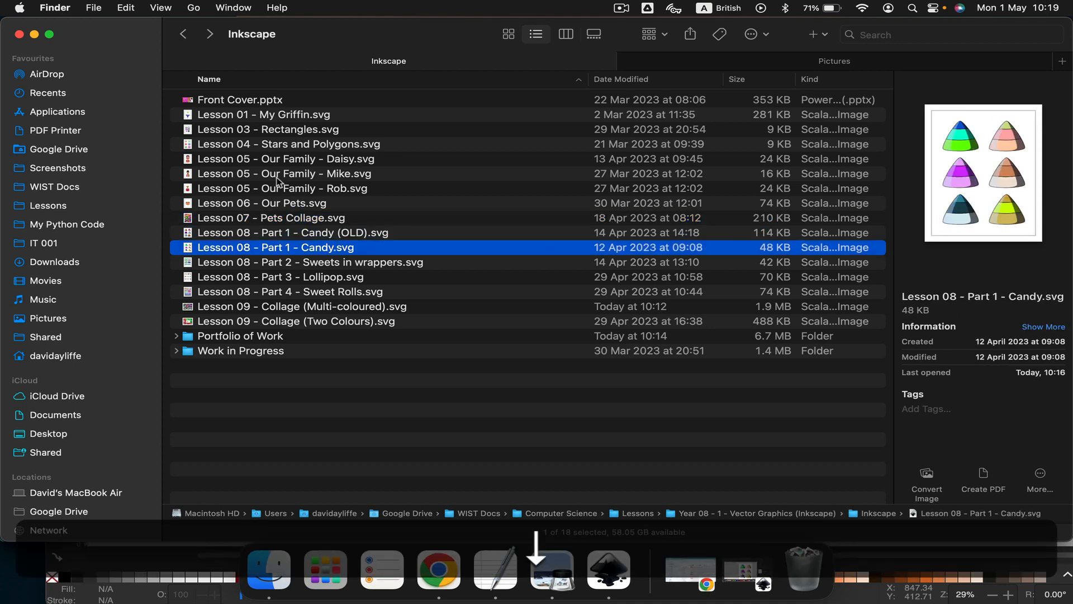
{"action": "key", "text": "shift+Down"}
{"action": "key", "text": "shift+Down"}
{"action": "key", "text": "shift+Down"}
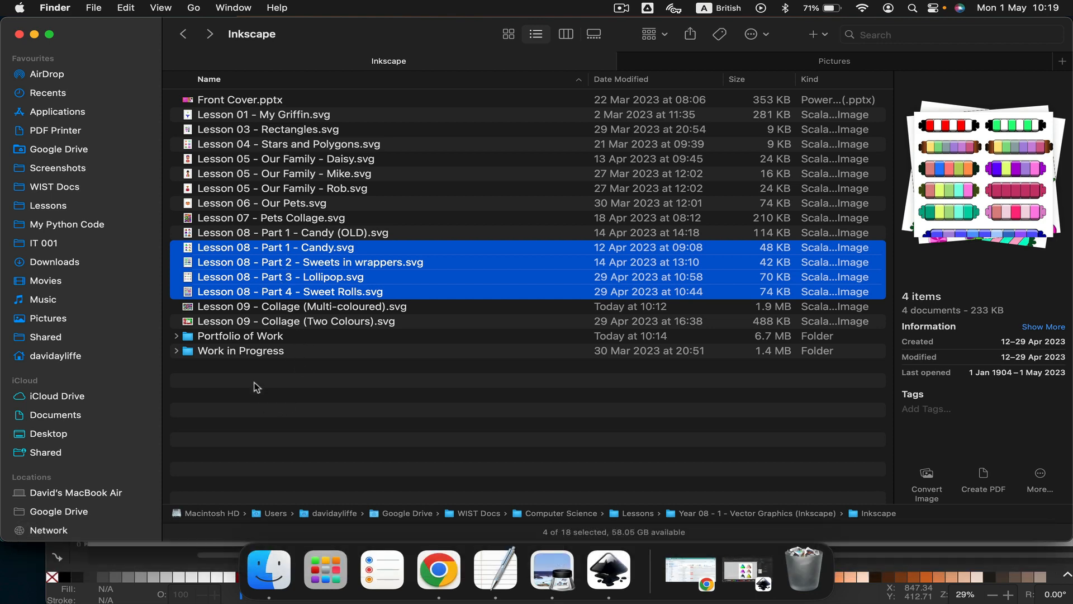
{"action": "left_click", "coordinate": [304, 400]}
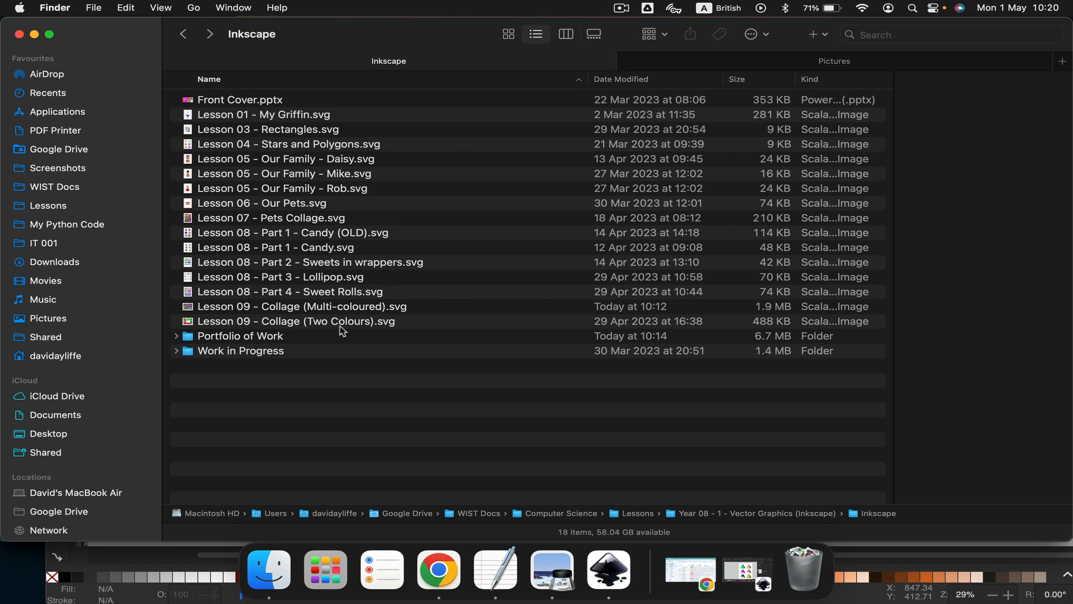
Step: Open the Portfolio of Work folder and select the Inkscape Portfolio of Work (Checkpoint #2) PDF
{"action": "left_click", "coordinate": [293, 343]}
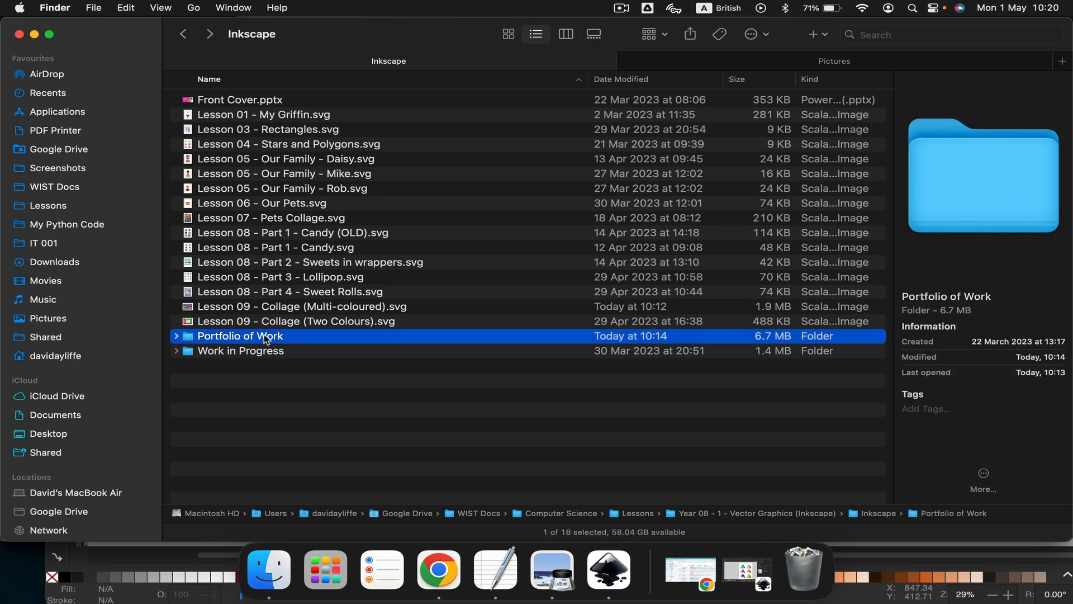
{"action": "double_click", "coordinate": [265, 339]}
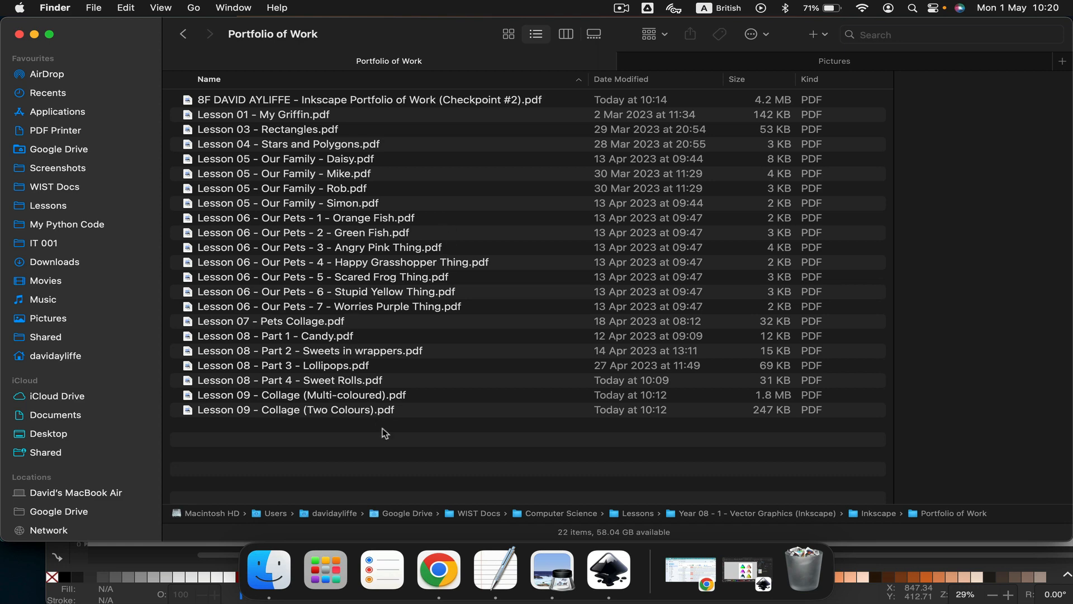
{"action": "left_click", "coordinate": [396, 100]}
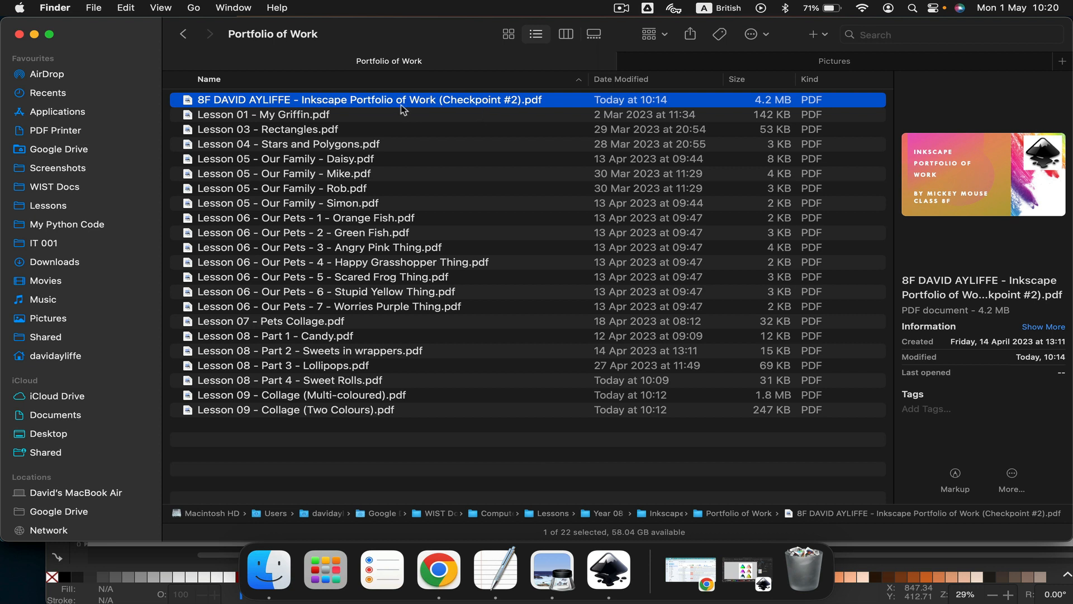
{"action": "key", "text": "Return"}
{"action": "key", "text": "Right"}
{"action": "key", "text": "BackSpace"}
{"action": "type", "text": "3"}
{"action": "key", "text": "Return"}
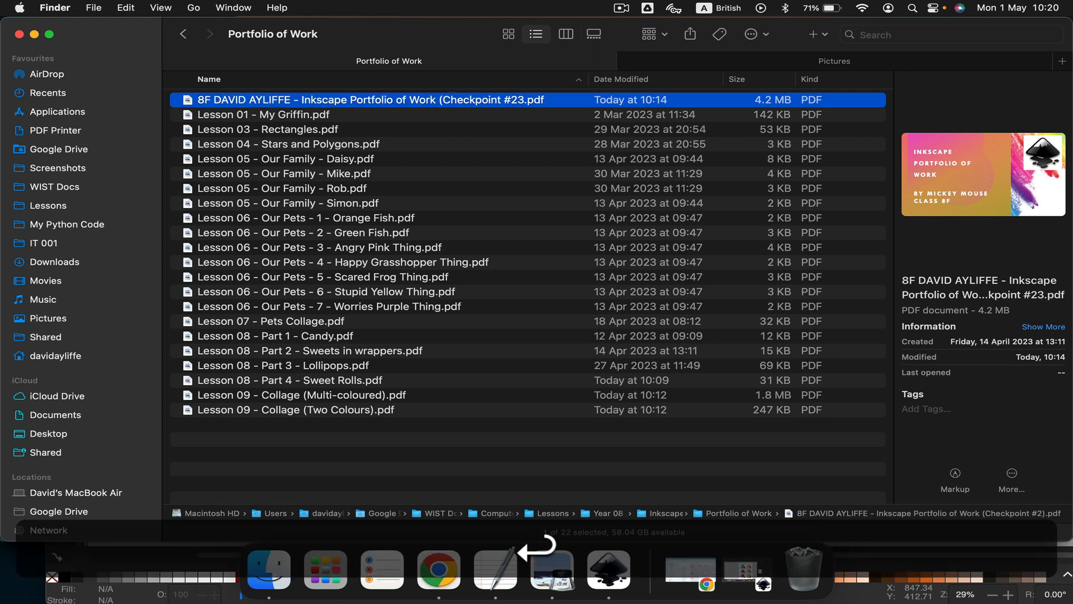
Step: Rename the portfolio PDF so that its name ends in "(Checkpoint #3)"
{"action": "key", "text": "Return"}
{"action": "key", "text": "Right"}
{"action": "key", "text": "BackSpace"}
{"action": "key", "text": "BackSpace"}
{"action": "type", "text": "3)"}
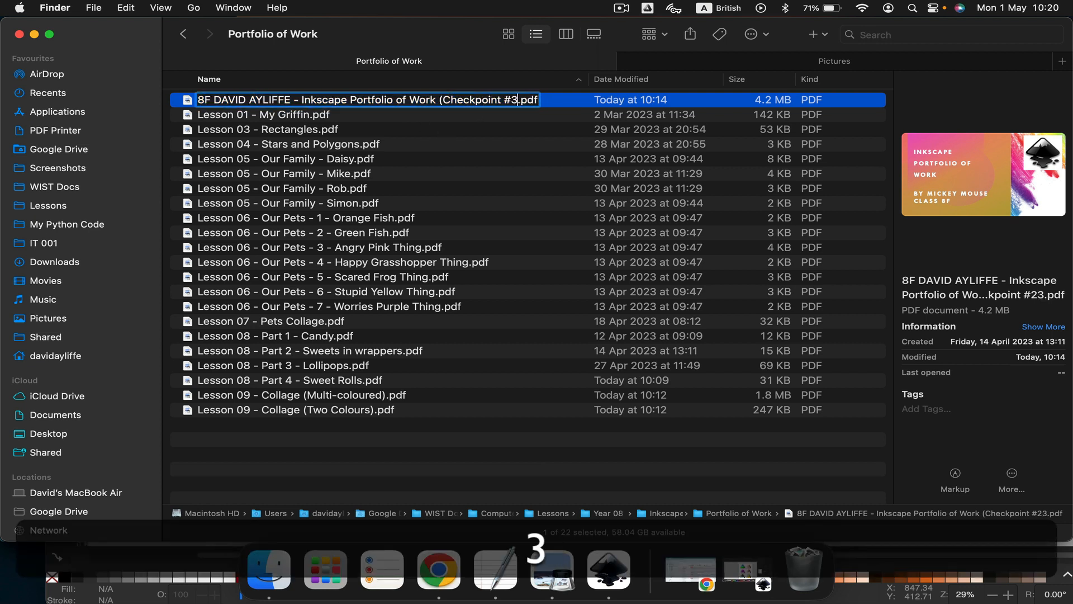
{"action": "key", "text": "Return"}
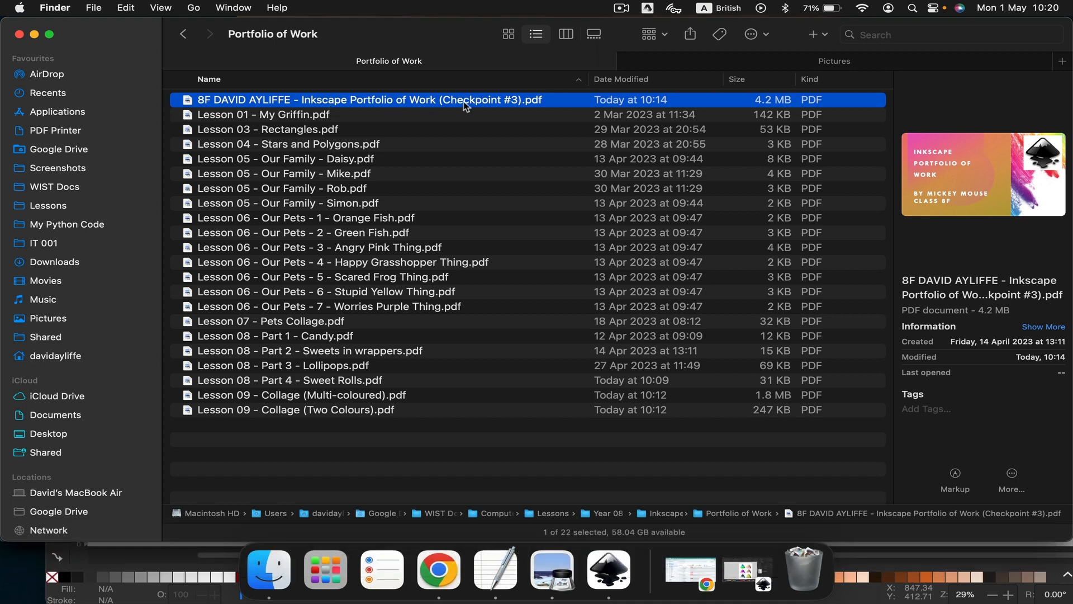
Step: Go back to the Inkscape folder in Finder, and close the multi-coloured collage in Inkscape, saving its changes
{"action": "left_click", "coordinate": [177, 35]}
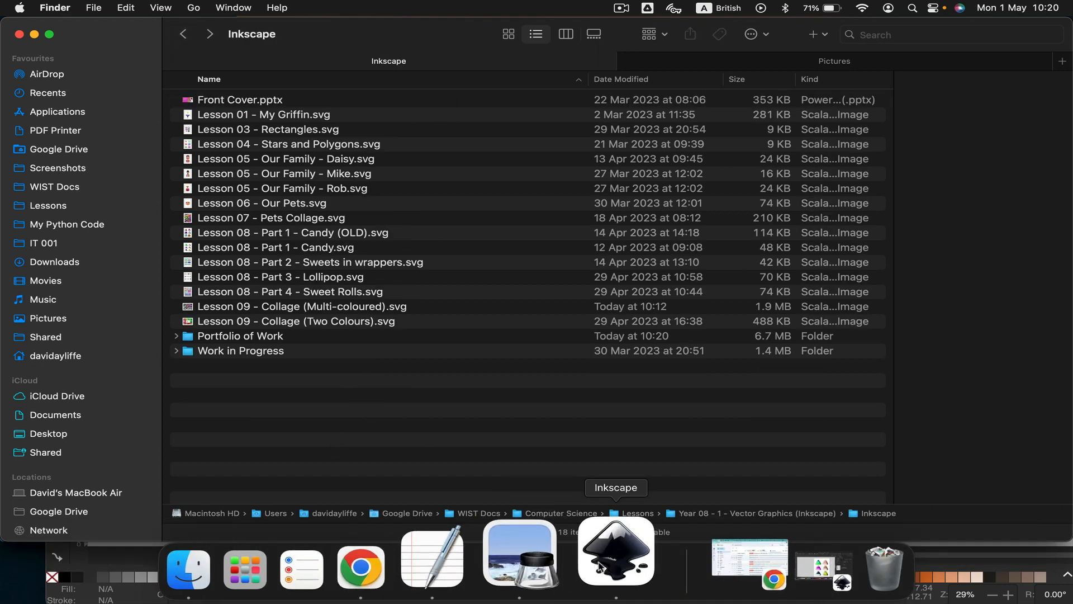
{"action": "left_click", "coordinate": [599, 566]}
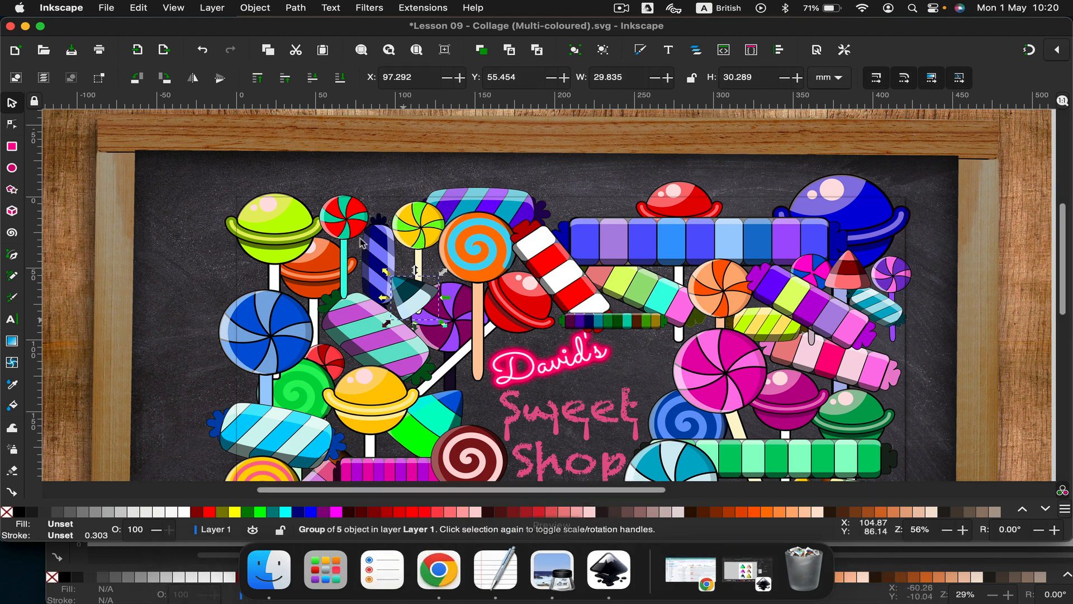
{"action": "left_click", "coordinate": [10, 27]}
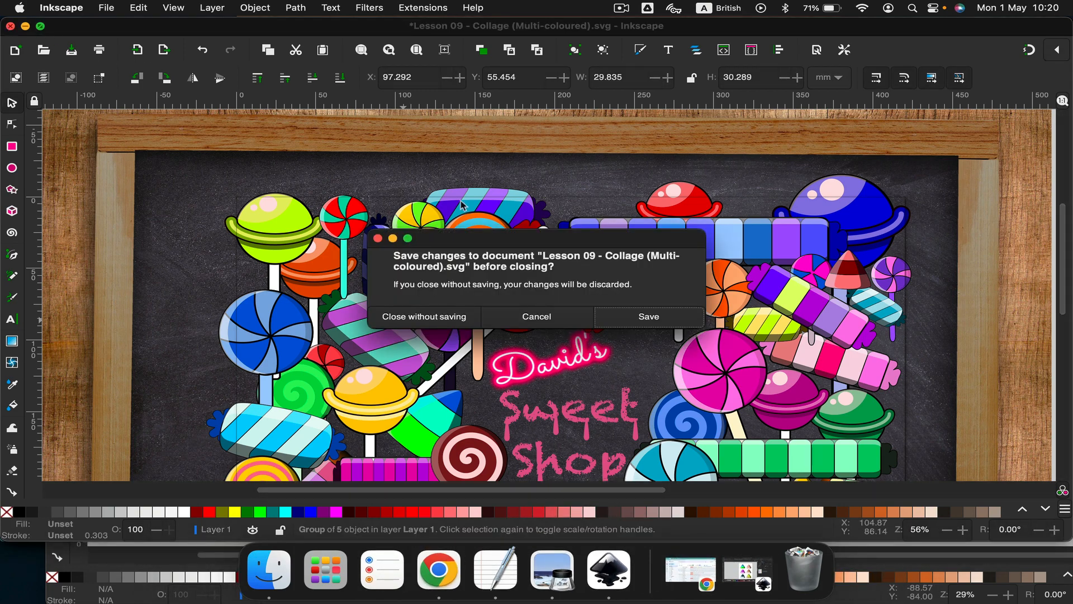
{"action": "left_click", "coordinate": [627, 322]}
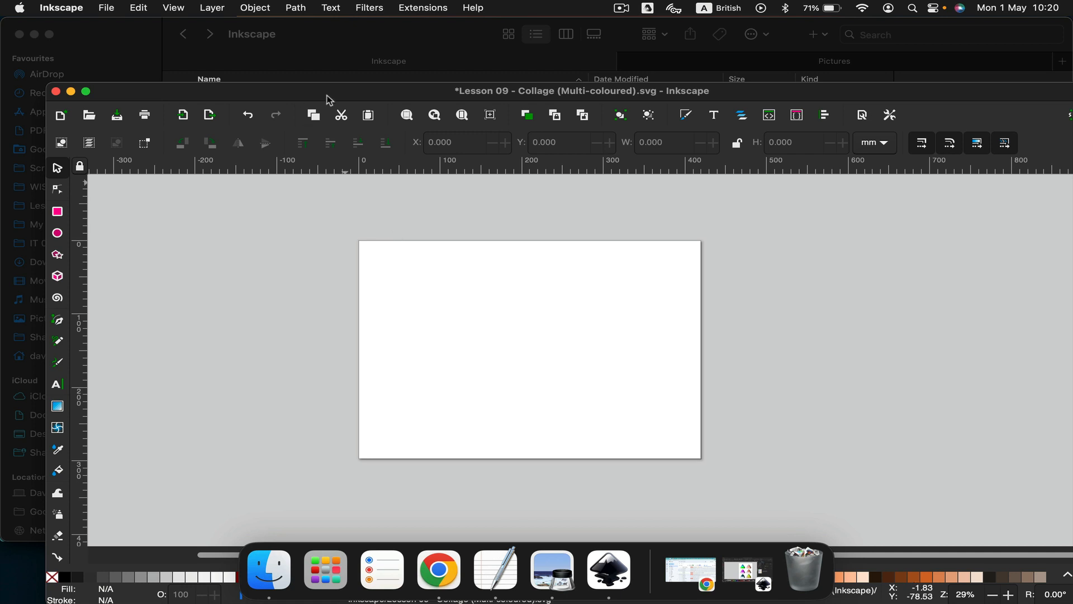
Step: Copy all six candies from Lesson 08 - Part 1 - Candy.svg into the new document and place them beside the page's left edge
{"action": "left_click", "coordinate": [344, 45]}
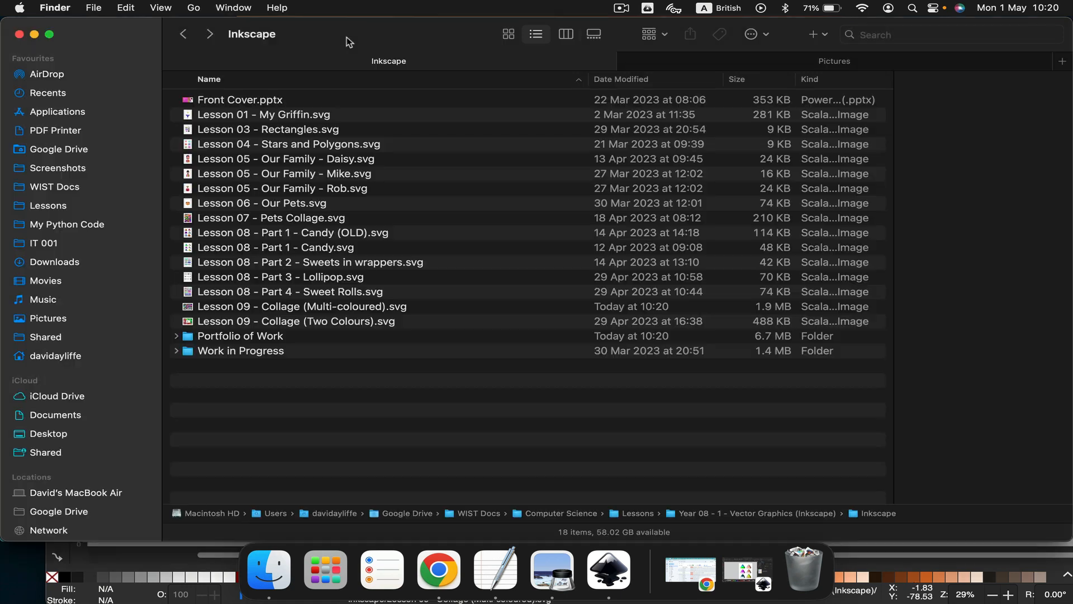
{"action": "double_click", "coordinate": [371, 248]}
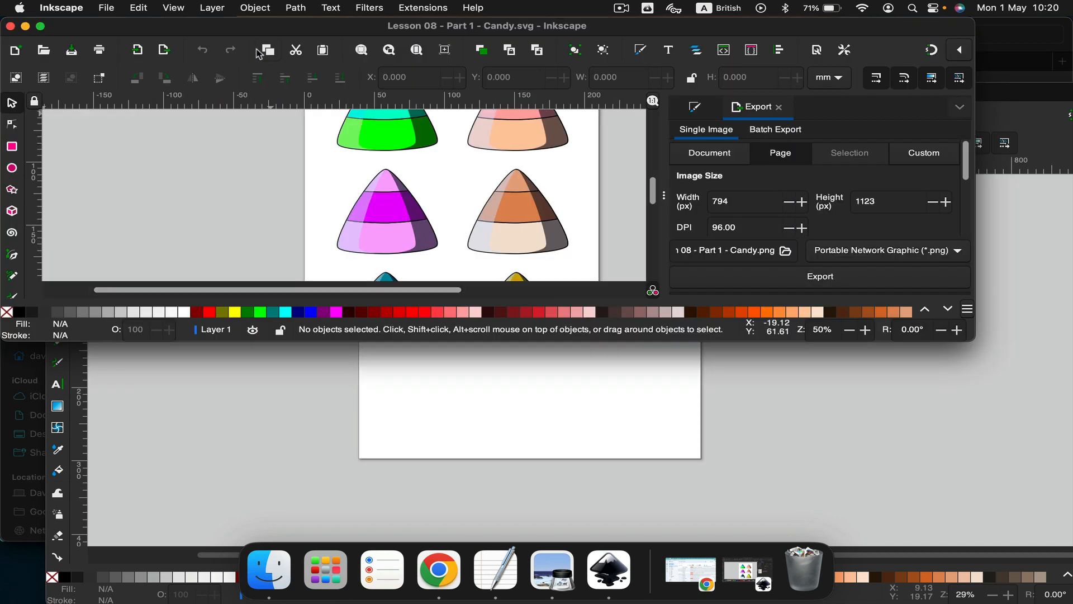
{"action": "double_click", "coordinate": [248, 26]}
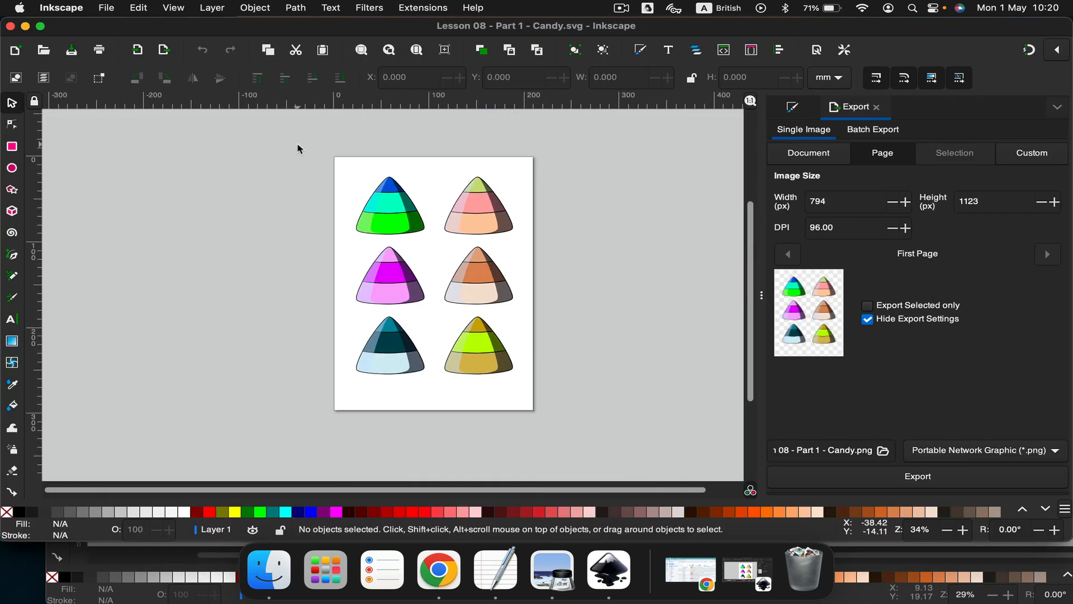
{"action": "left_click_drag", "start_coordinate": [299, 148], "coordinate": [554, 449]}
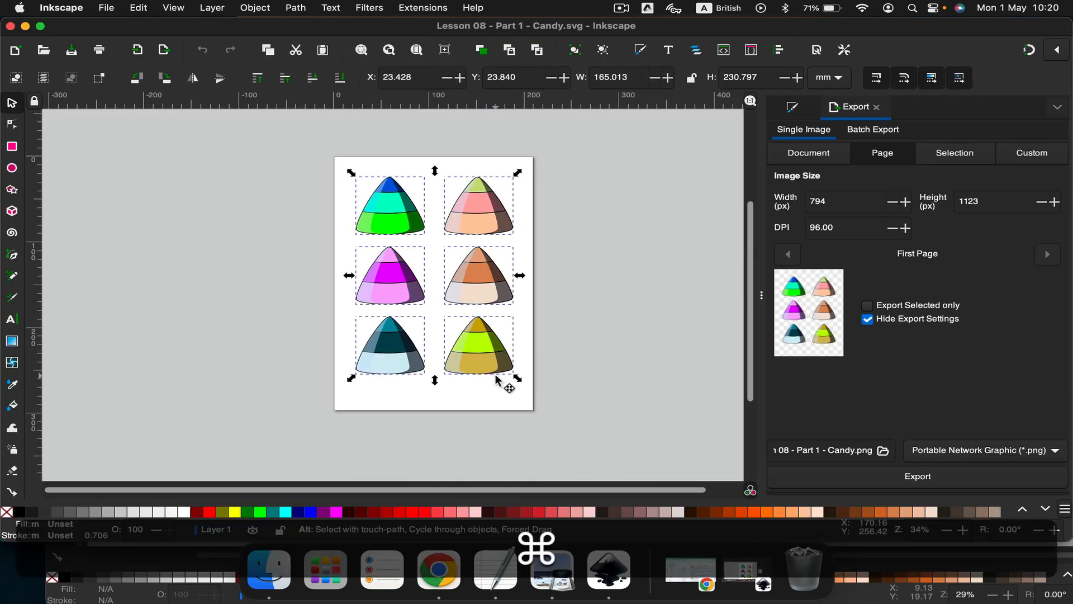
{"action": "key", "text": "super+c"}
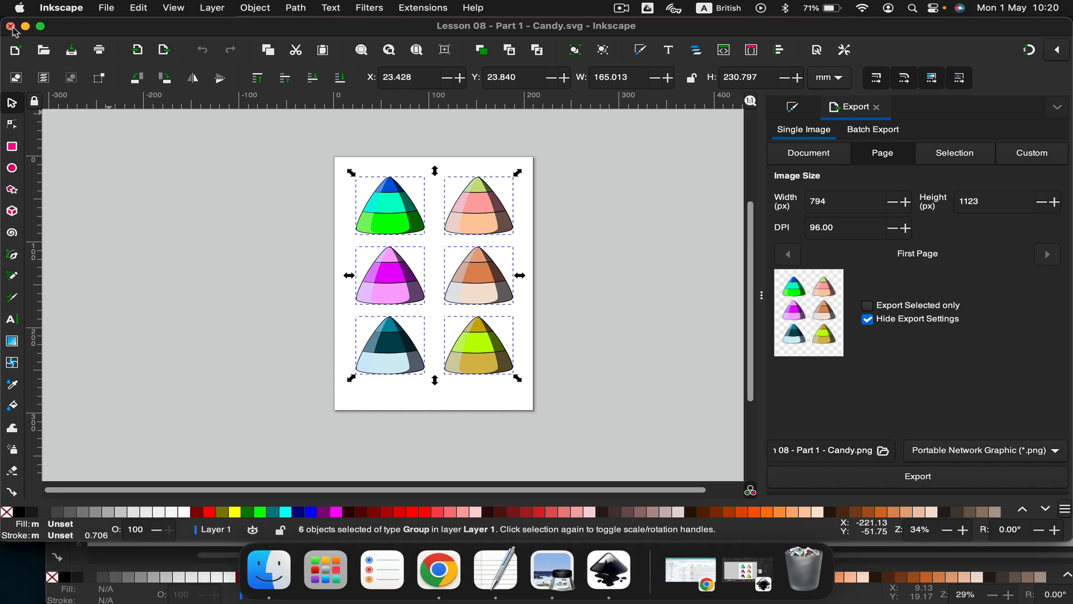
{"action": "left_click", "coordinate": [10, 27]}
{"action": "key", "text": "super+v"}
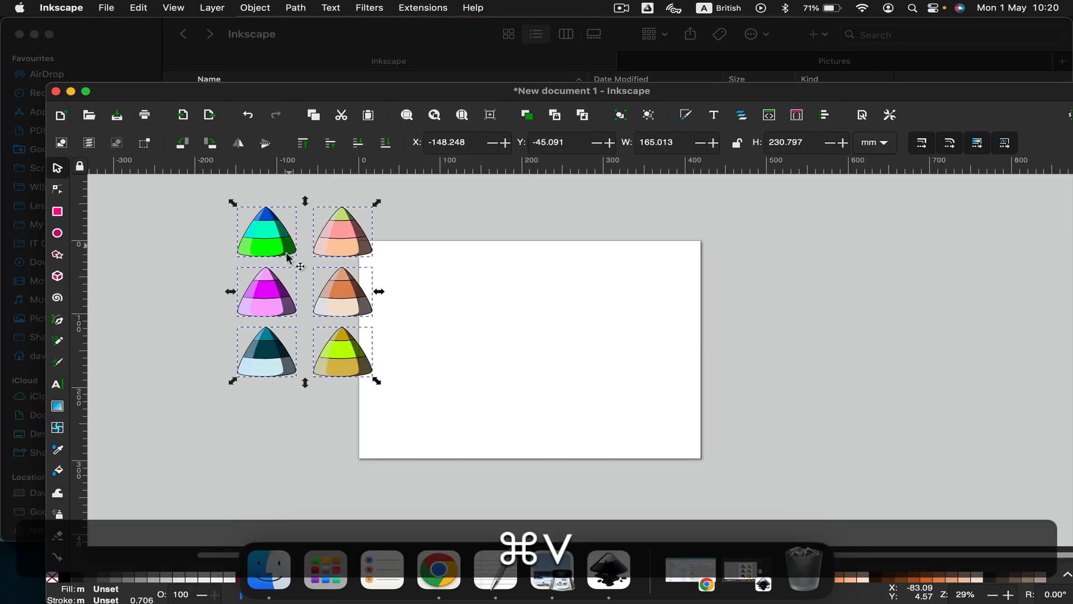
{"action": "left_click_drag", "start_coordinate": [264, 292], "coordinate": [218, 325]}
Step: Copy all eight wrapped sweets from Lesson 08 - Part 2 - Sweets in wrappers.svg into the new document
{"action": "left_click", "coordinate": [311, 76]}
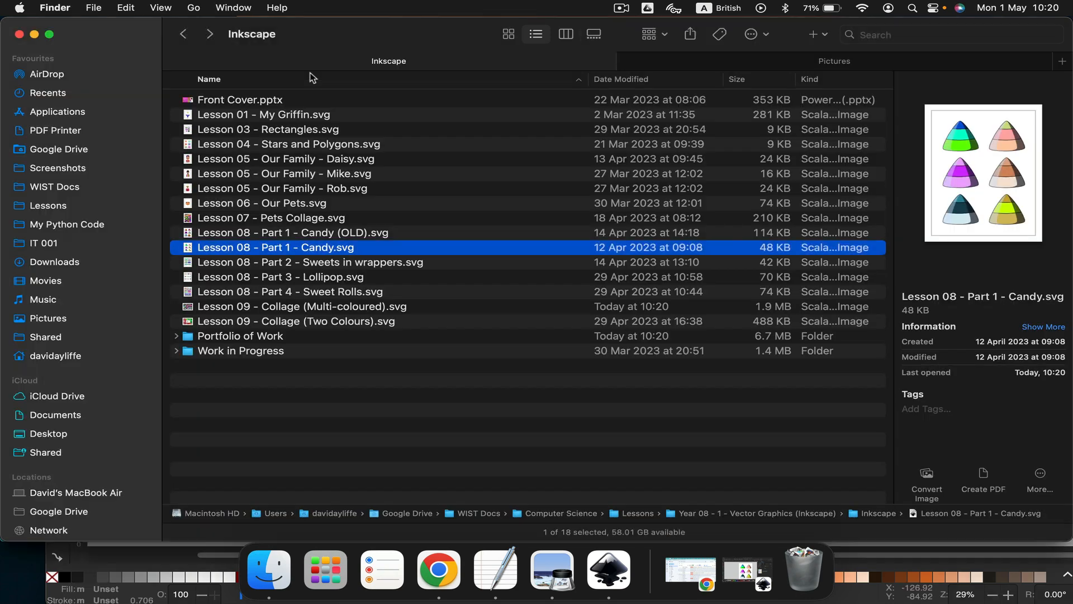
{"action": "left_click", "coordinate": [335, 263]}
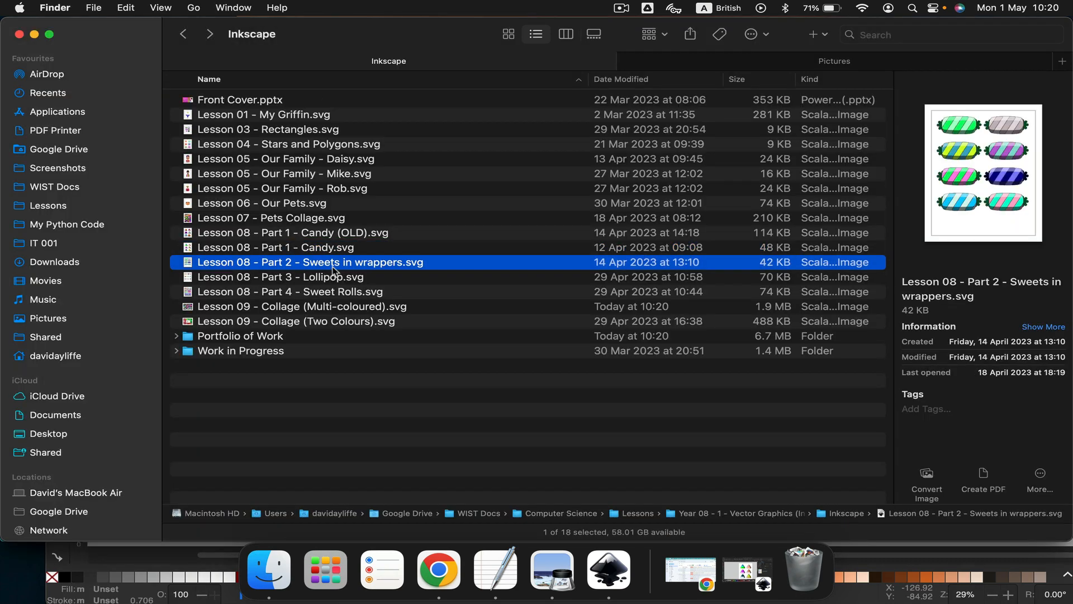
{"action": "double_click", "coordinate": [365, 266]}
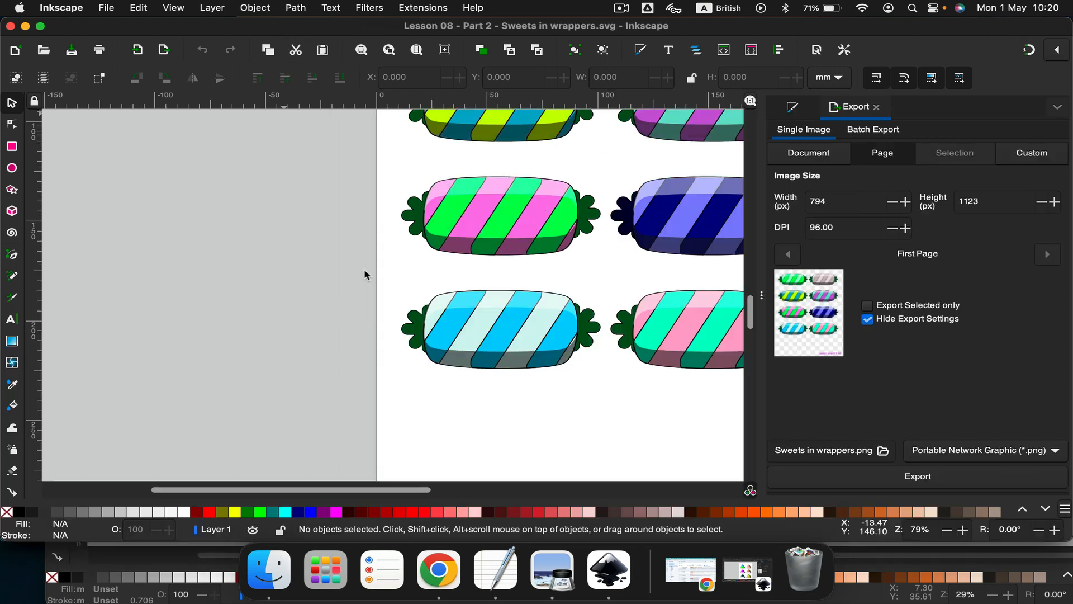
{"action": "left_click_drag", "start_coordinate": [373, 206], "coordinate": [609, 463]}
{"action": "key", "text": "super+c"}
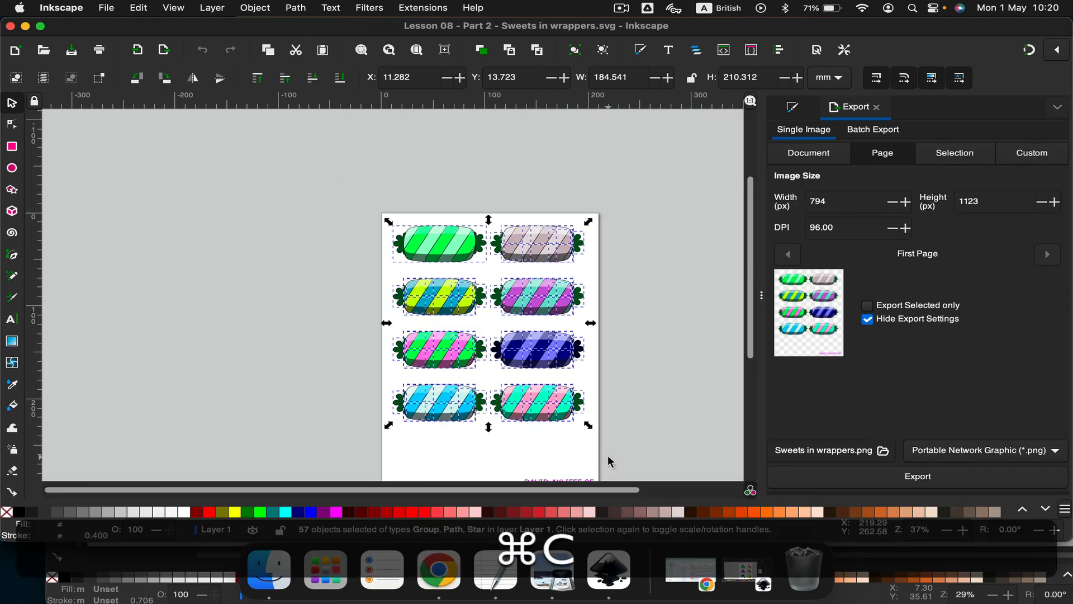
{"action": "left_click", "coordinate": [10, 26]}
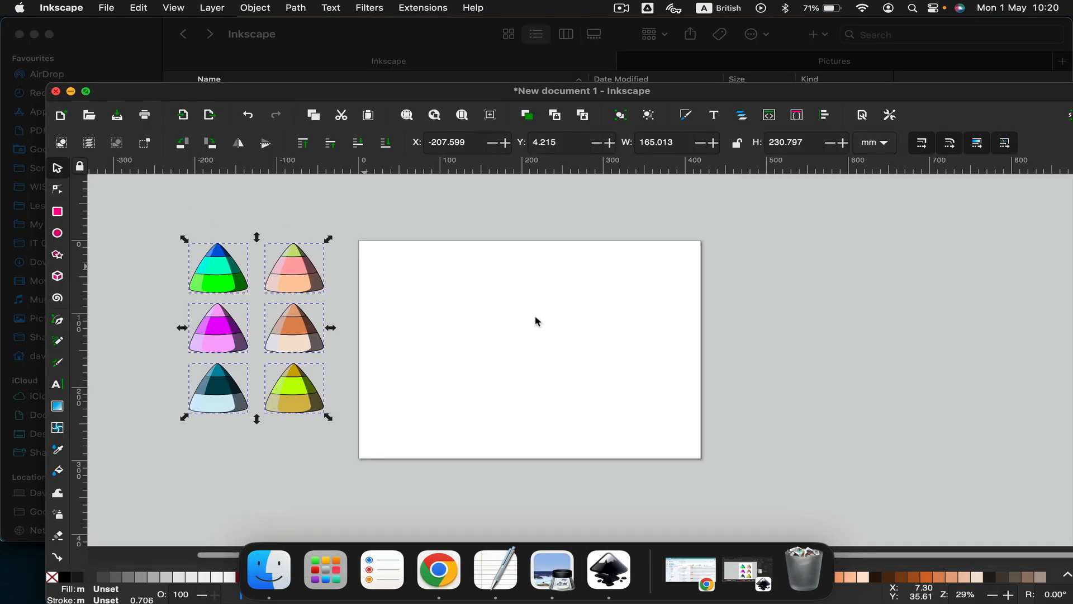
{"action": "key", "text": "super+v"}
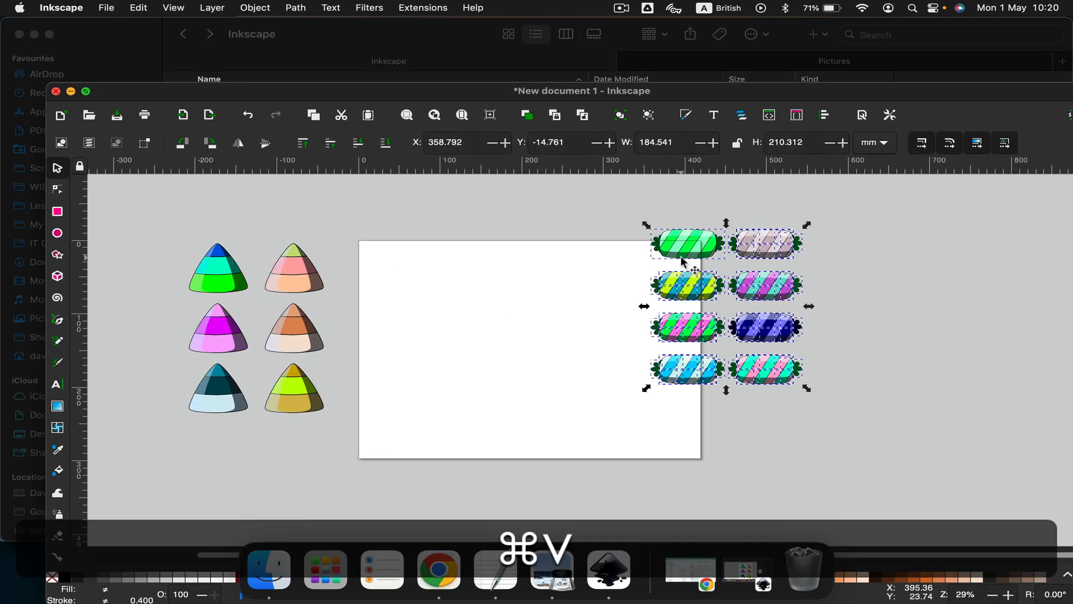
Step: Copy all the lollipops from Lesson 08 - Part 3 - Lollipop.svg into the new document and place them below the wrapped sweets
{"action": "left_click", "coordinate": [315, 51]}
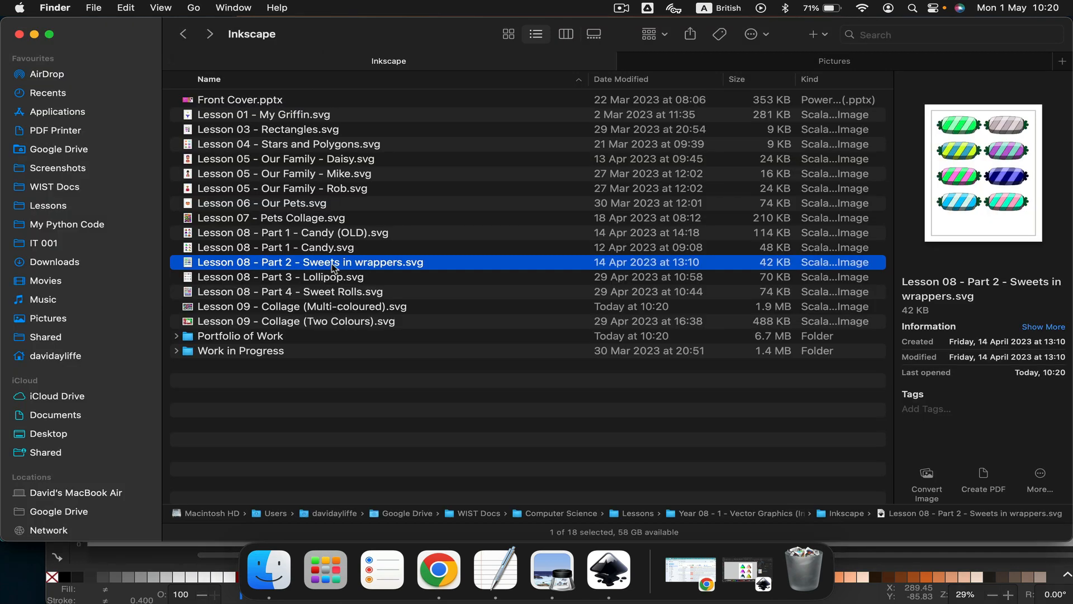
{"action": "left_click", "coordinate": [338, 278]}
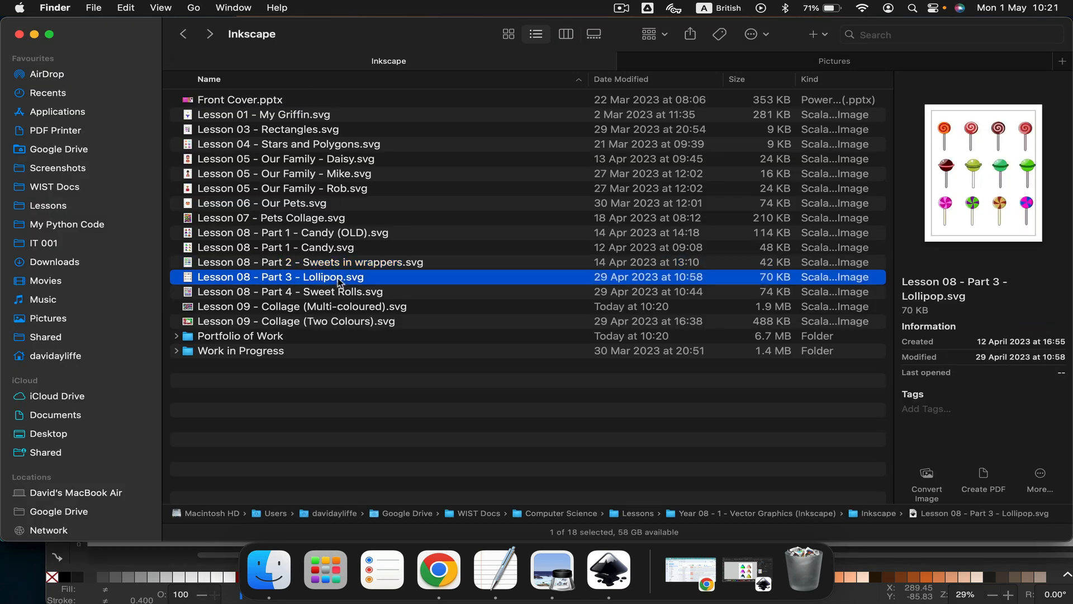
{"action": "double_click", "coordinate": [367, 279]}
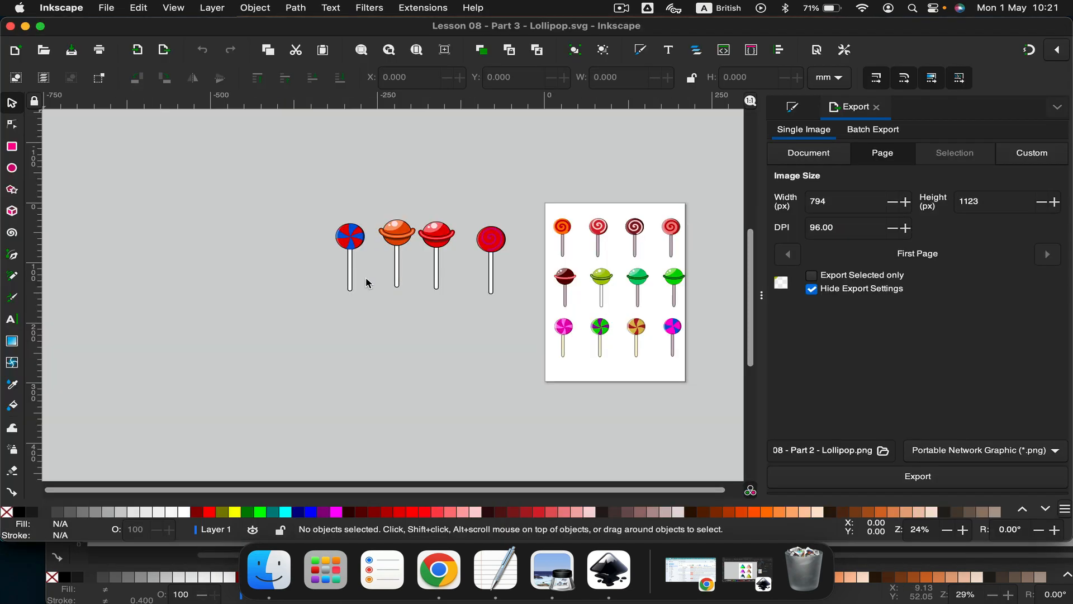
{"action": "scroll", "coordinate": [479, 304], "scroll_direction": "right", "scroll_amount": 5}
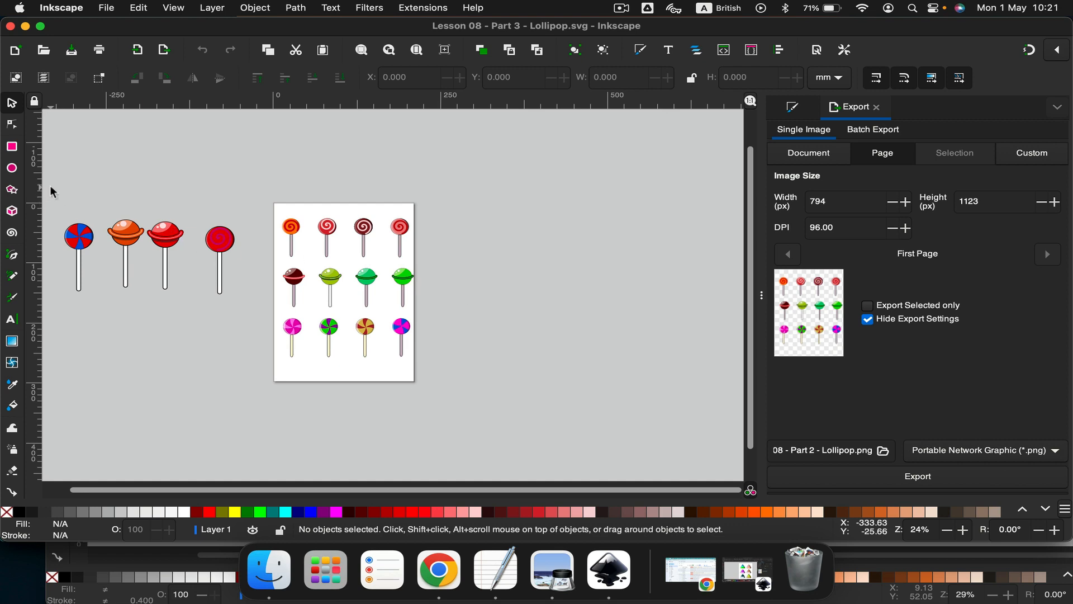
{"action": "left_click_drag", "start_coordinate": [49, 186], "coordinate": [505, 393]}
{"action": "key", "text": "super+c"}
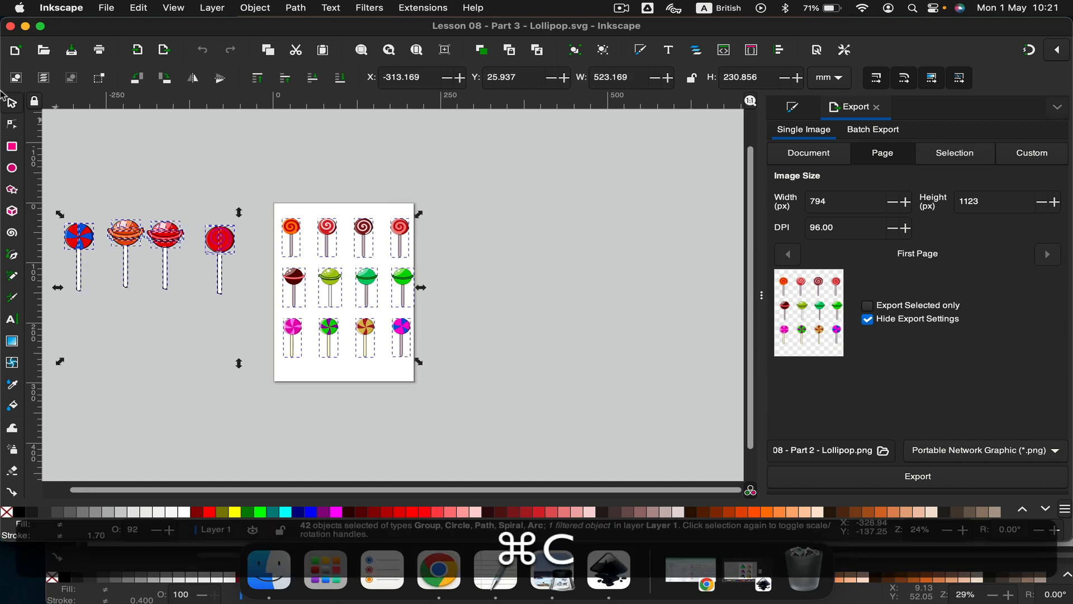
{"action": "left_click", "coordinate": [10, 26]}
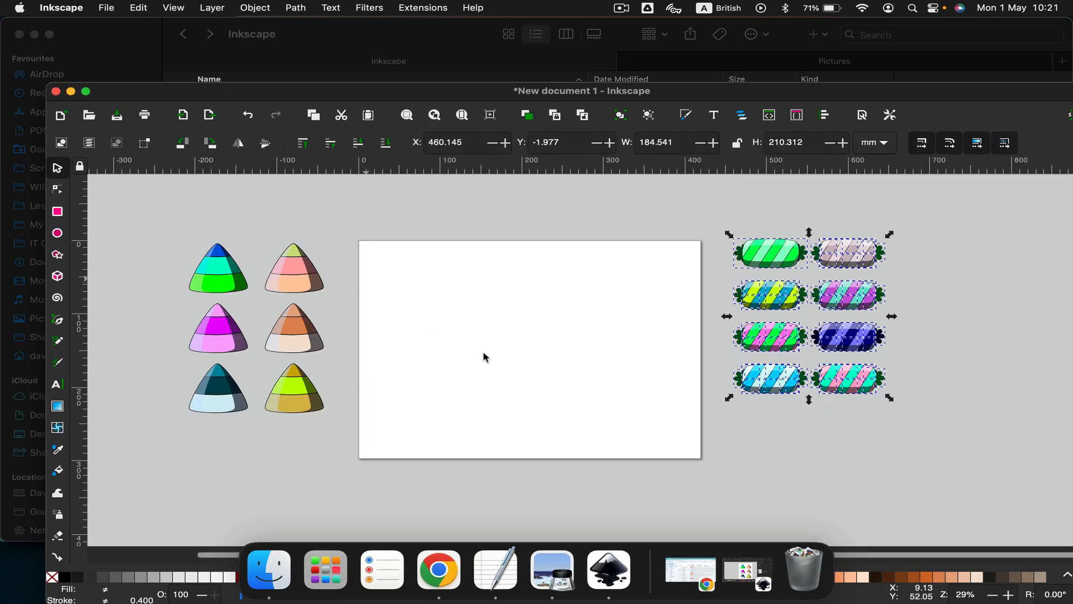
{"action": "left_click", "coordinate": [729, 456]}
{"action": "key", "text": "super+v"}
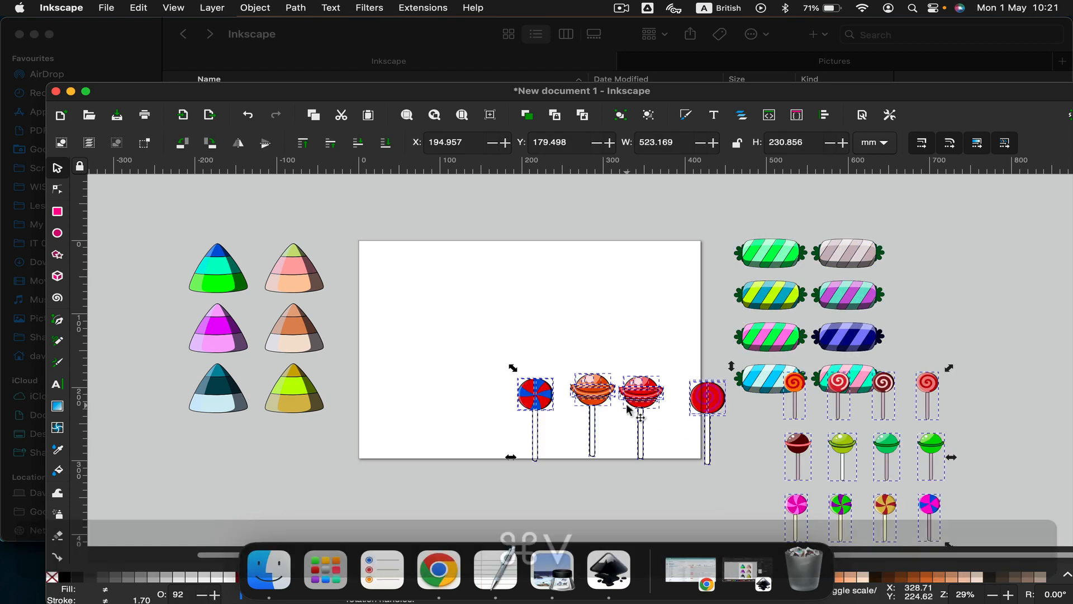
{"action": "left_click_drag", "start_coordinate": [644, 386], "coordinate": [872, 446]}
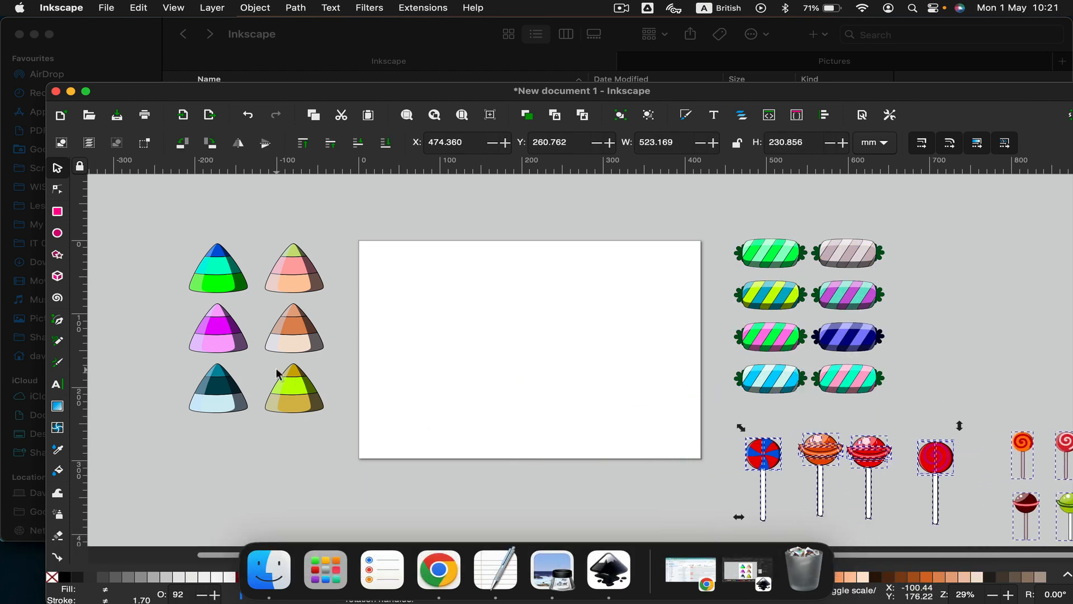
Step: Copy all the sweet rolls from Lesson 08 - Part 4 - Sweet Rolls.svg into the new document and place them below the candies
{"action": "left_click", "coordinate": [180, 36]}
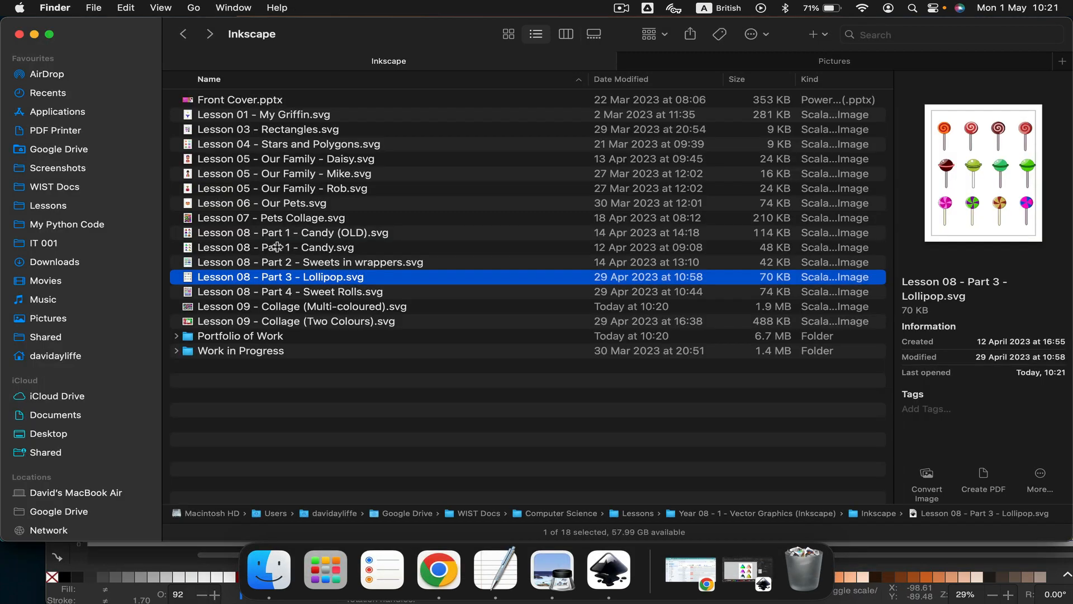
{"action": "double_click", "coordinate": [357, 292]}
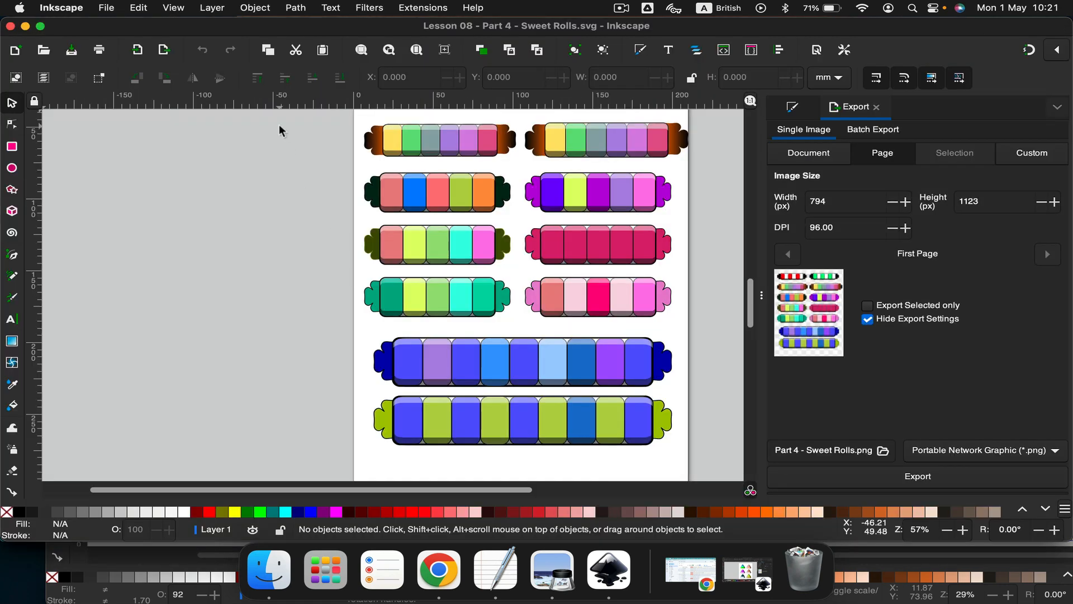
{"action": "scroll", "coordinate": [285, 126], "scroll_direction": "up", "scroll_amount": 2}
{"action": "scroll", "coordinate": [317, 136], "scroll_direction": "down", "scroll_amount": 3}
{"action": "scroll", "coordinate": [318, 159], "scroll_direction": "up", "scroll_amount": 3}
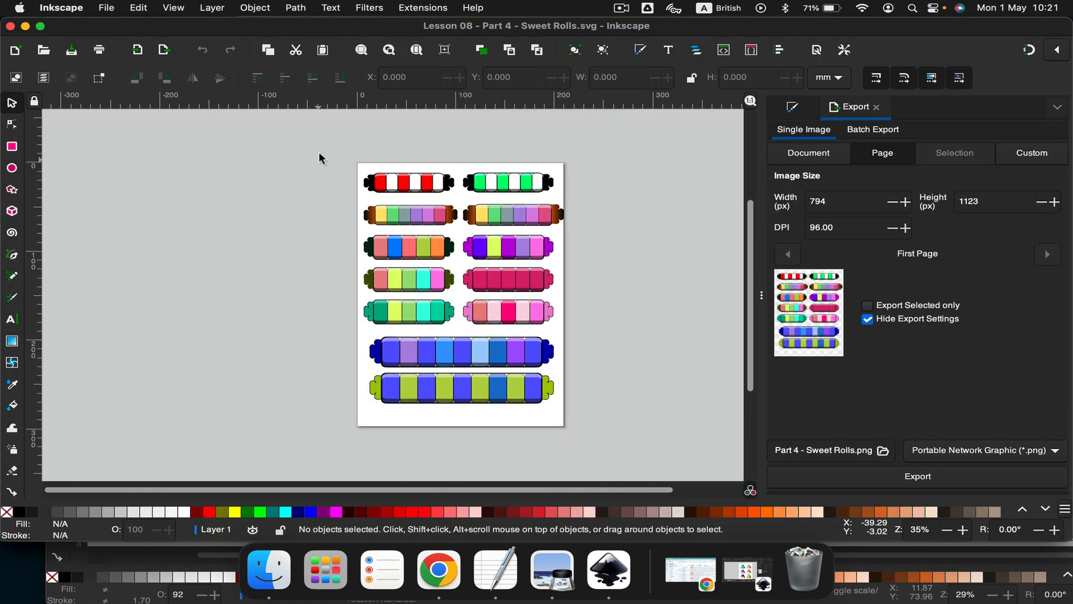
{"action": "left_click_drag", "start_coordinate": [318, 152], "coordinate": [594, 445]}
{"action": "key", "text": "super+c"}
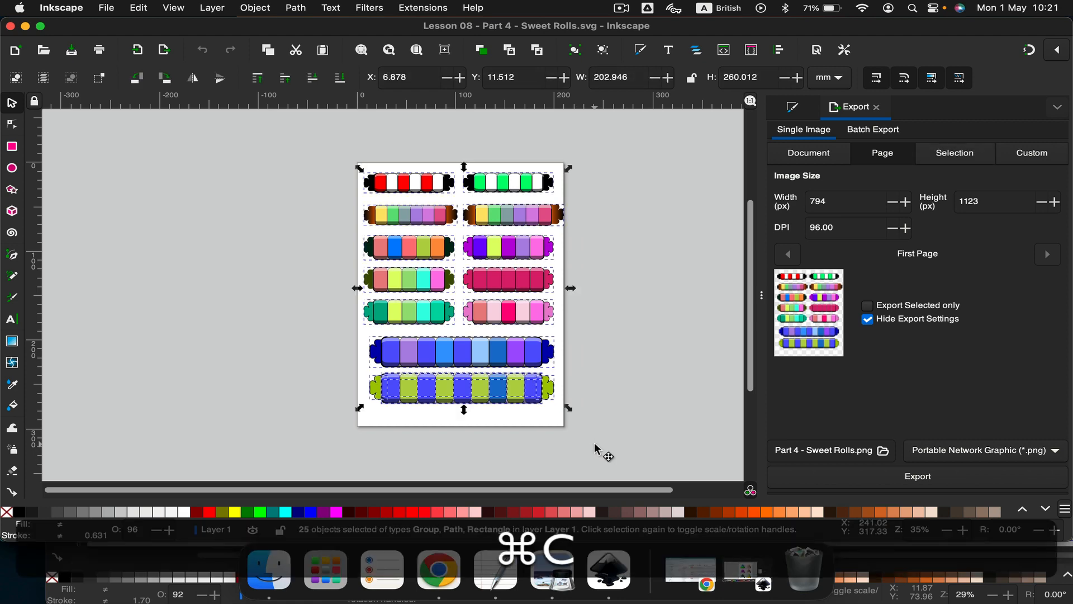
{"action": "left_click", "coordinate": [10, 26]}
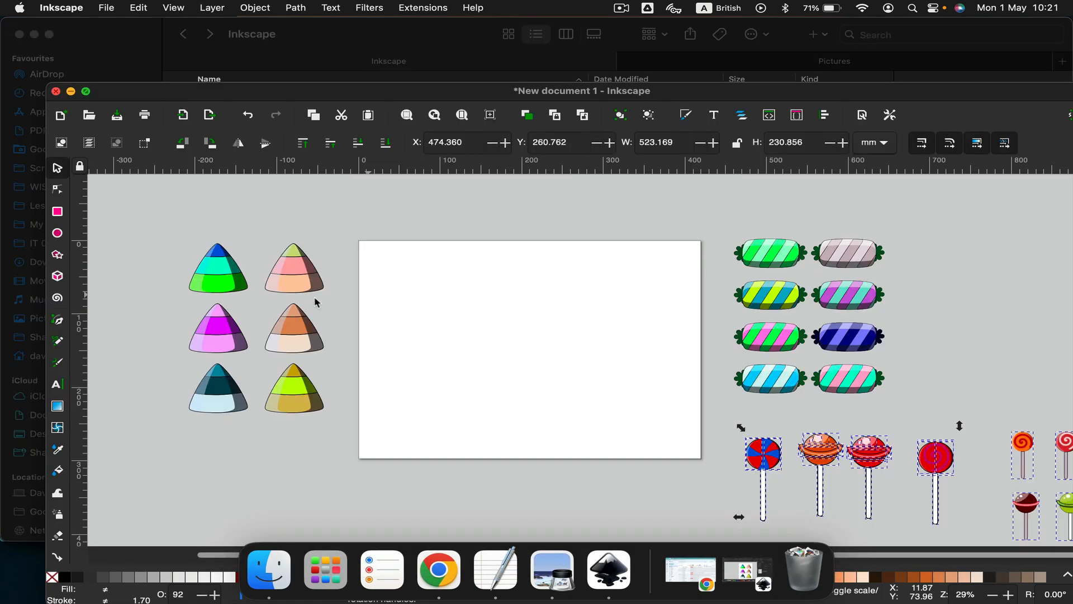
{"action": "key", "text": "super+v"}
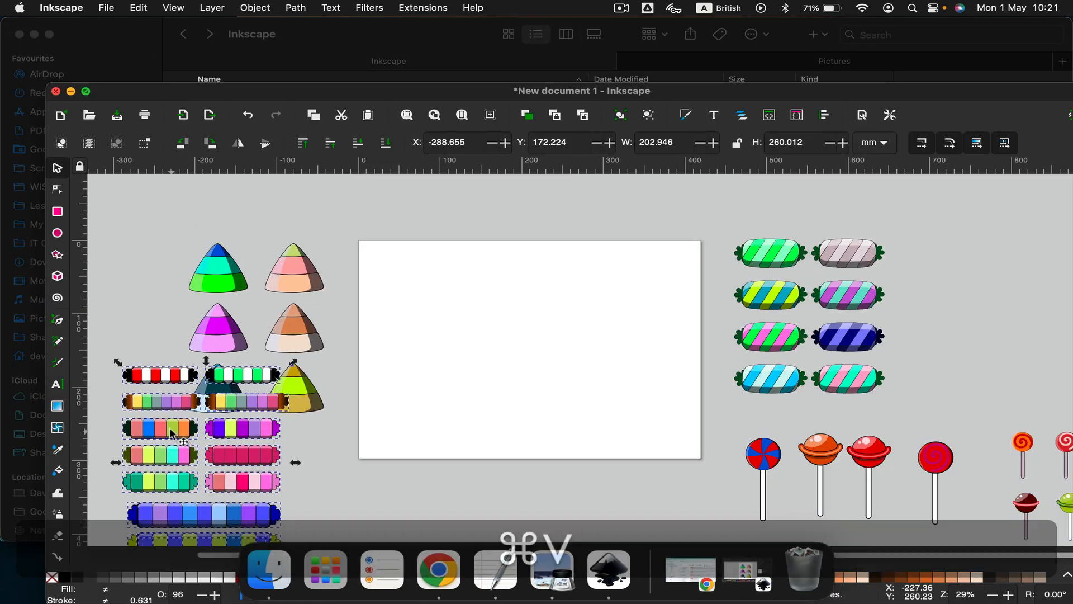
{"action": "left_click_drag", "start_coordinate": [166, 437], "coordinate": [221, 532]}
Step: Move the yellow-green candy onto the left part of the page and rotate it clockwise so its tip points towards the right
{"action": "scroll", "coordinate": [237, 475], "scroll_direction": "down", "scroll_amount": 1}
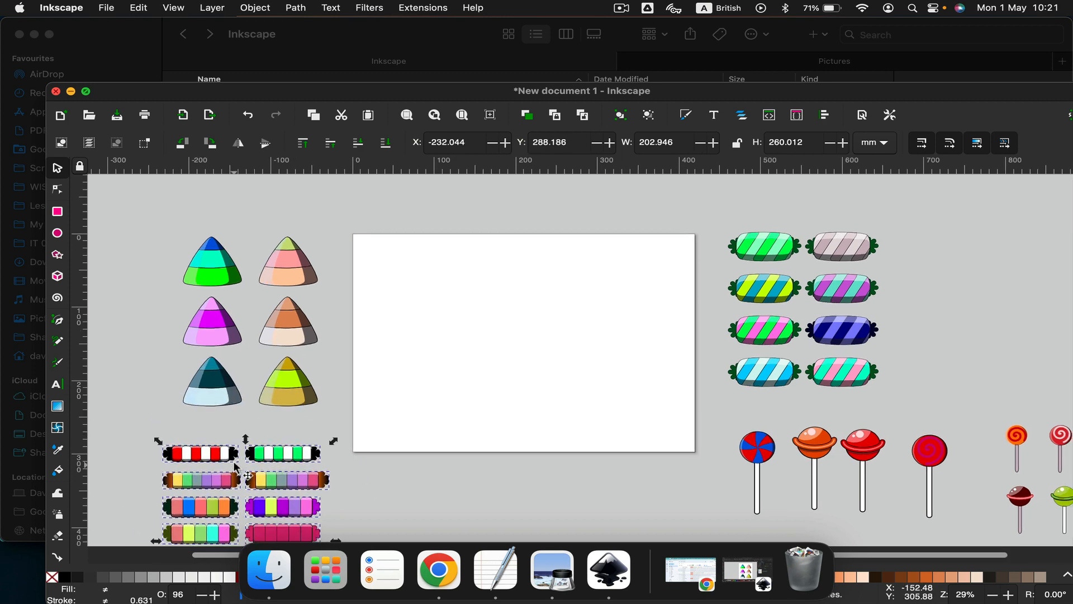
{"action": "left_click_drag", "start_coordinate": [285, 391], "coordinate": [399, 328]}
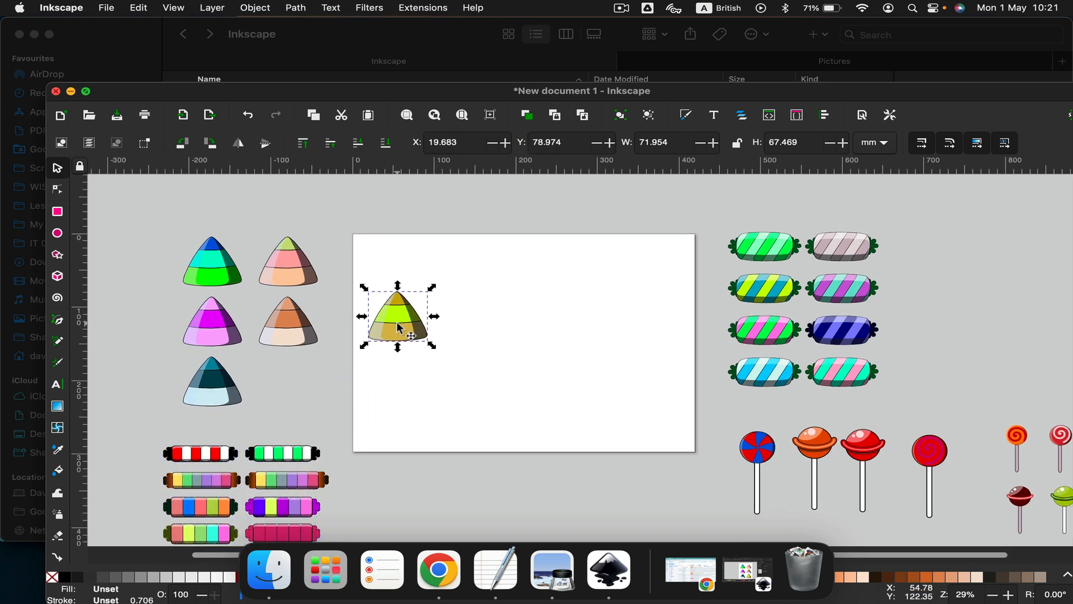
{"action": "scroll", "coordinate": [399, 327], "scroll_direction": "up", "scroll_amount": 2}
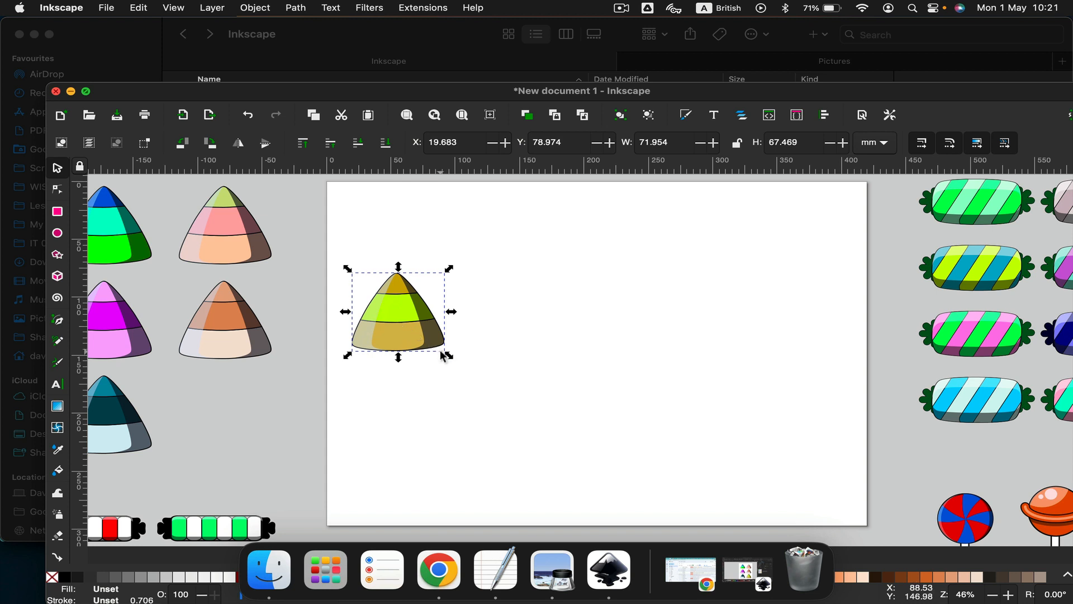
{"action": "left_click", "coordinate": [409, 325]}
{"action": "left_click_drag", "start_coordinate": [451, 358], "coordinate": [386, 368]}
{"action": "left_click", "coordinate": [423, 350]}
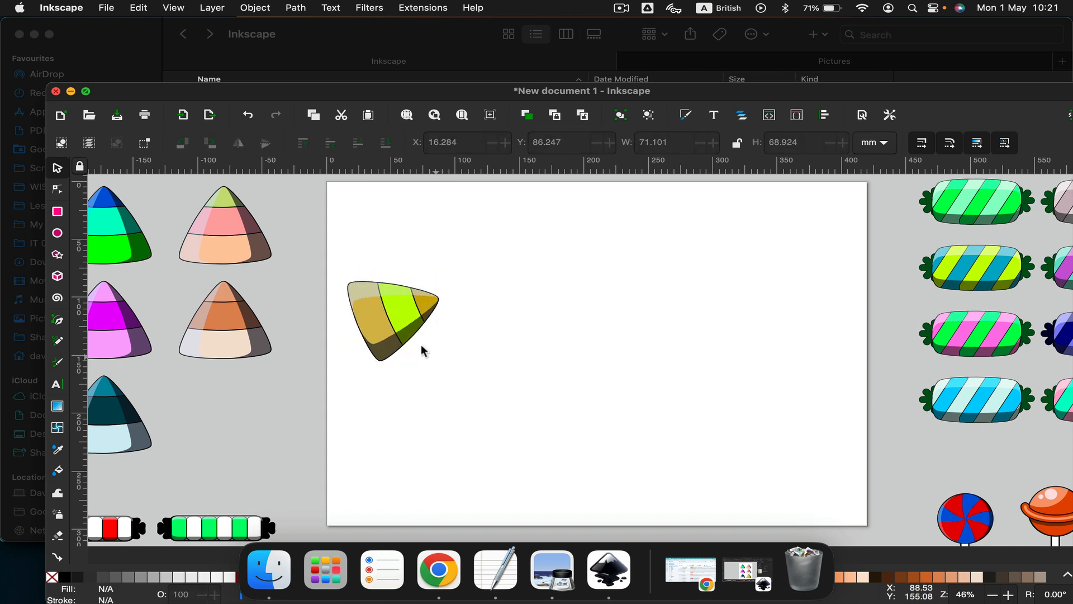
Step: Lock the width-to-height ratio and shrink the rotated candy to about two thirds of its size
{"action": "left_click", "coordinate": [430, 307]}
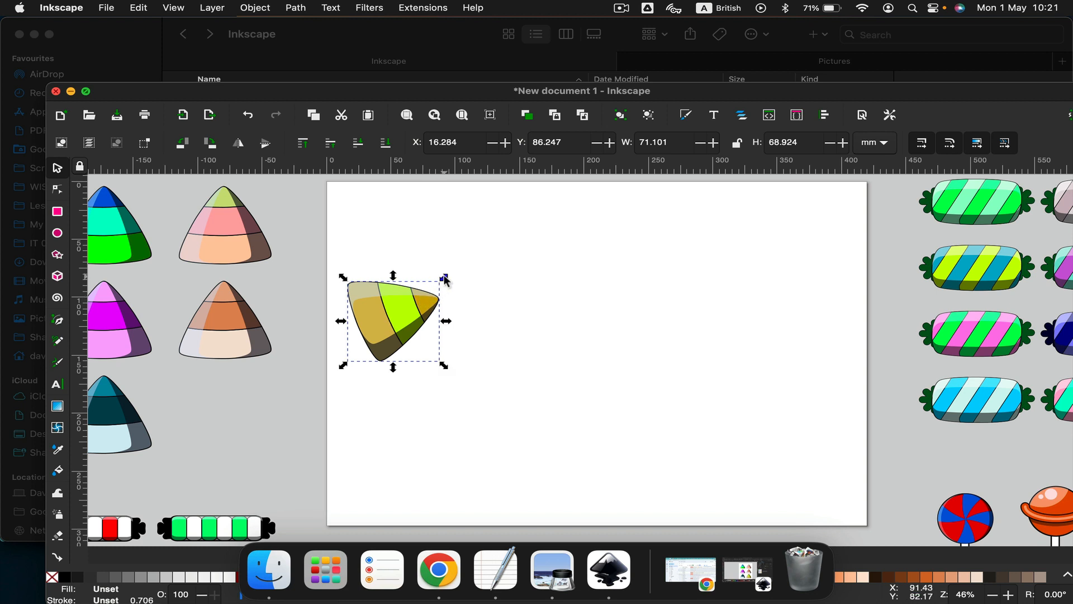
{"action": "left_click_drag", "start_coordinate": [445, 278], "coordinate": [414, 295]}
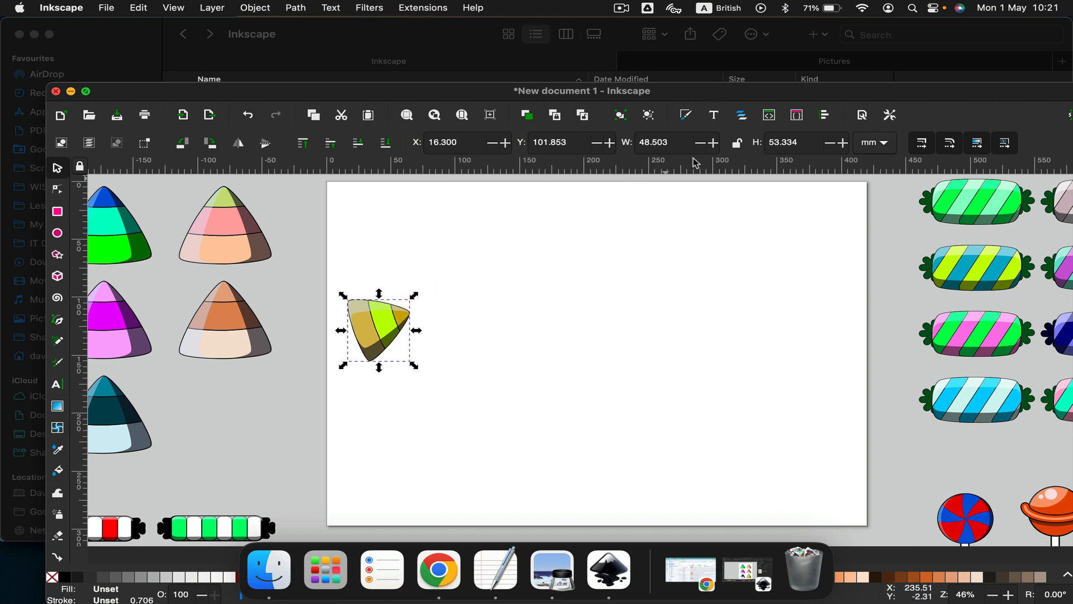
{"action": "key", "text": "super+z"}
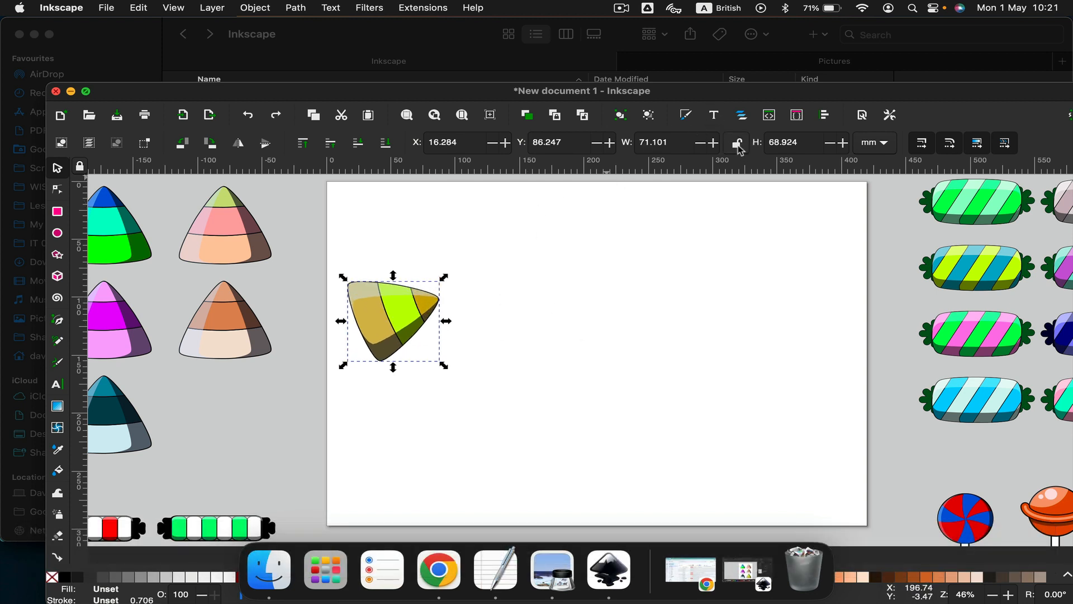
{"action": "left_click", "coordinate": [738, 144]}
{"action": "left_click_drag", "start_coordinate": [445, 278], "coordinate": [411, 306]}
Step: Group all the separate parts of the yellow and blue striped wrapped sweet into one object
{"action": "left_click", "coordinate": [972, 266]}
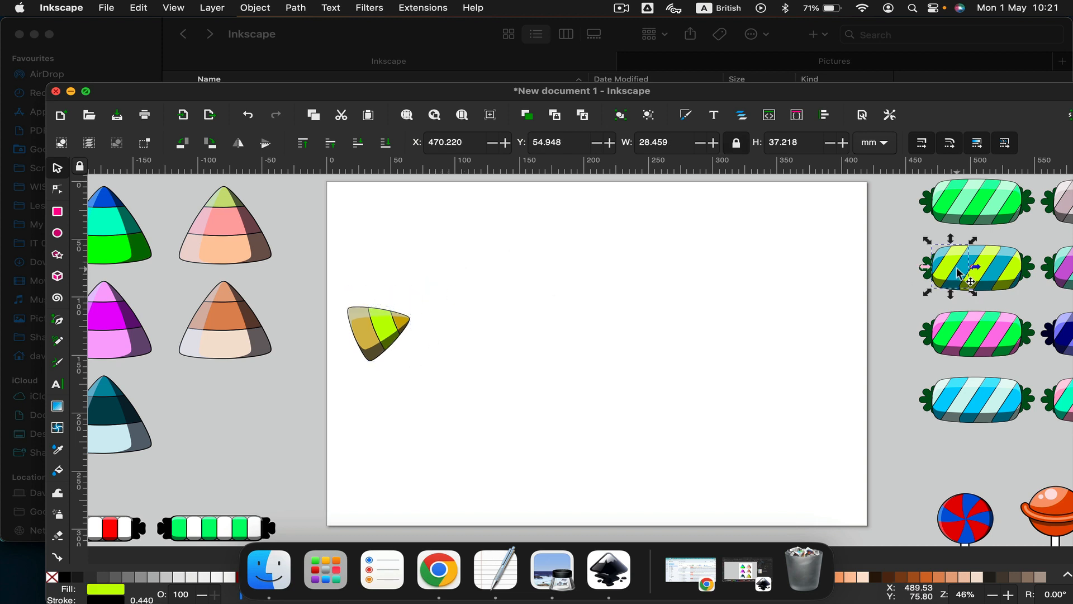
{"action": "left_click", "coordinate": [904, 243]}
{"action": "scroll", "coordinate": [904, 242], "scroll_direction": "right", "scroll_amount": 5}
{"action": "scroll", "coordinate": [903, 243], "scroll_direction": "up", "scroll_amount": 1}
{"action": "left_click", "coordinate": [829, 242]}
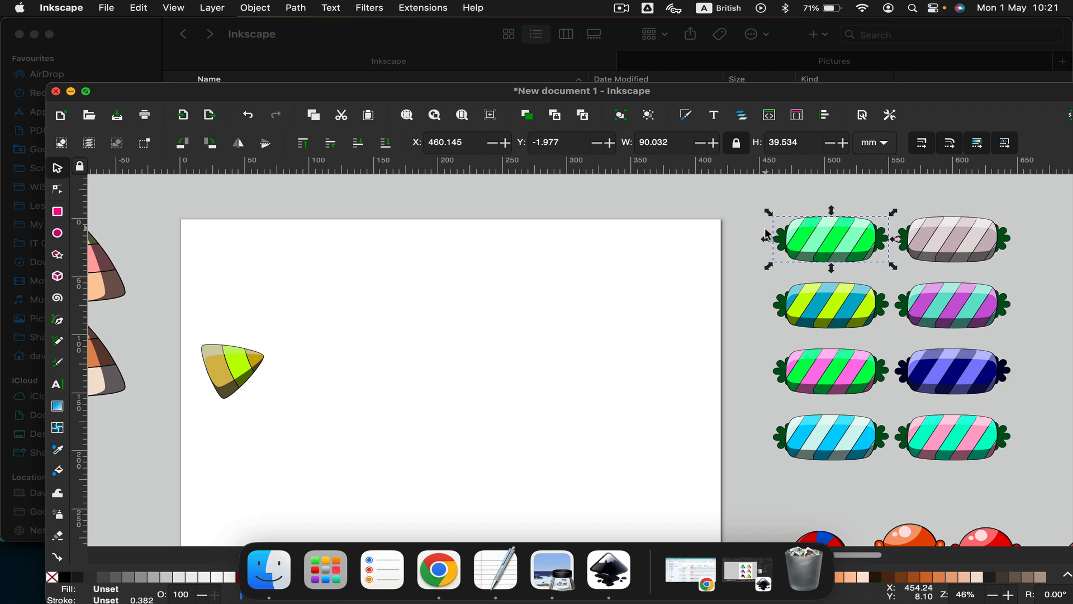
{"action": "left_click", "coordinate": [811, 317]}
{"action": "left_click_drag", "start_coordinate": [753, 272], "coordinate": [896, 339]}
{"action": "right_click", "coordinate": [831, 296]}
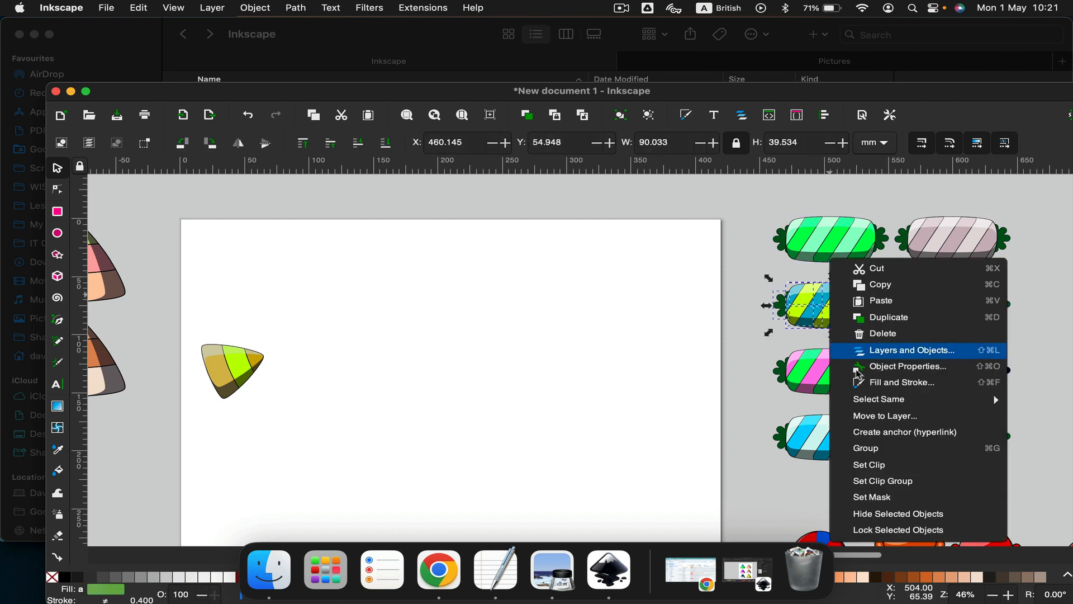
{"action": "left_click", "coordinate": [862, 449]}
Step: Move the grouped yellow and blue sweet to the page's upper right area and tilt it diagonally
{"action": "left_click_drag", "start_coordinate": [871, 316], "coordinate": [669, 275]}
{"action": "left_click", "coordinate": [472, 303]}
{"action": "scroll", "coordinate": [472, 301], "scroll_direction": "down", "scroll_amount": 2}
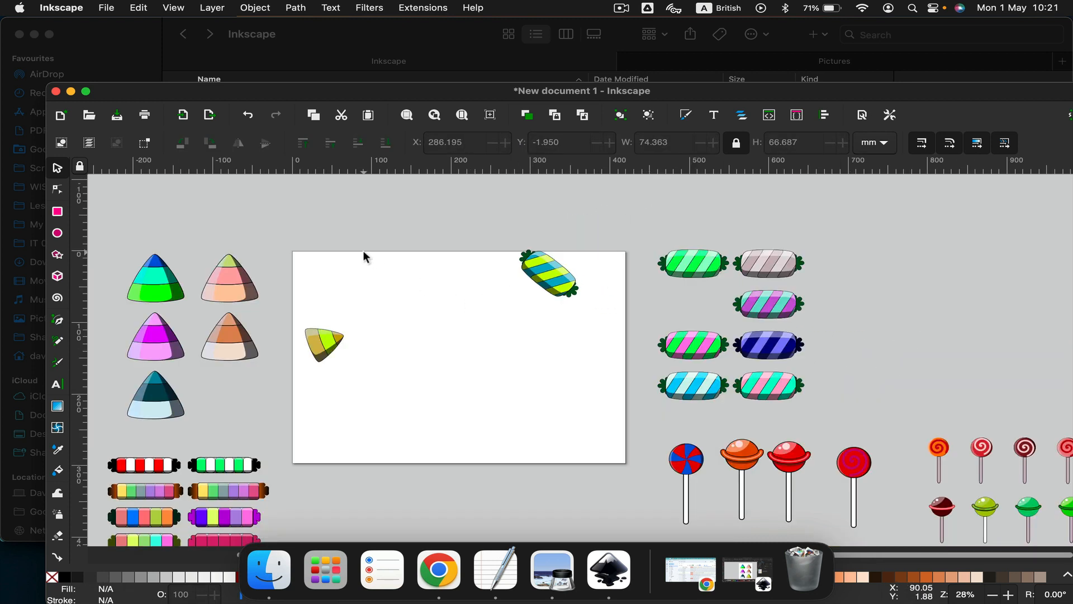
Step: Reopen the recent file Lesson 09 - Collage (Multi-coloured).svg and enlarge its window
{"action": "scroll", "coordinate": [367, 304], "scroll_direction": "down", "scroll_amount": 2}
{"action": "left_click", "coordinate": [106, 8]}
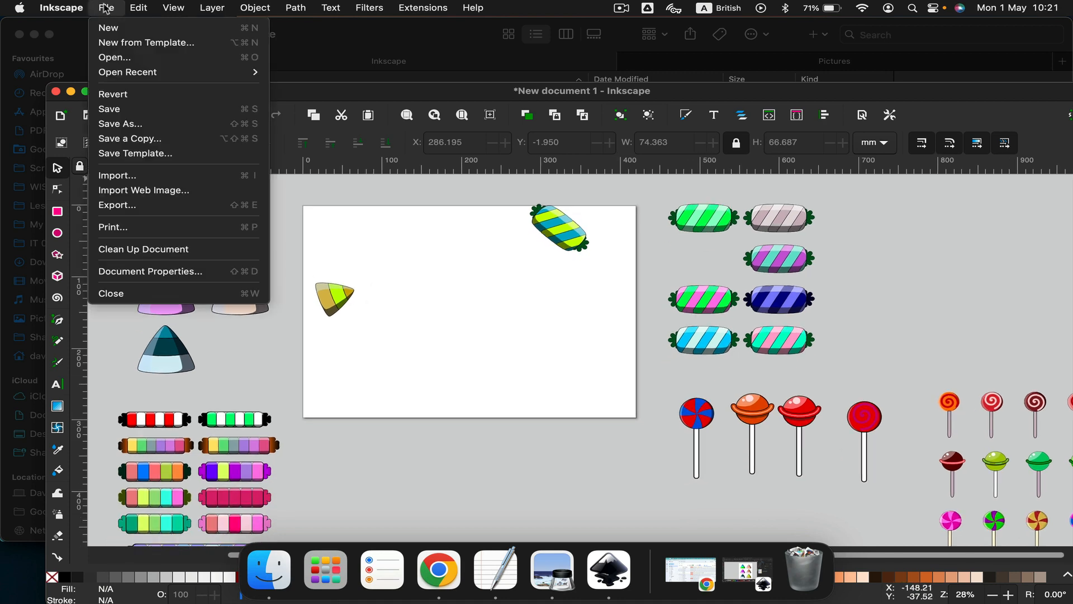
{"action": "mouse_move", "coordinate": [140, 78]}
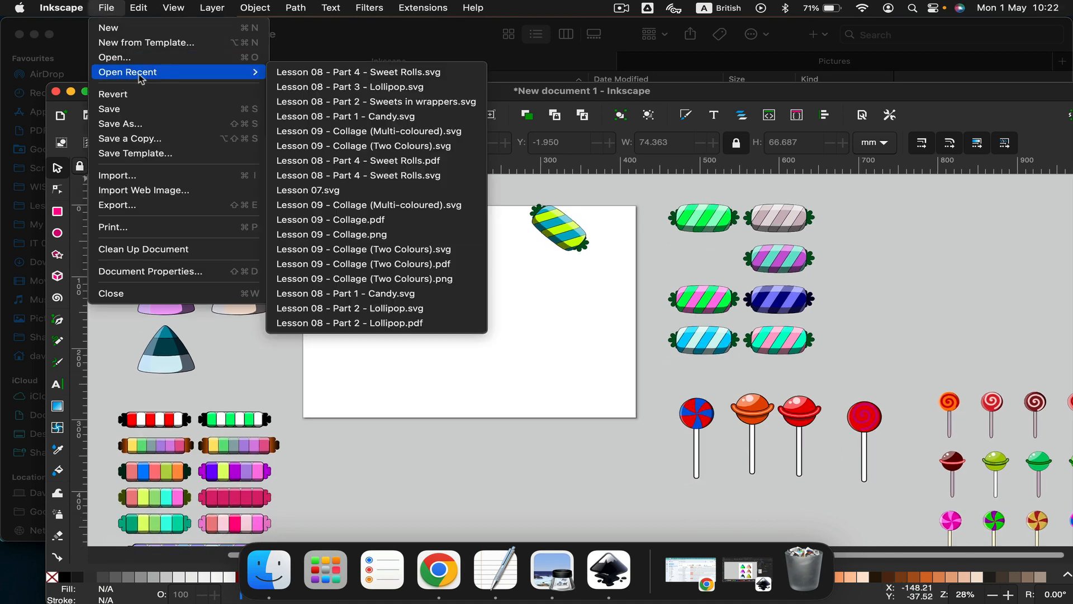
{"action": "left_click", "coordinate": [367, 132]}
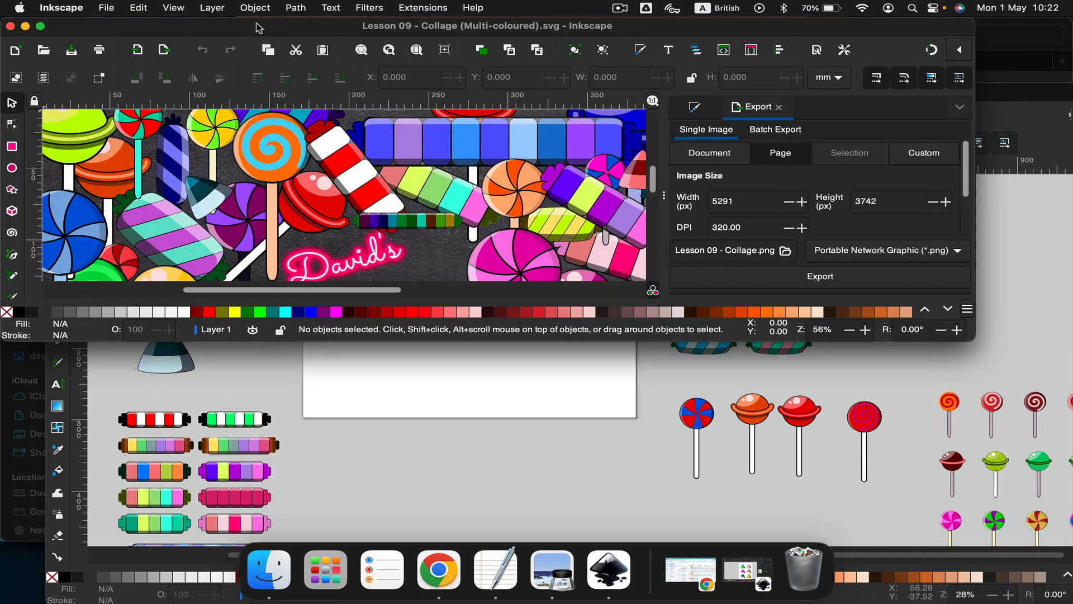
{"action": "double_click", "coordinate": [256, 28]}
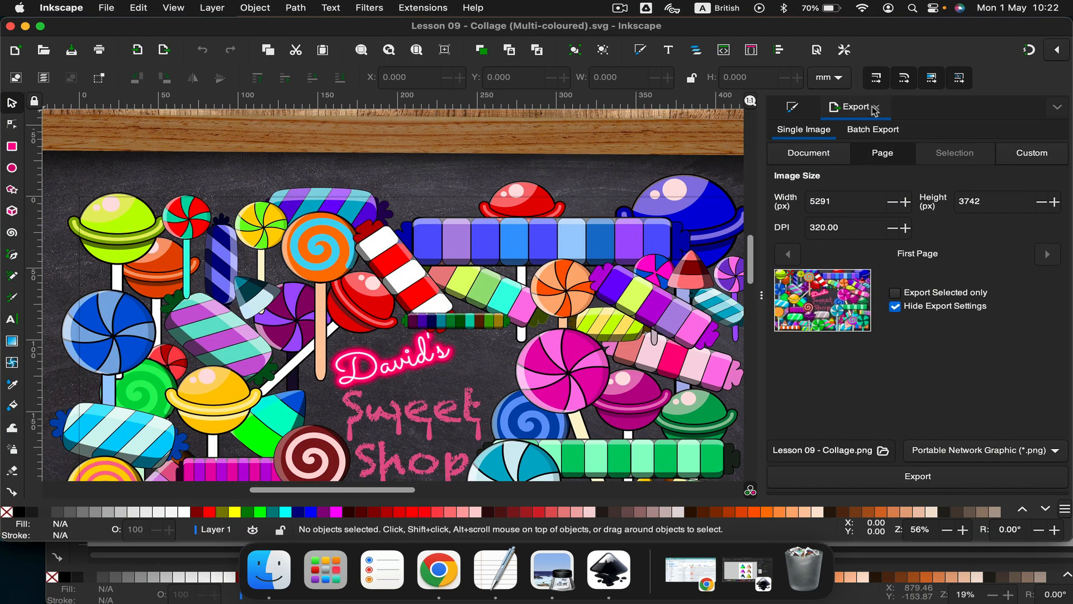
Step: Close Document Properties, Export and Fill and Stroke to give the multi-coloured collage more canvas space
{"action": "left_click", "coordinate": [873, 107]}
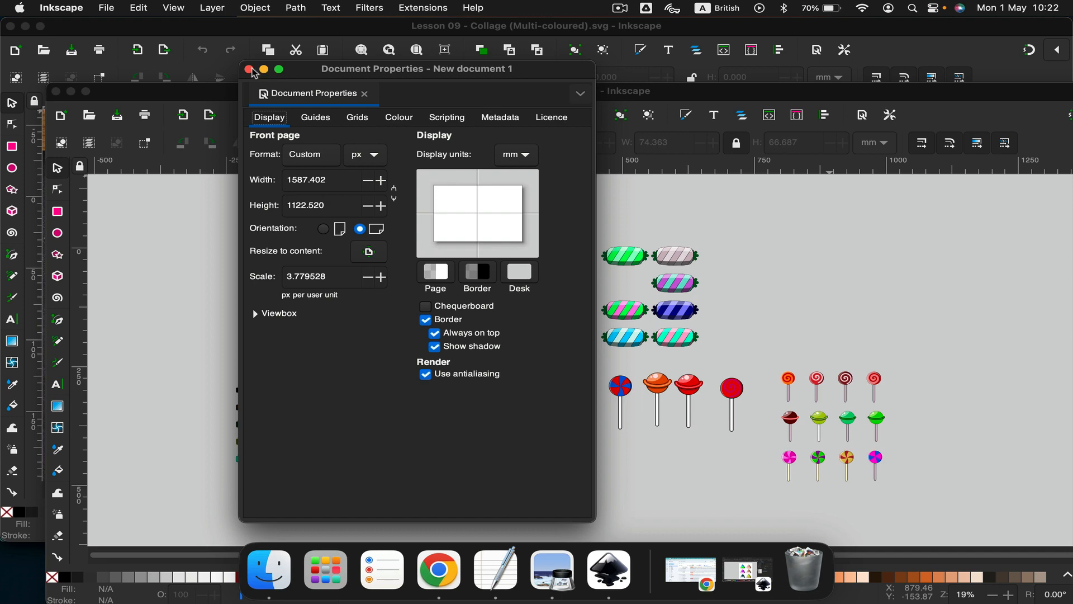
{"action": "left_click", "coordinate": [250, 69]}
{"action": "left_click", "coordinate": [258, 29]}
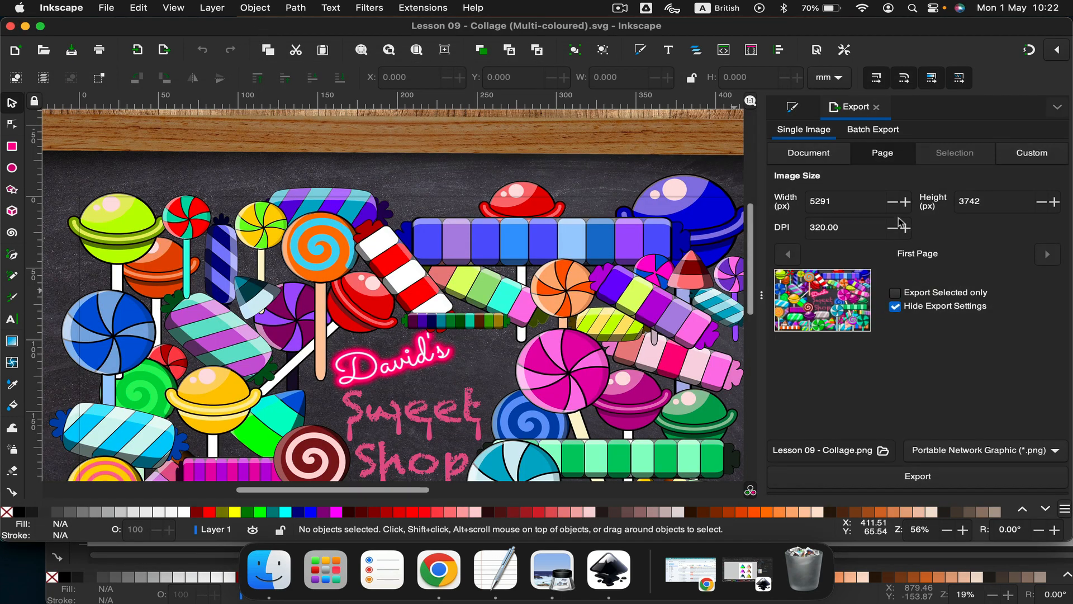
{"action": "left_click", "coordinate": [877, 107]}
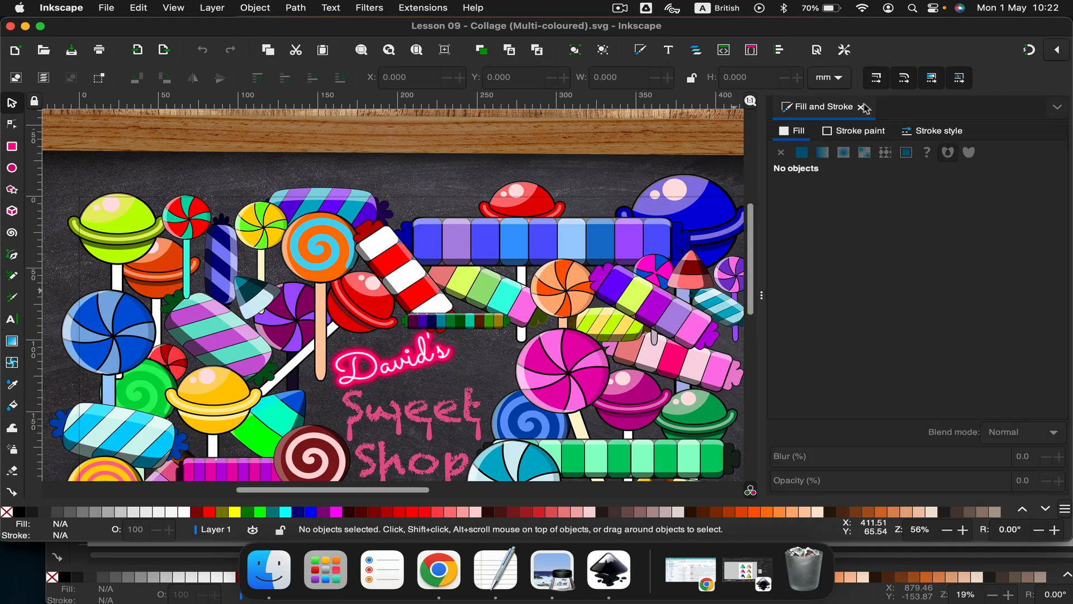
{"action": "left_click", "coordinate": [861, 106]}
Step: Examine how the sweets are layered around the Sweet Shop lettering in the finished chalkboard collage
{"action": "scroll", "coordinate": [464, 263], "scroll_direction": "down", "scroll_amount": 2}
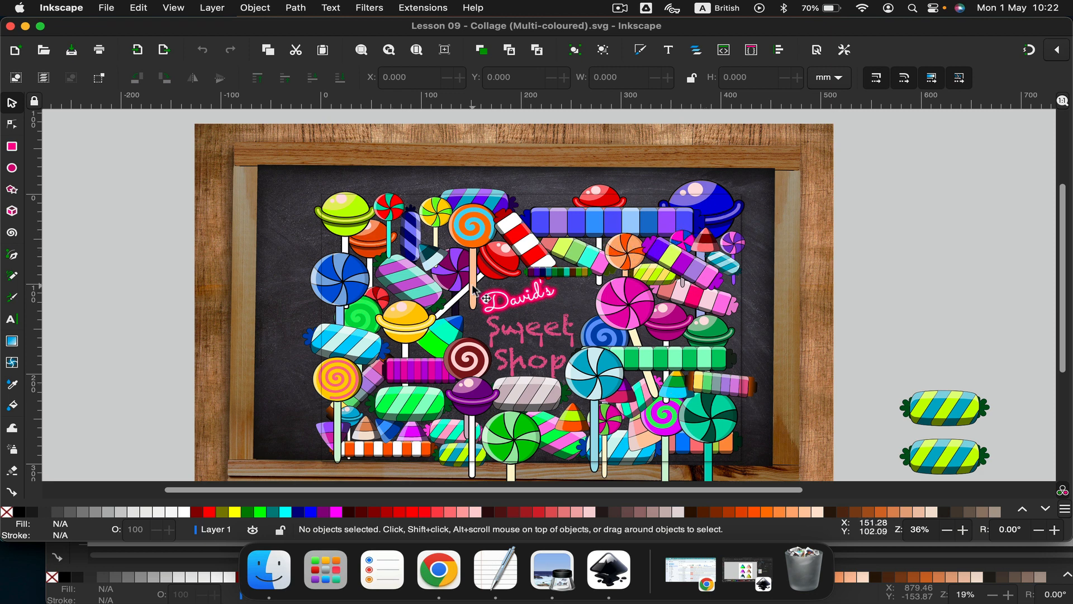
{"action": "scroll", "coordinate": [474, 289], "scroll_direction": "up", "scroll_amount": 3}
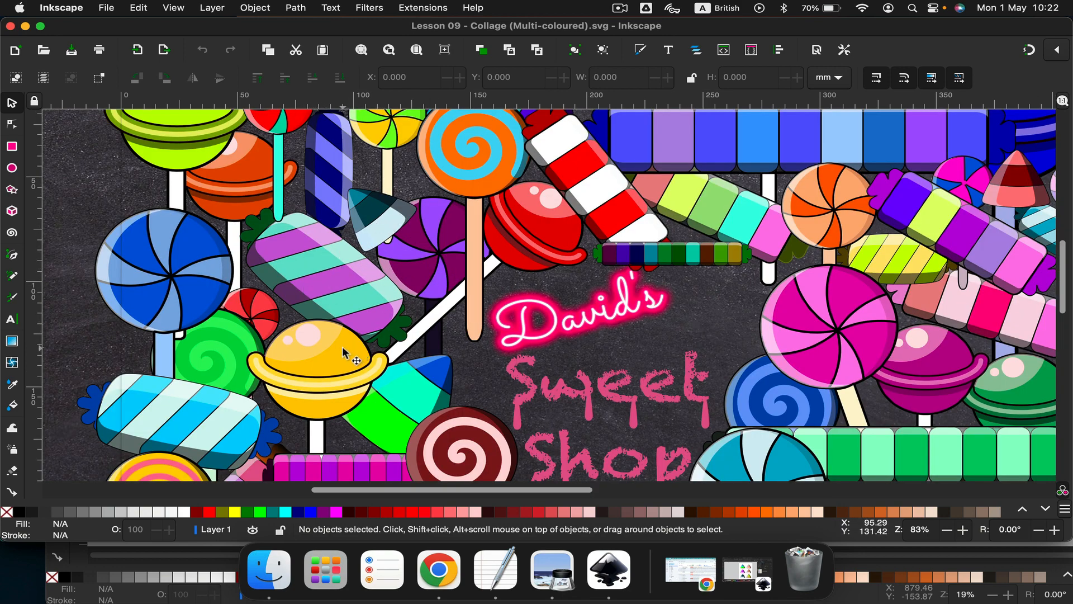
{"action": "scroll", "coordinate": [510, 351], "scroll_direction": "down", "scroll_amount": 2}
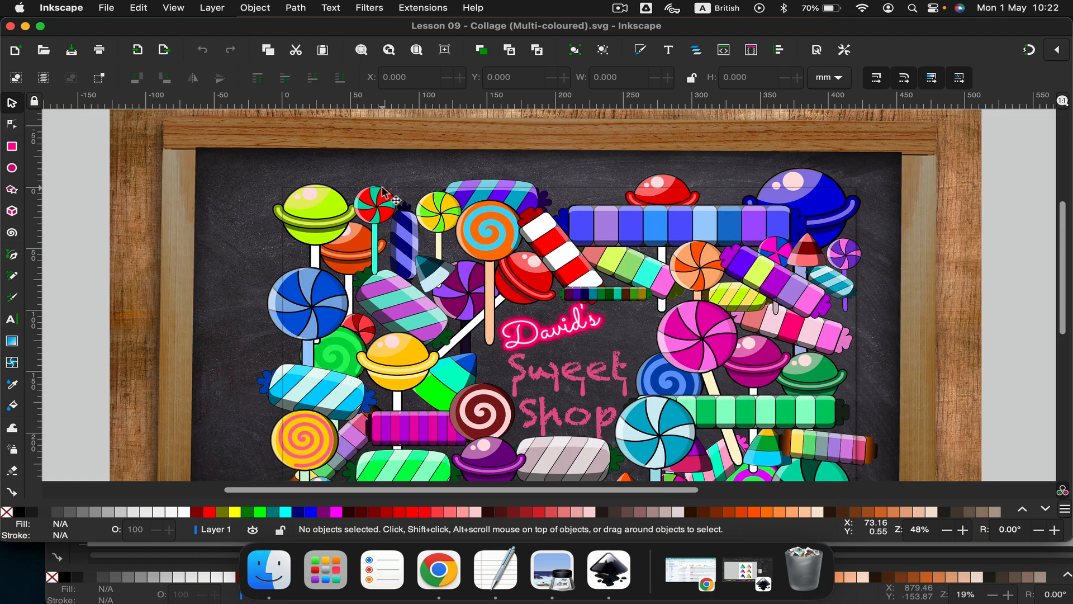
Step: Examine how the sweets overlap and run past the page edges along the top and bottom of the chalkboard collage
{"action": "scroll", "coordinate": [383, 192], "scroll_direction": "up", "scroll_amount": 3}
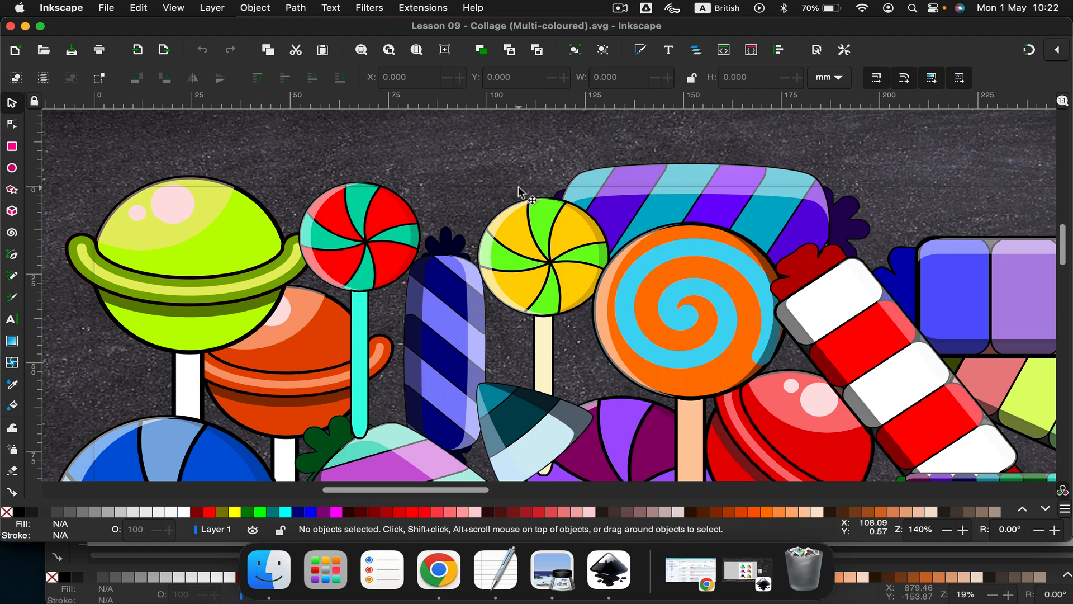
{"action": "scroll", "coordinate": [520, 190], "scroll_direction": "right", "scroll_amount": 5}
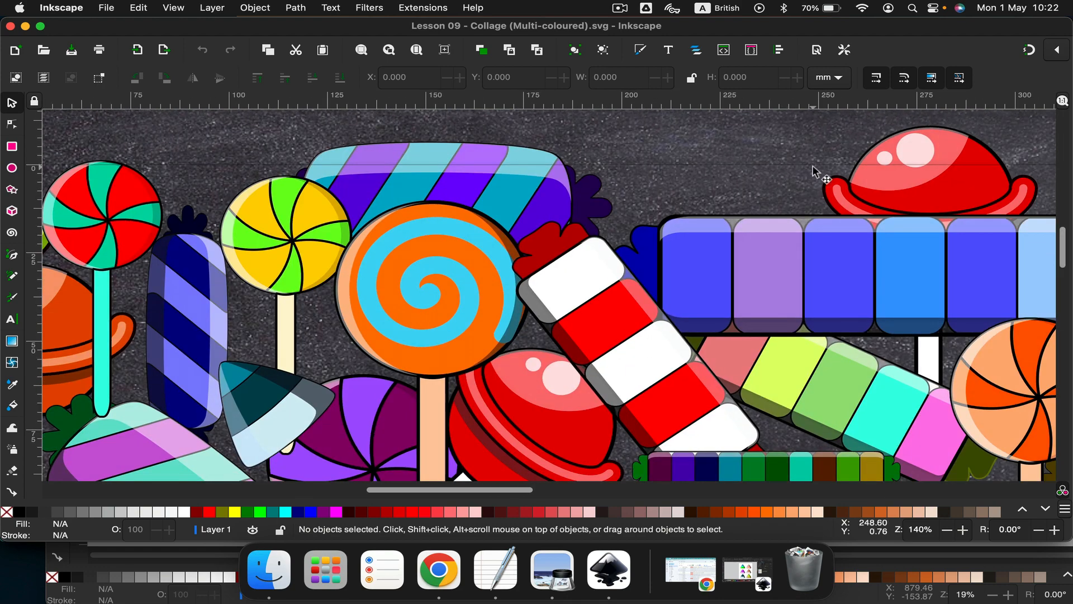
{"action": "scroll", "coordinate": [813, 169], "scroll_direction": "down", "scroll_amount": 4}
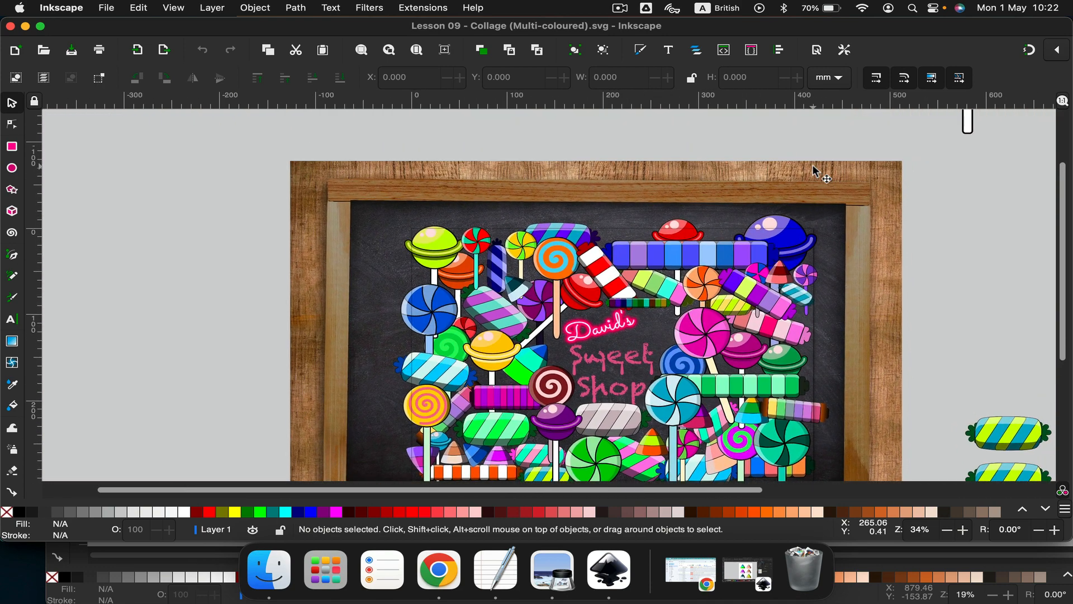
{"action": "scroll", "coordinate": [812, 170], "scroll_direction": "right", "scroll_amount": 1}
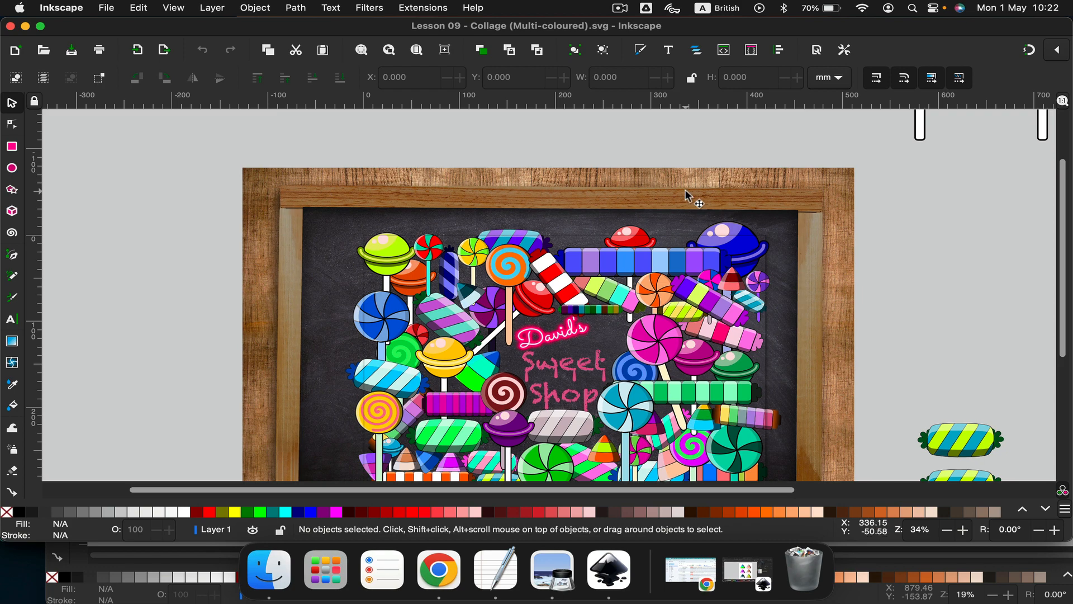
{"action": "scroll", "coordinate": [810, 438], "scroll_direction": "down", "scroll_amount": 5}
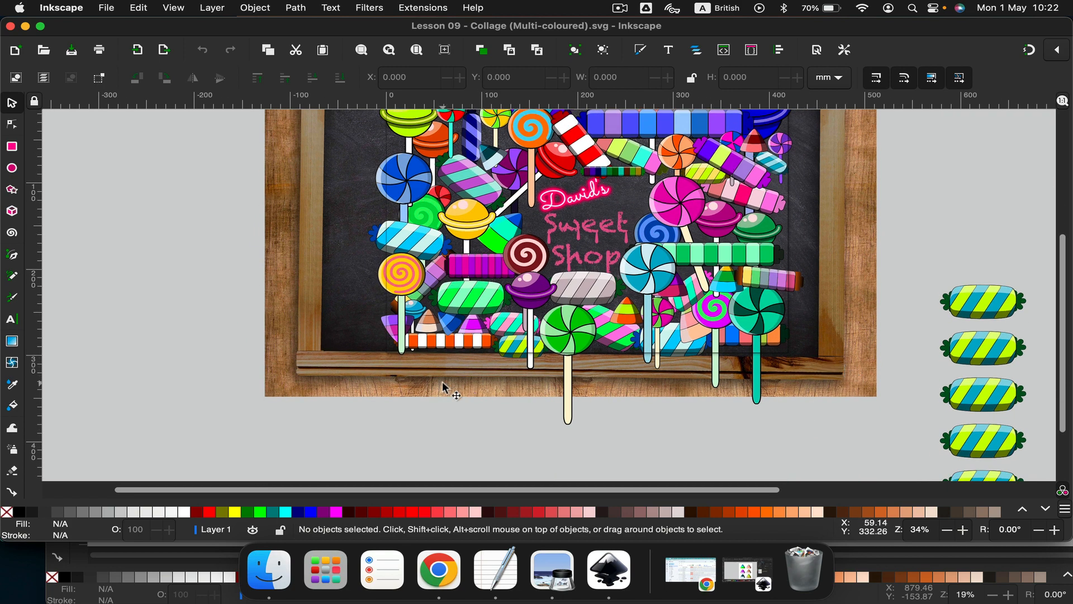
{"action": "scroll", "coordinate": [400, 350], "scroll_direction": "up", "scroll_amount": 3, "text": "ctrl"}
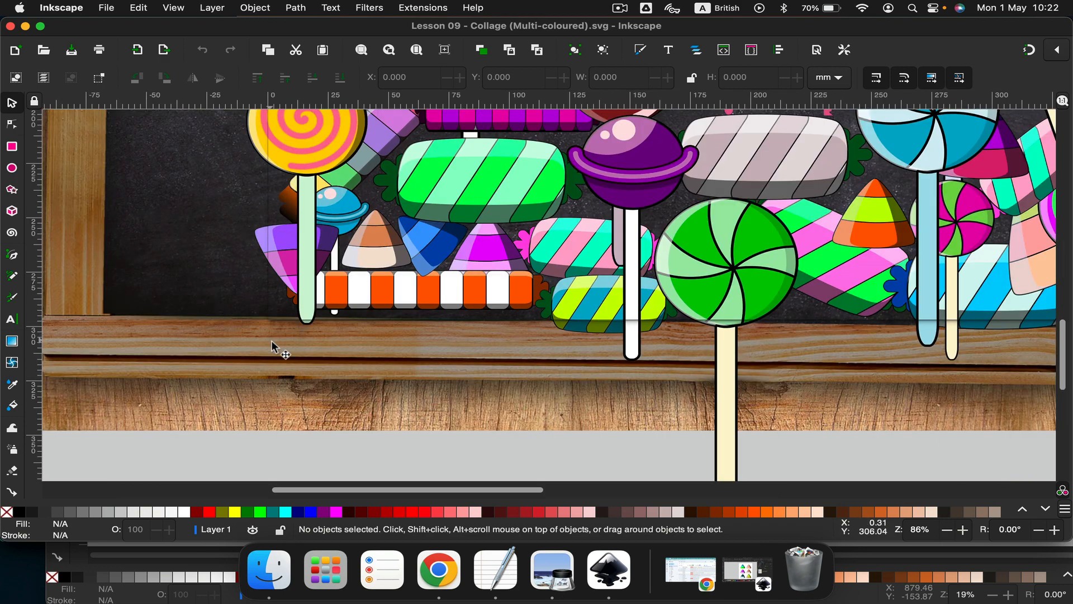
{"action": "scroll", "coordinate": [273, 342], "scroll_direction": "down", "scroll_amount": 3, "text": "ctrl"}
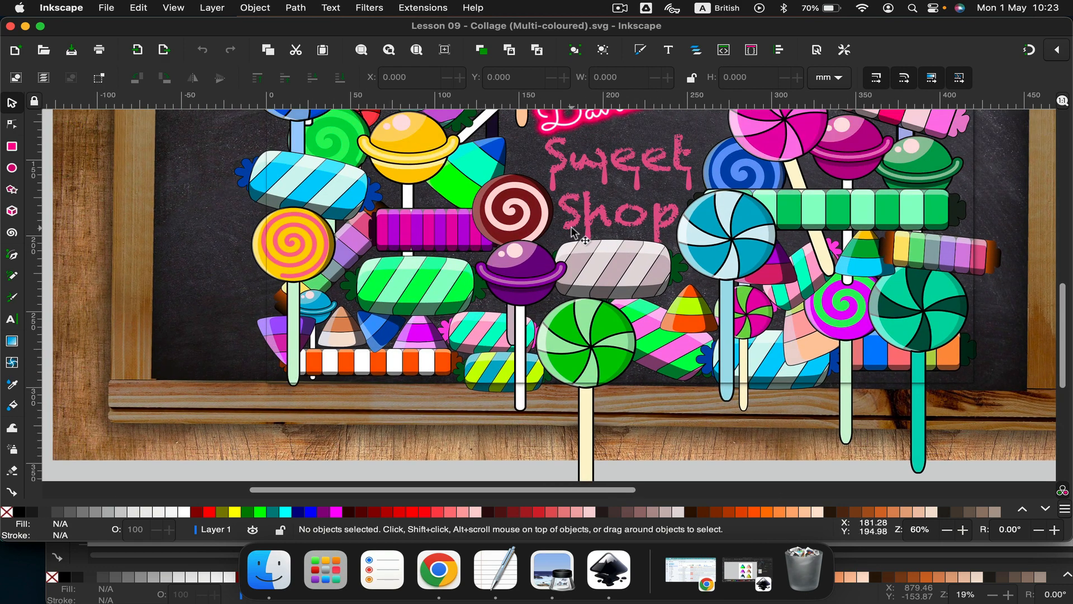
{"action": "scroll", "coordinate": [371, 294], "scroll_direction": "up", "scroll_amount": 5}
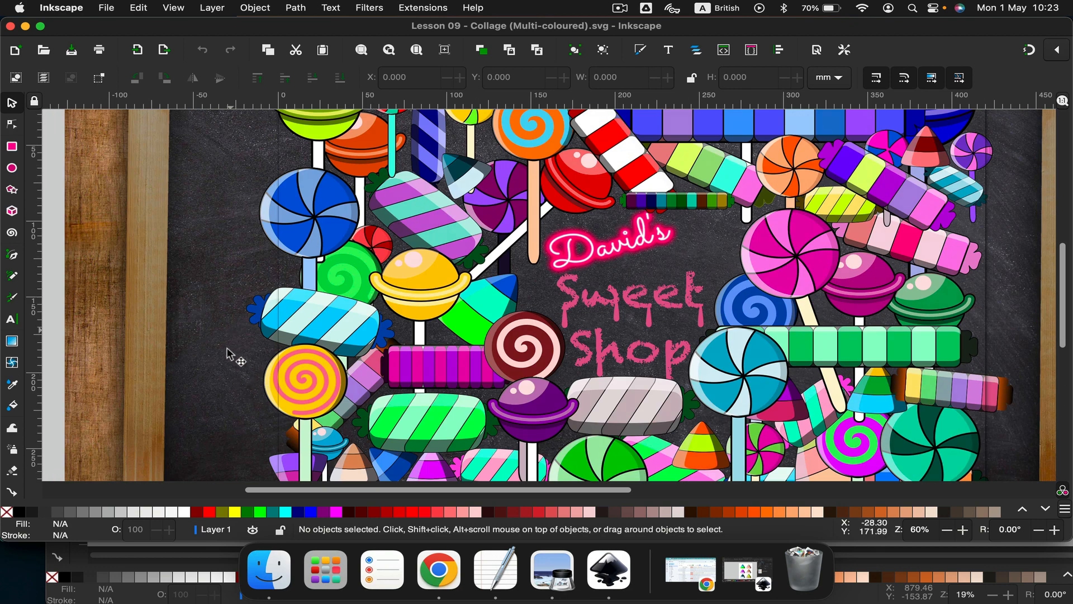
Step: View Lesson 09 - Collage (Multi-coloured).pdf from the Portfolio of Work folder in Preview, close it and return to the Inkscape collage
{"action": "left_click", "coordinate": [270, 548]}
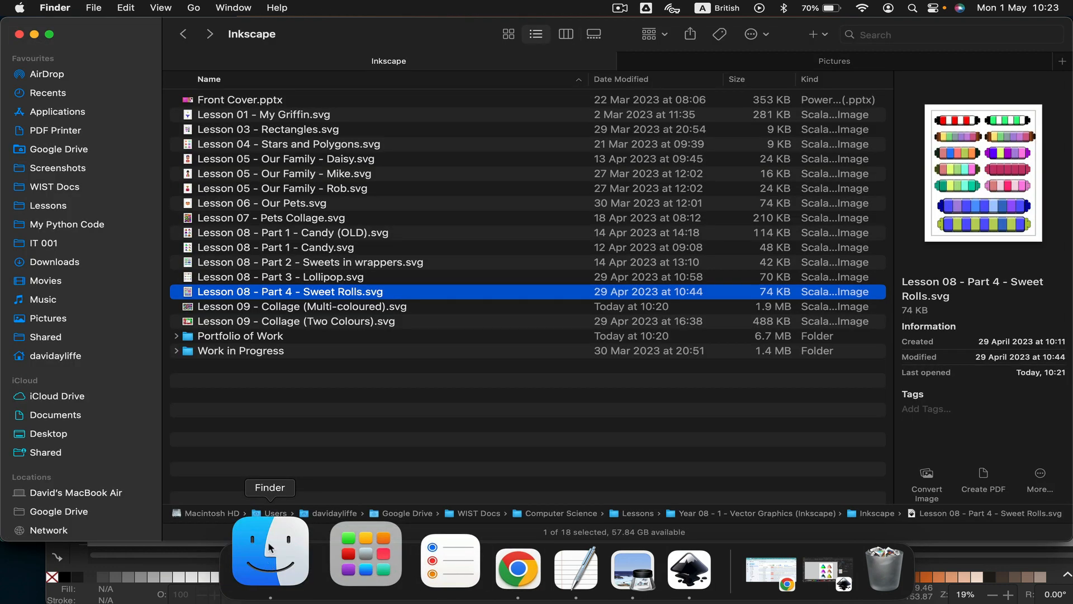
{"action": "double_click", "coordinate": [281, 338]}
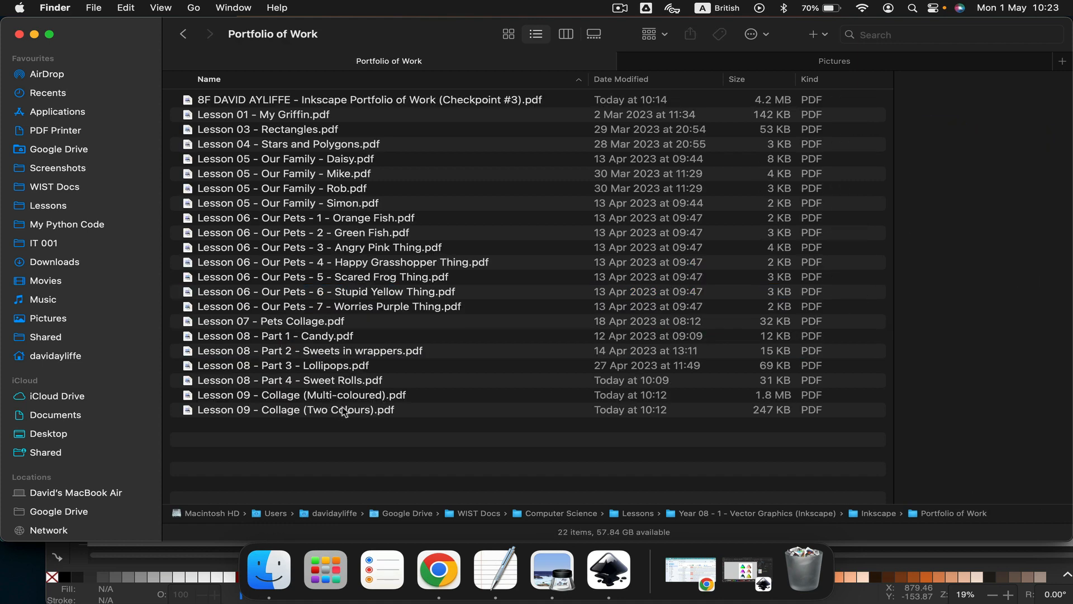
{"action": "double_click", "coordinate": [376, 396]}
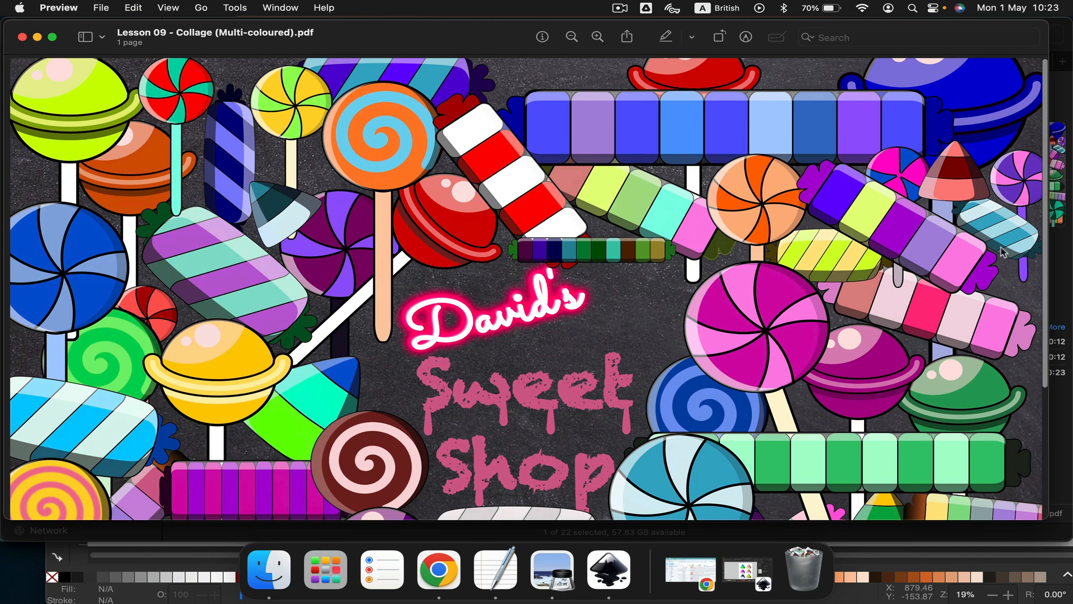
{"action": "left_click_drag", "start_coordinate": [1045, 520], "coordinate": [1070, 541]}
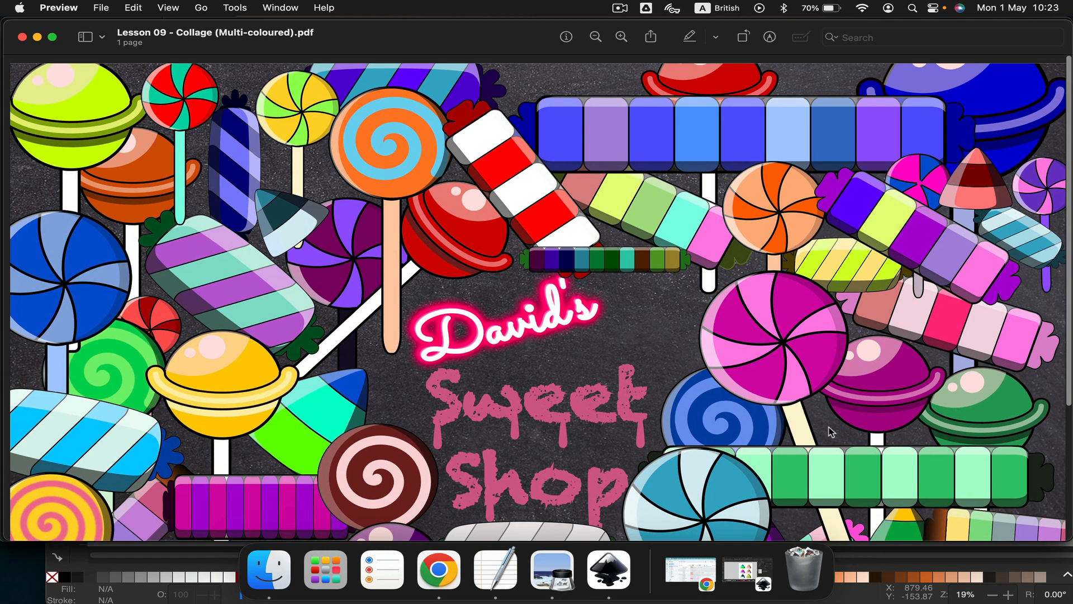
{"action": "scroll", "coordinate": [832, 433], "scroll_direction": "down", "scroll_amount": 3}
{"action": "scroll", "coordinate": [832, 432], "scroll_direction": "down", "scroll_amount": 3}
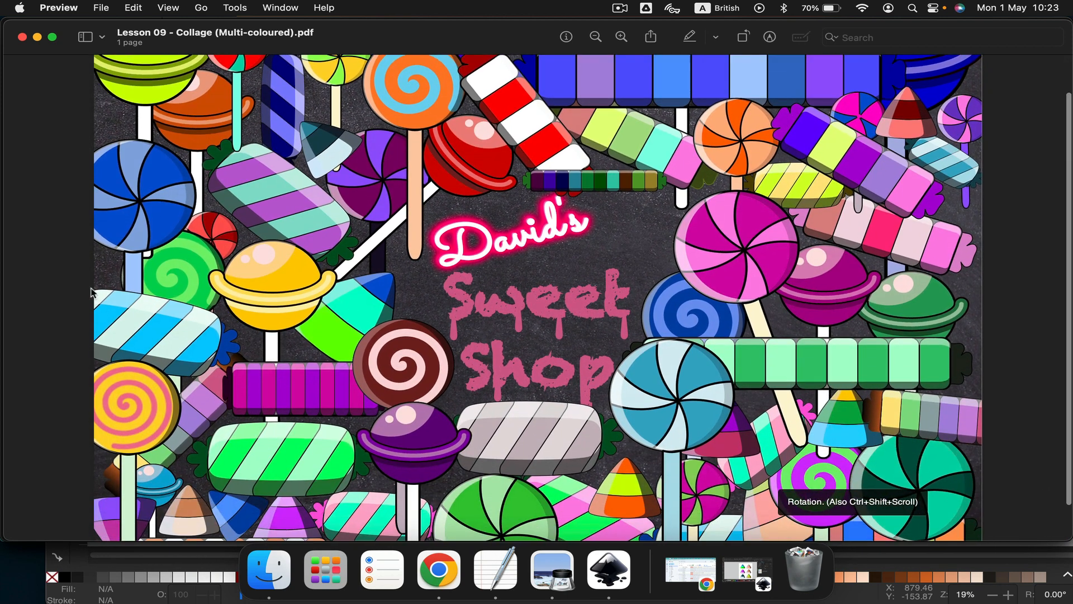
{"action": "scroll", "coordinate": [138, 408], "scroll_direction": "down", "scroll_amount": 3}
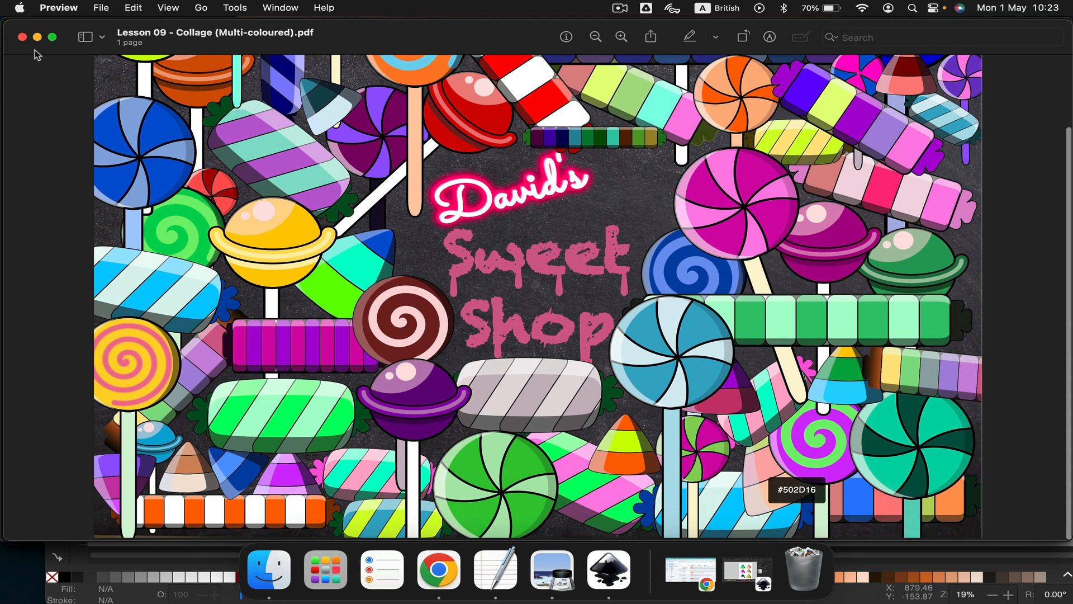
{"action": "left_click", "coordinate": [23, 37]}
{"action": "left_click", "coordinate": [598, 567]}
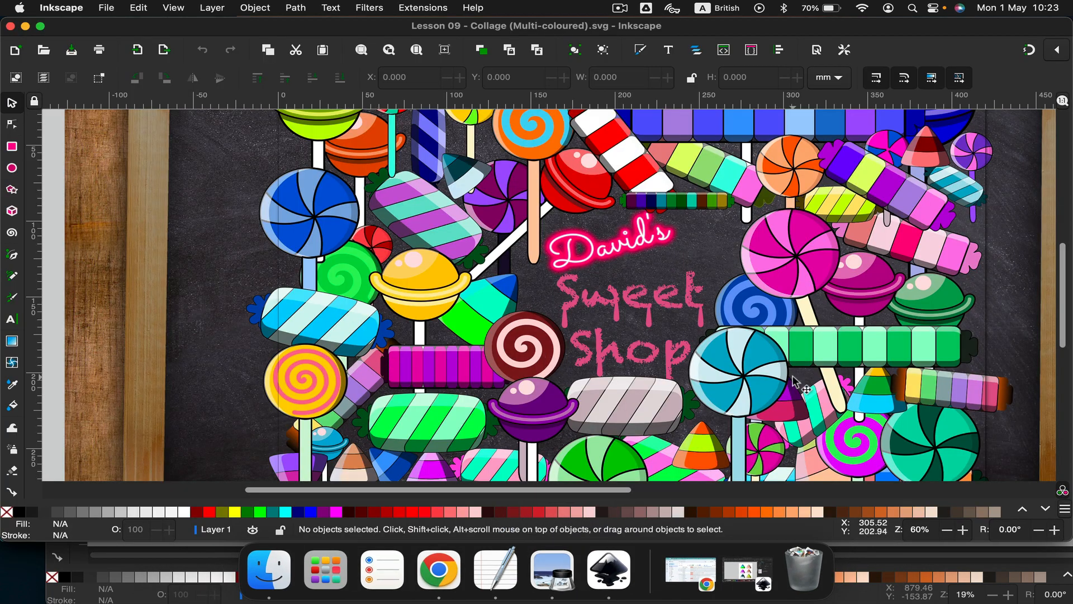
Step: Examine how the lollipops, sweet rolls and candies are layered beside and below the Sweet Shop lettering
{"action": "scroll", "coordinate": [827, 241], "scroll_direction": "up", "scroll_amount": 3}
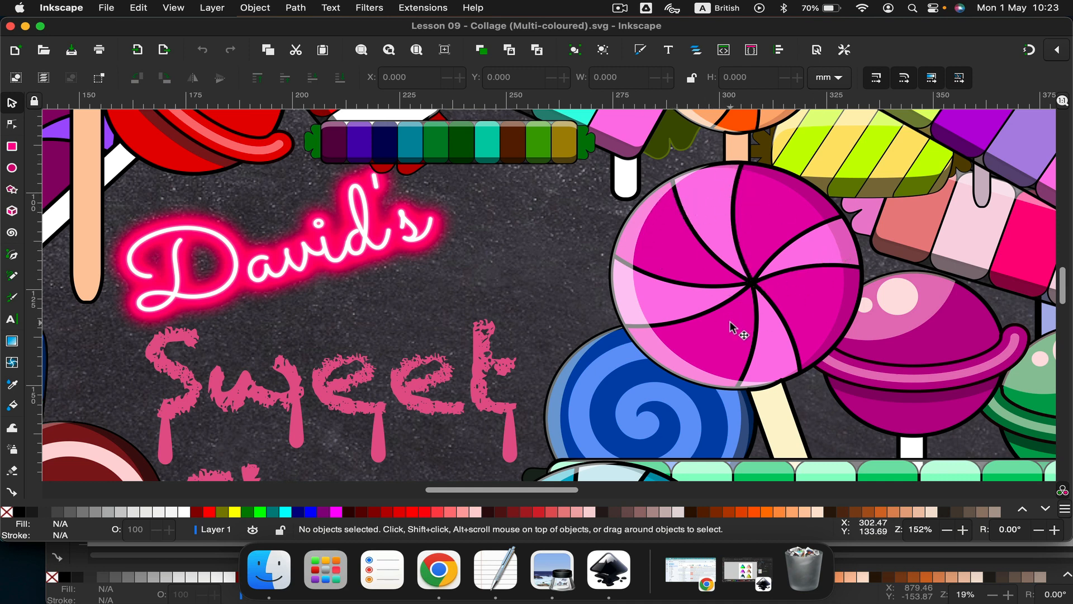
{"action": "scroll", "coordinate": [729, 316], "scroll_direction": "down", "scroll_amount": 5}
{"action": "scroll", "coordinate": [728, 316], "scroll_direction": "right", "scroll_amount": 6}
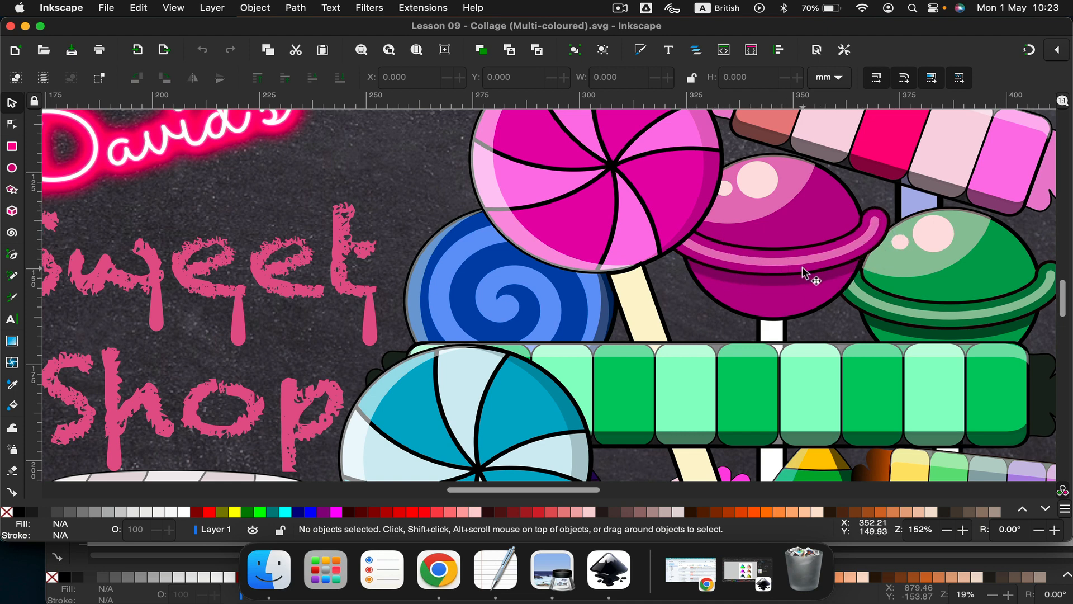
{"action": "scroll", "coordinate": [743, 294], "scroll_direction": "down", "scroll_amount": 3}
{"action": "scroll", "coordinate": [742, 294], "scroll_direction": "left", "scroll_amount": 1}
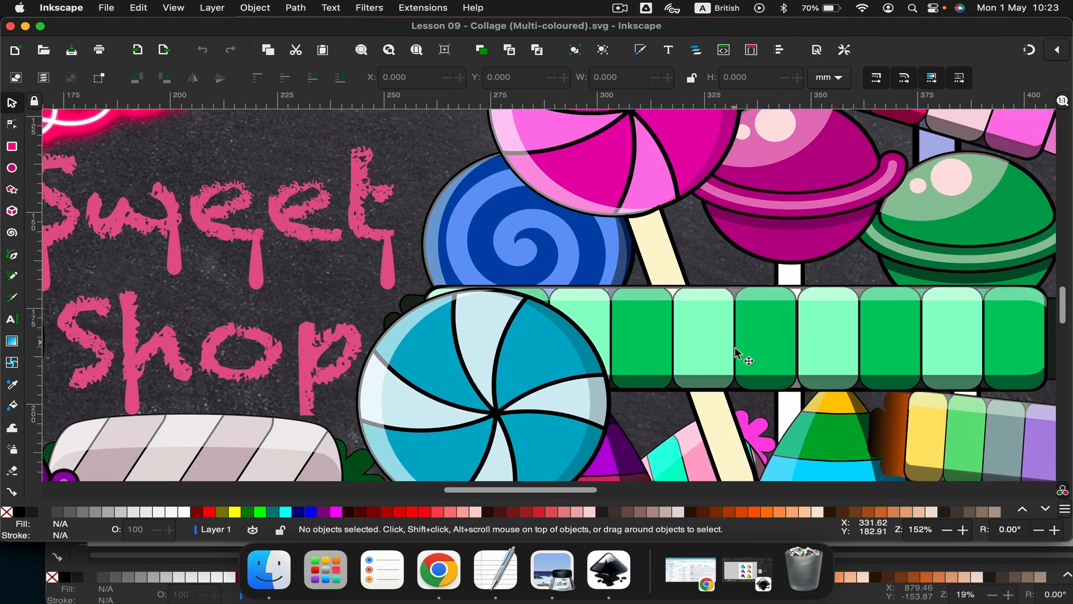
{"action": "scroll", "coordinate": [805, 352], "scroll_direction": "down", "scroll_amount": 6}
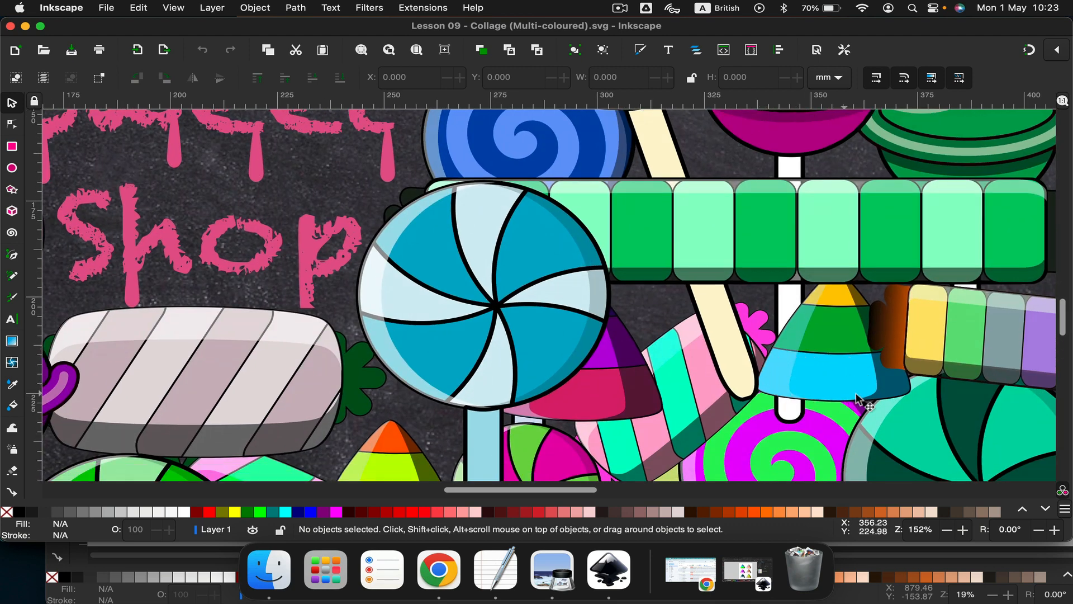
{"action": "scroll", "coordinate": [797, 330], "scroll_direction": "down", "scroll_amount": 6}
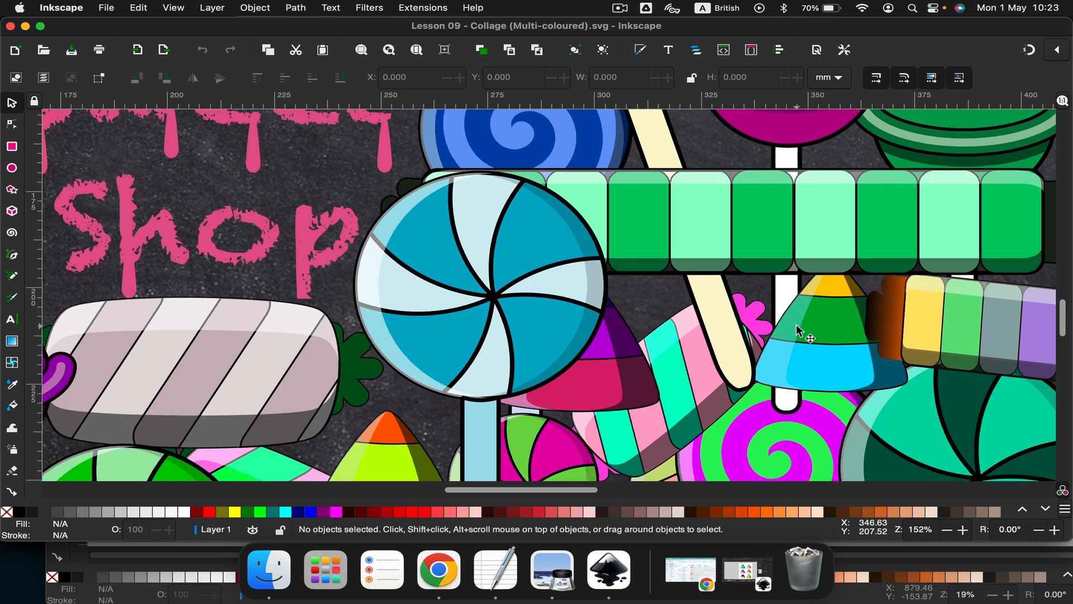
{"action": "scroll", "coordinate": [796, 324], "scroll_direction": "left", "scroll_amount": 2}
{"action": "scroll", "coordinate": [796, 324], "scroll_direction": "down", "scroll_amount": 1}
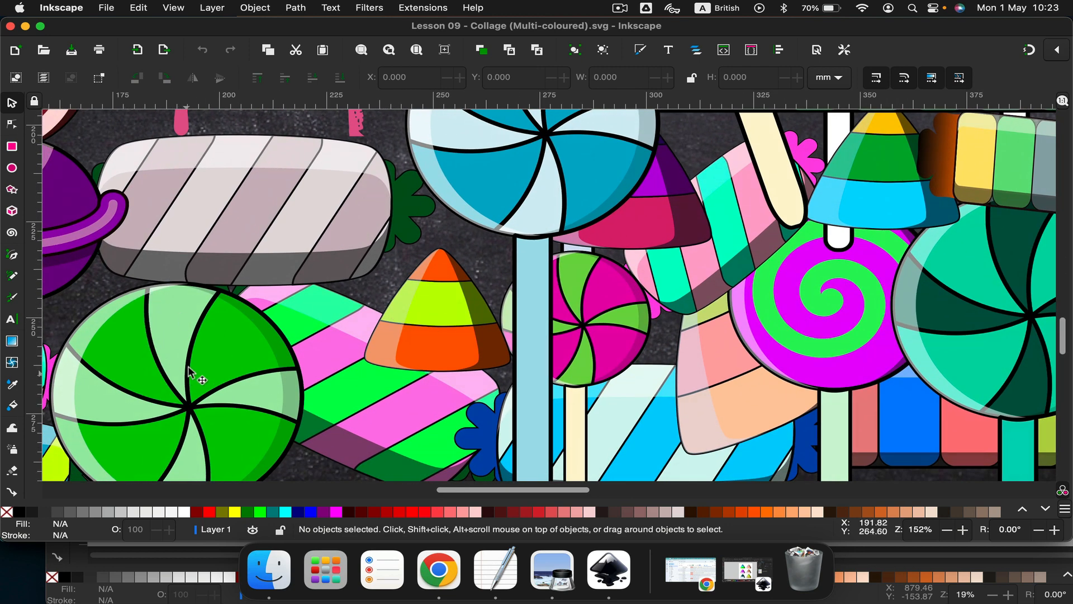
Step: Examine the layered sweets around the collage's lower edge and left side, and close the reference collage
{"action": "scroll", "coordinate": [190, 374], "scroll_direction": "left", "scroll_amount": 8}
{"action": "scroll", "coordinate": [190, 374], "scroll_direction": "down", "scroll_amount": 2}
{"action": "scroll", "coordinate": [189, 372], "scroll_direction": "down", "scroll_amount": 5}
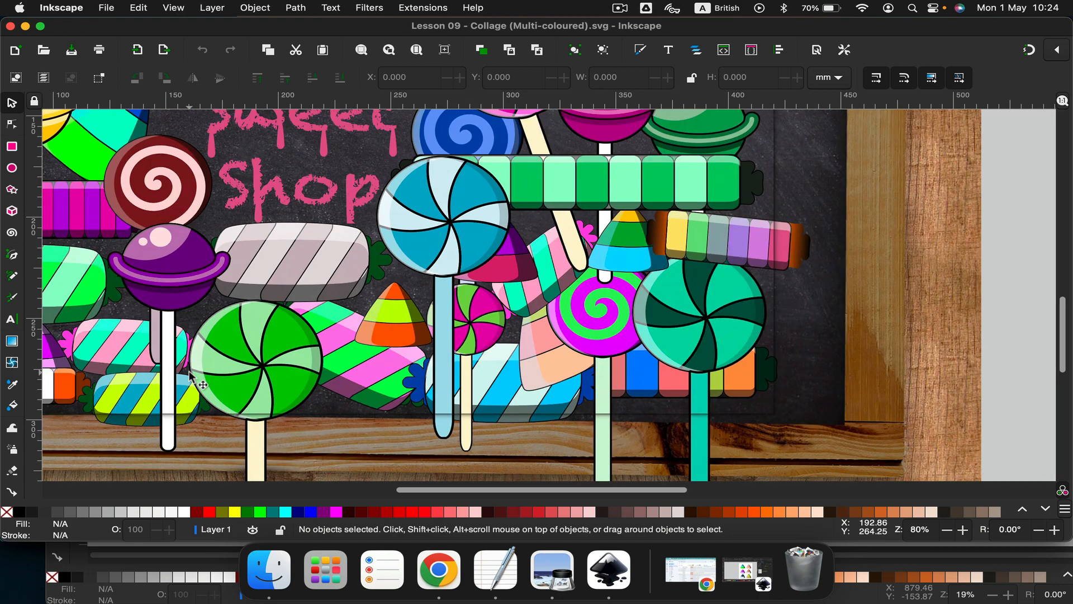
{"action": "scroll", "coordinate": [223, 329], "scroll_direction": "up", "scroll_amount": 3}
{"action": "scroll", "coordinate": [223, 330], "scroll_direction": "left", "scroll_amount": 5}
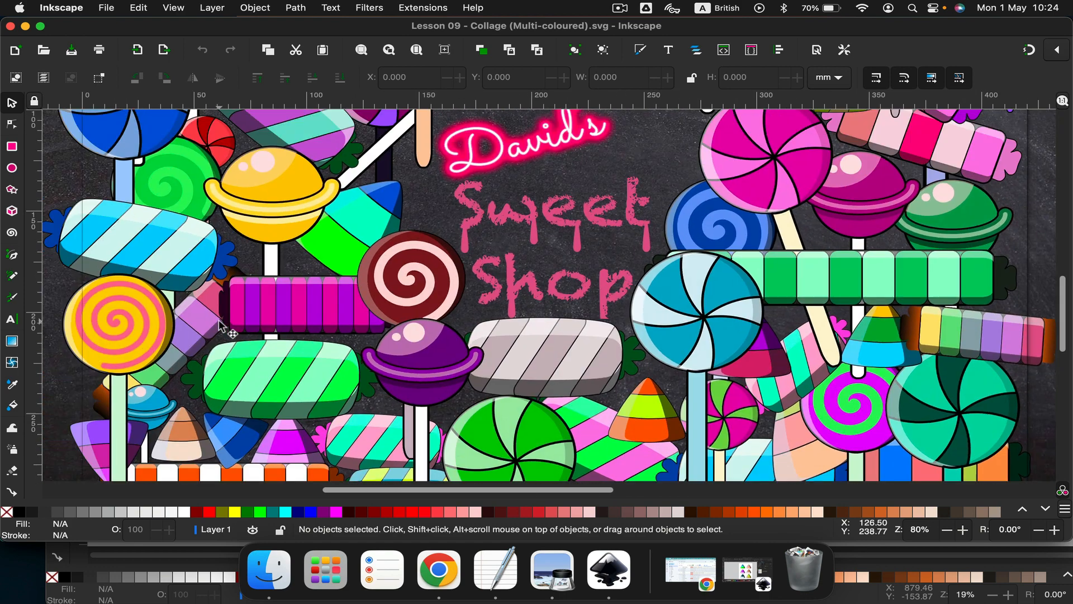
{"action": "scroll", "coordinate": [222, 327], "scroll_direction": "up", "scroll_amount": 3}
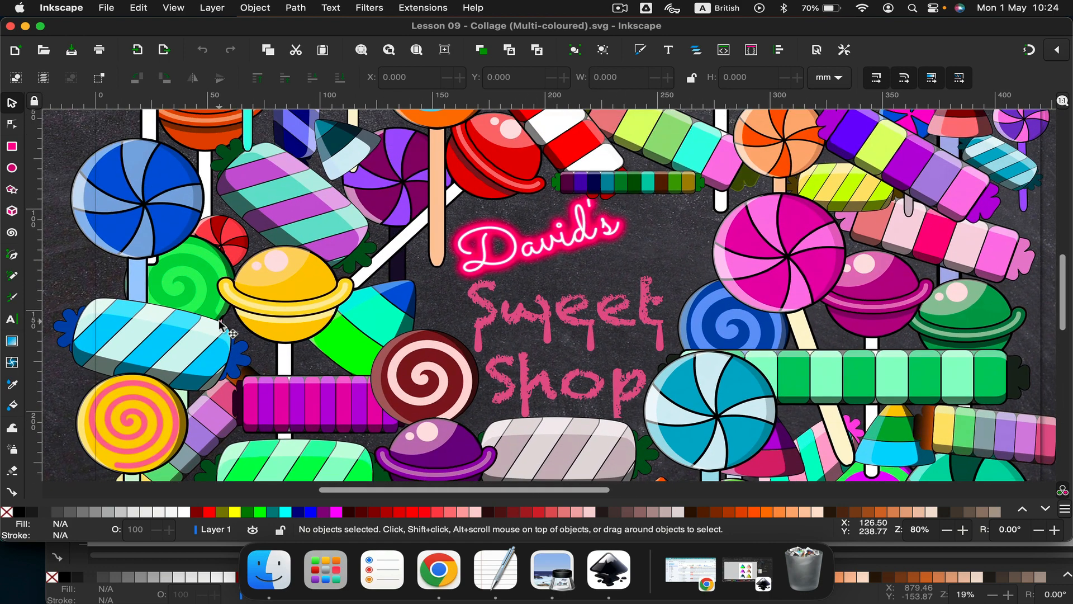
{"action": "scroll", "coordinate": [221, 325], "scroll_direction": "up", "scroll_amount": 2}
{"action": "scroll", "coordinate": [221, 326], "scroll_direction": "left", "scroll_amount": 1}
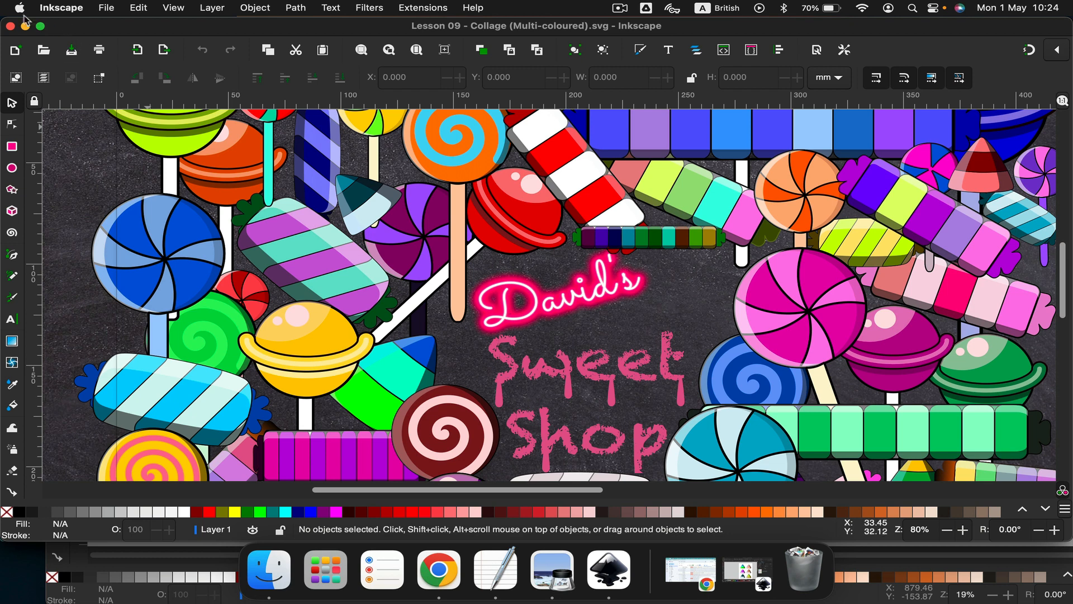
{"action": "left_click", "coordinate": [11, 27]}
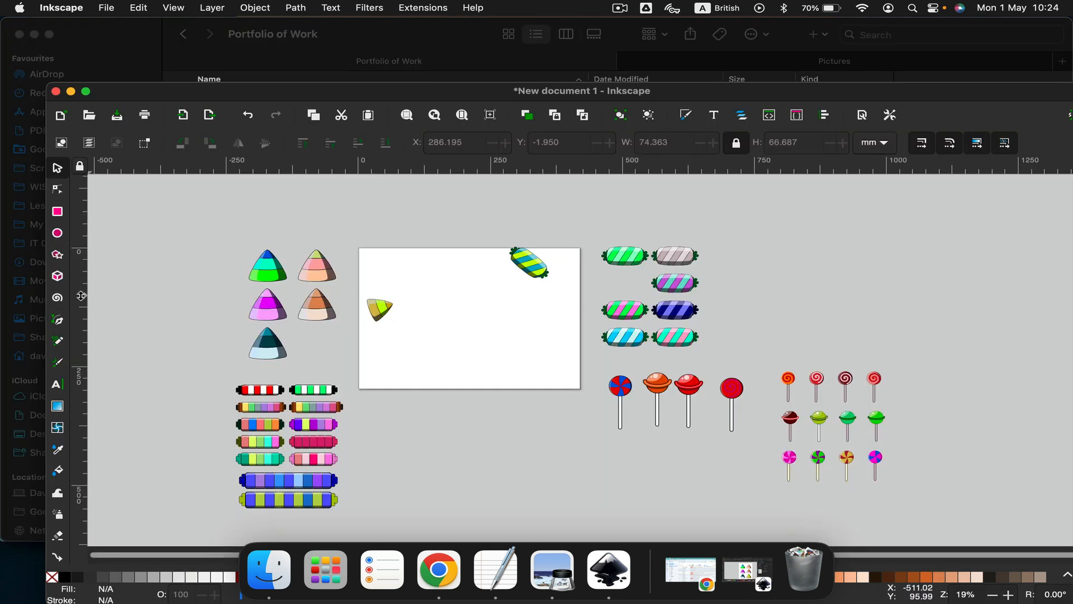
Step: Add the shop owner's first name in possessive form as 56 pt bold Sacramento text on the lower part of the page
{"action": "left_click", "coordinate": [57, 385]}
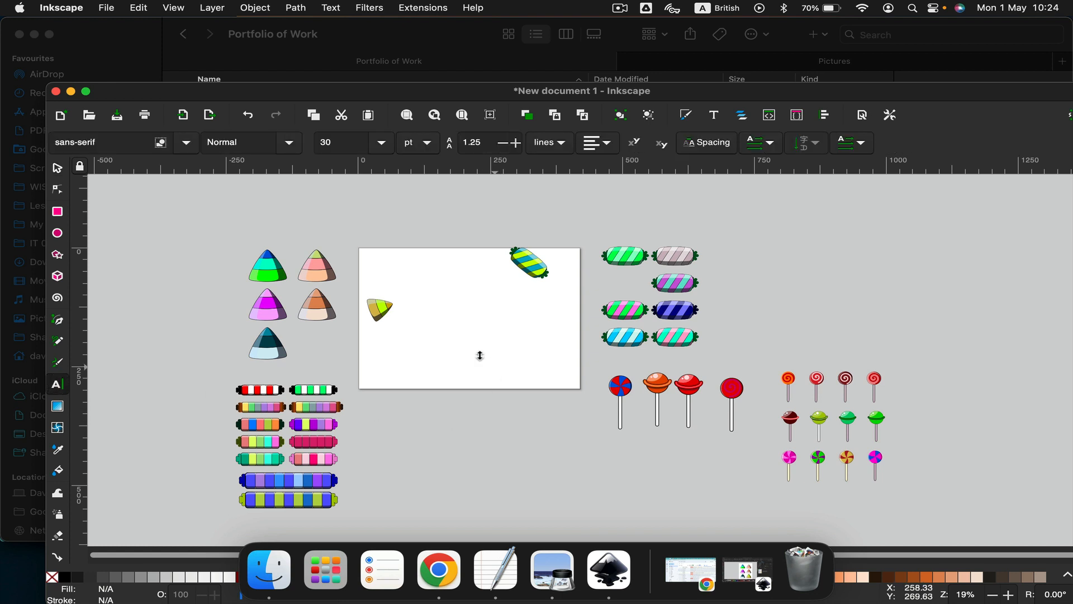
{"action": "type", "text": "David's"}
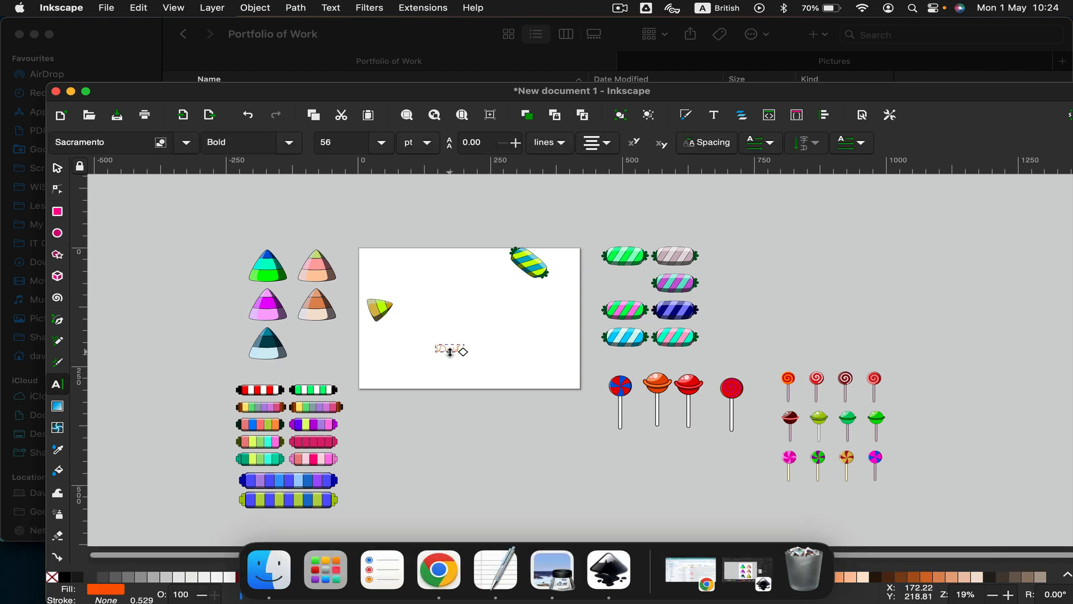
{"action": "key", "text": "Return"}
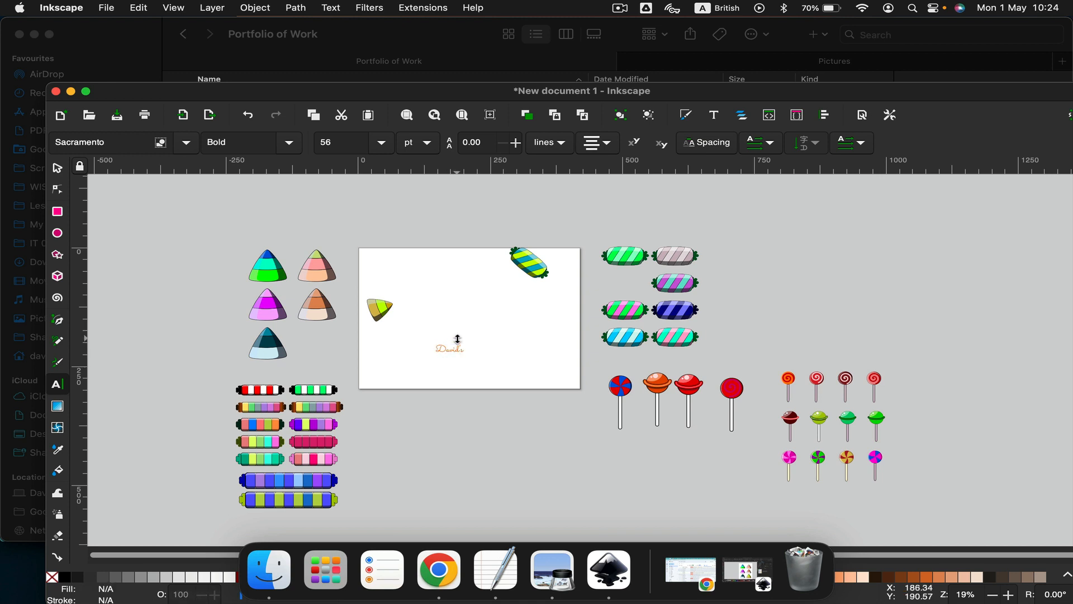
{"action": "left_click", "coordinate": [439, 332]}
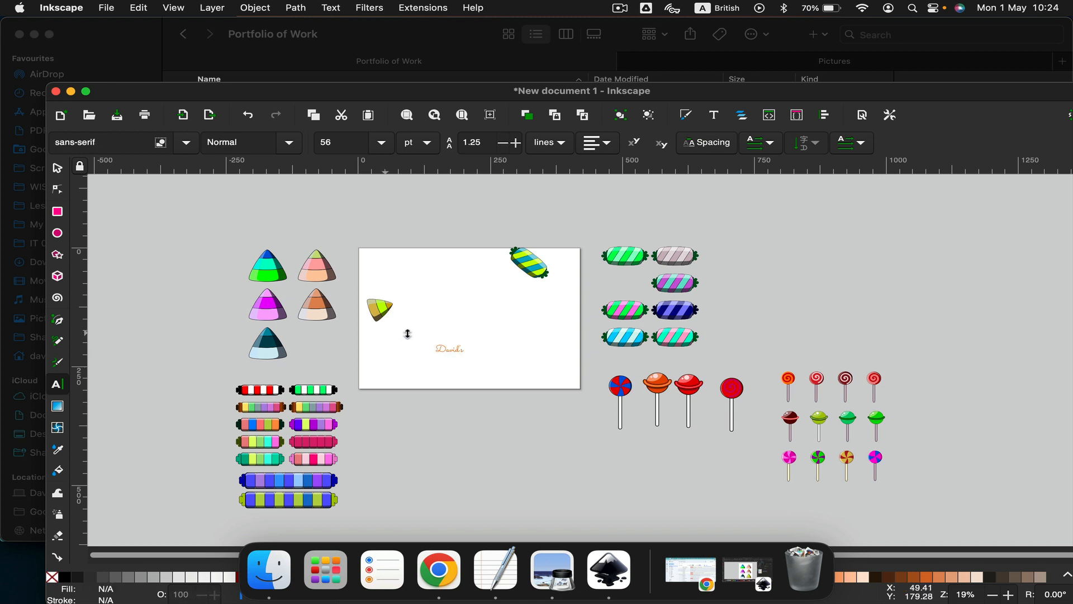
{"action": "left_click", "coordinate": [58, 172]}
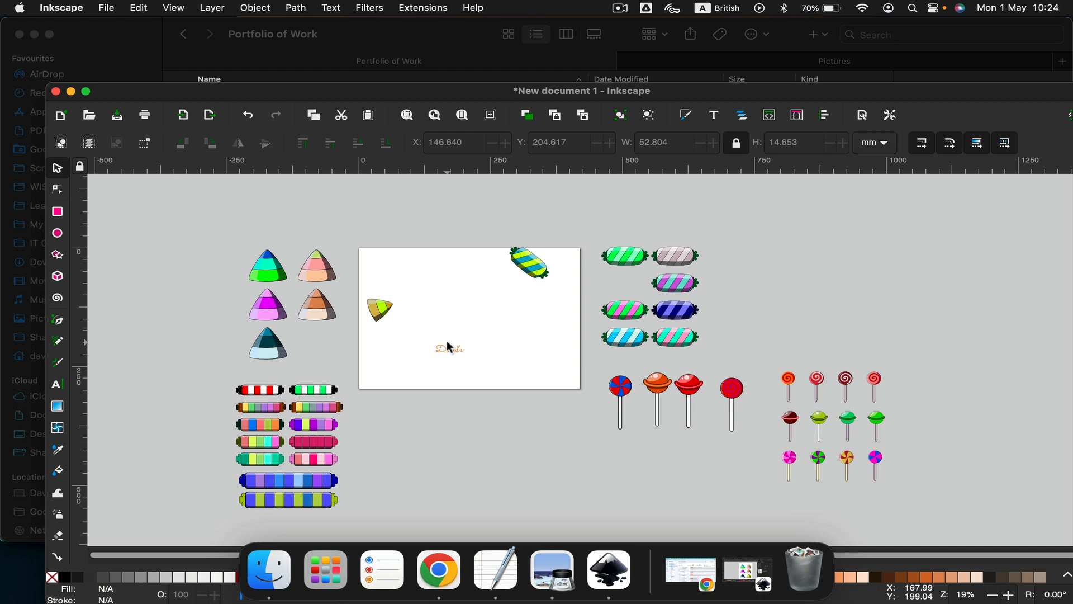
Step: Enlarge the new collage document's window to fill the screen
{"action": "scroll", "coordinate": [396, 347], "scroll_direction": "left", "scroll_amount": 5}
{"action": "scroll", "coordinate": [396, 347], "scroll_direction": "left", "scroll_amount": 3}
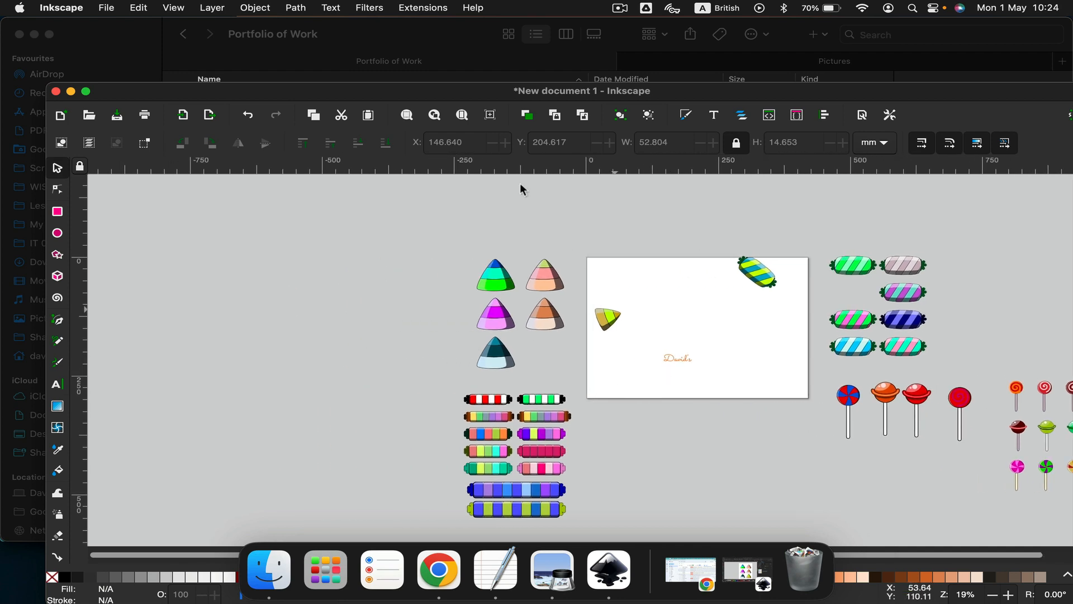
{"action": "double_click", "coordinate": [478, 92]}
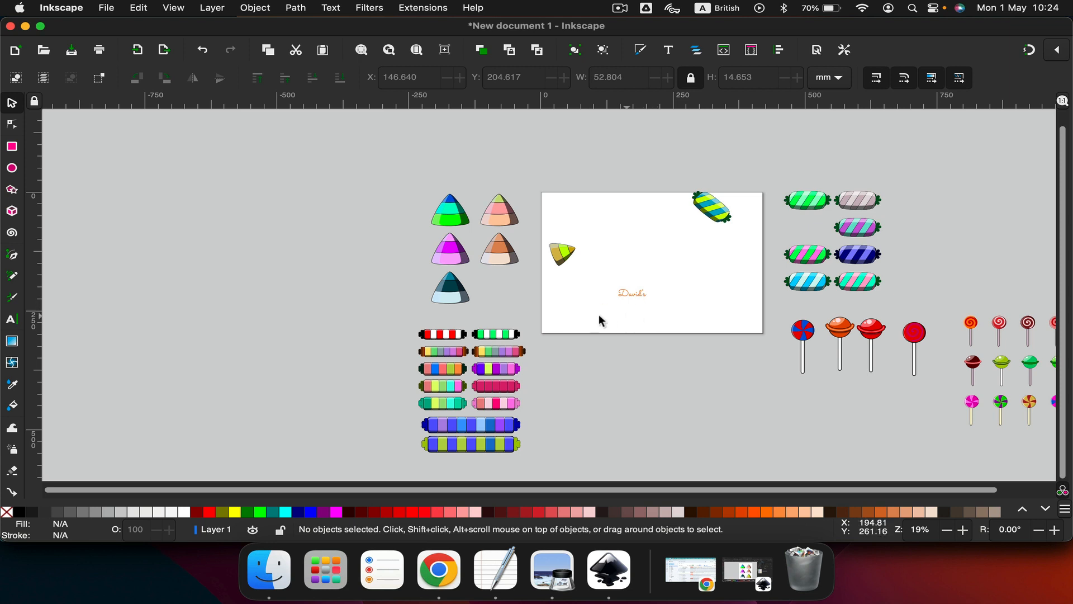
Step: Save the new document in the Pictures folder as "Lesson 09 - Collage (Multi-coloured) 2.svg"
{"action": "scroll", "coordinate": [597, 314], "scroll_direction": "up", "scroll_amount": 1}
{"action": "scroll", "coordinate": [597, 314], "scroll_direction": "right", "scroll_amount": 1}
{"action": "key", "text": "super+s"}
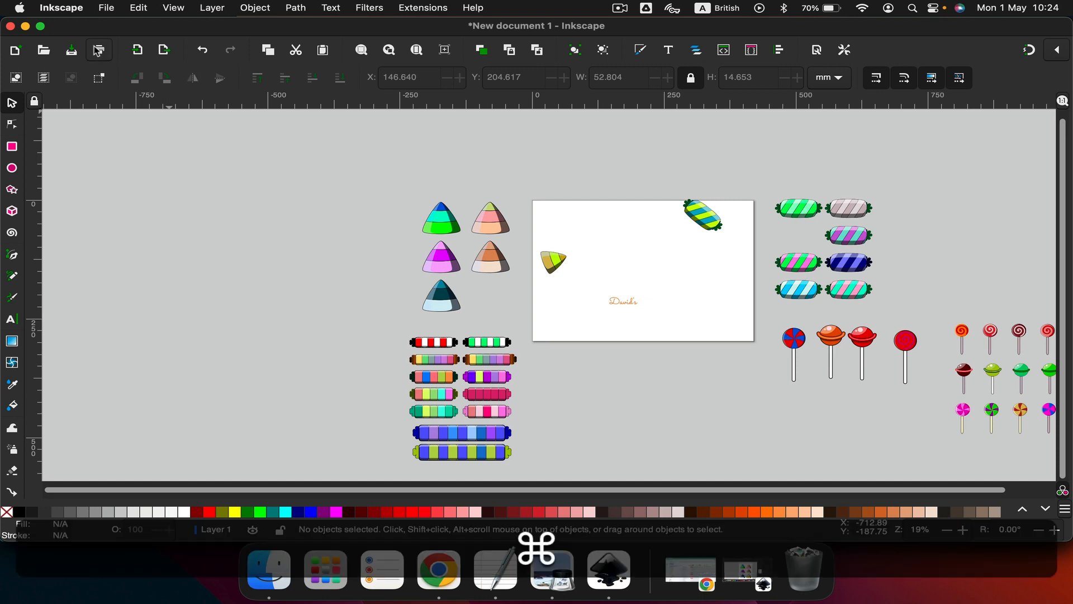
{"action": "type", "text": "p"}
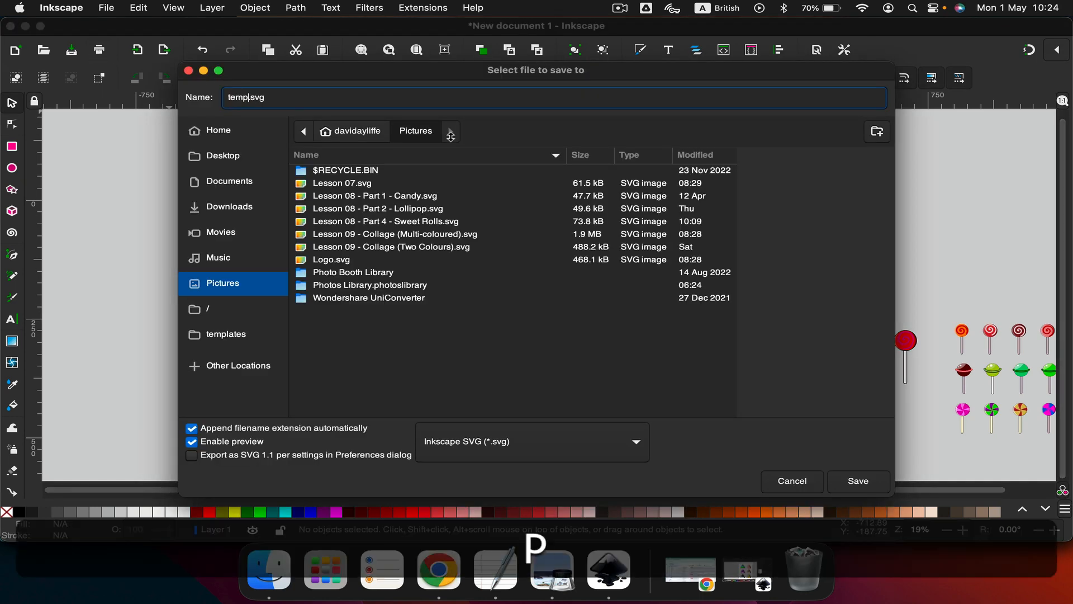
{"action": "key", "text": "BackSpace"}
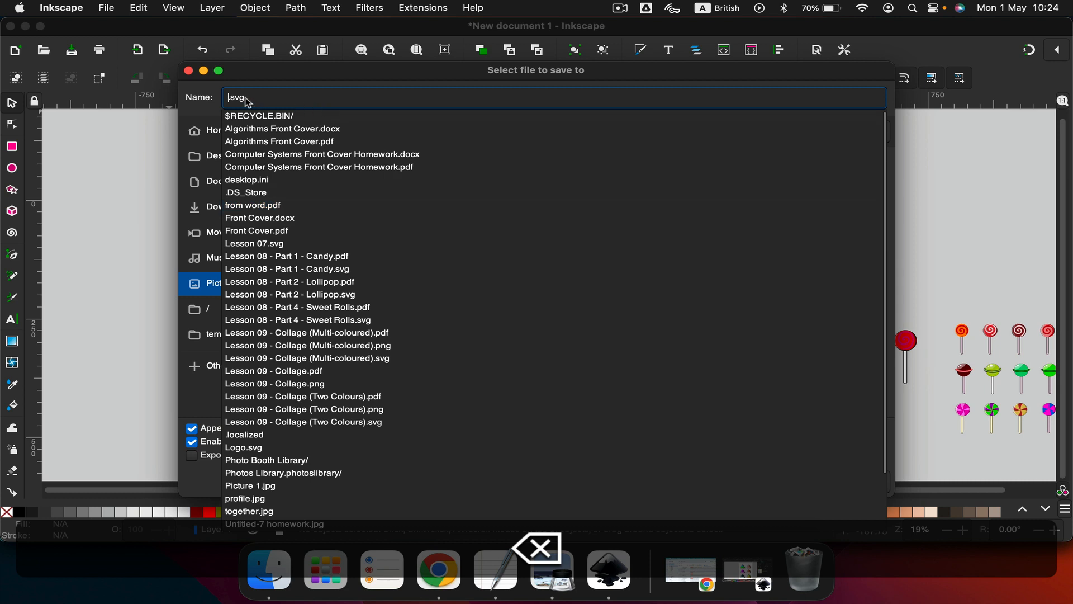
{"action": "key", "text": "Escape"}
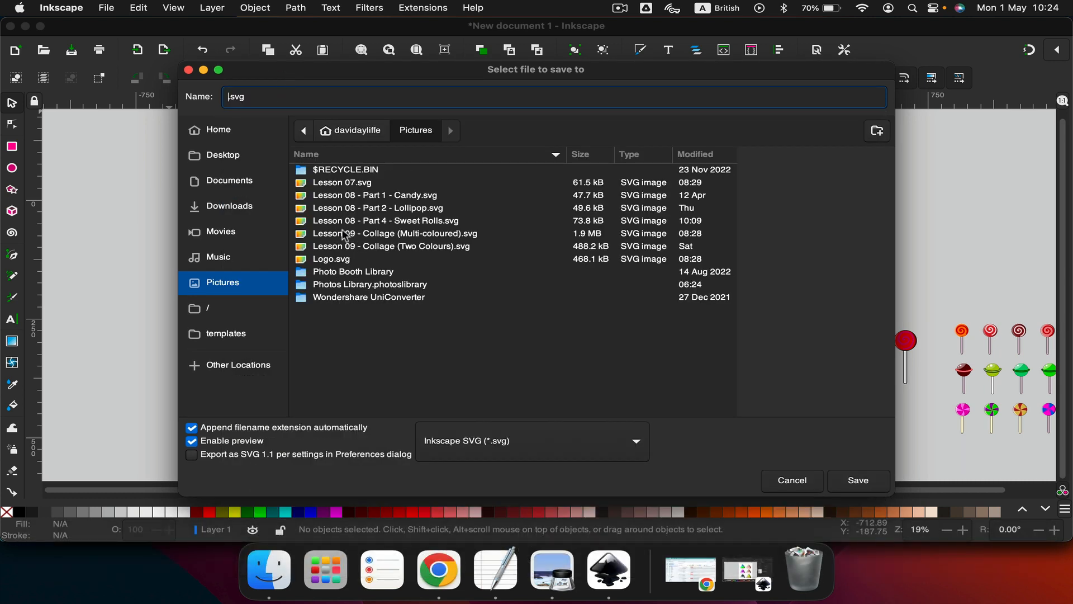
{"action": "left_click", "coordinate": [368, 235]}
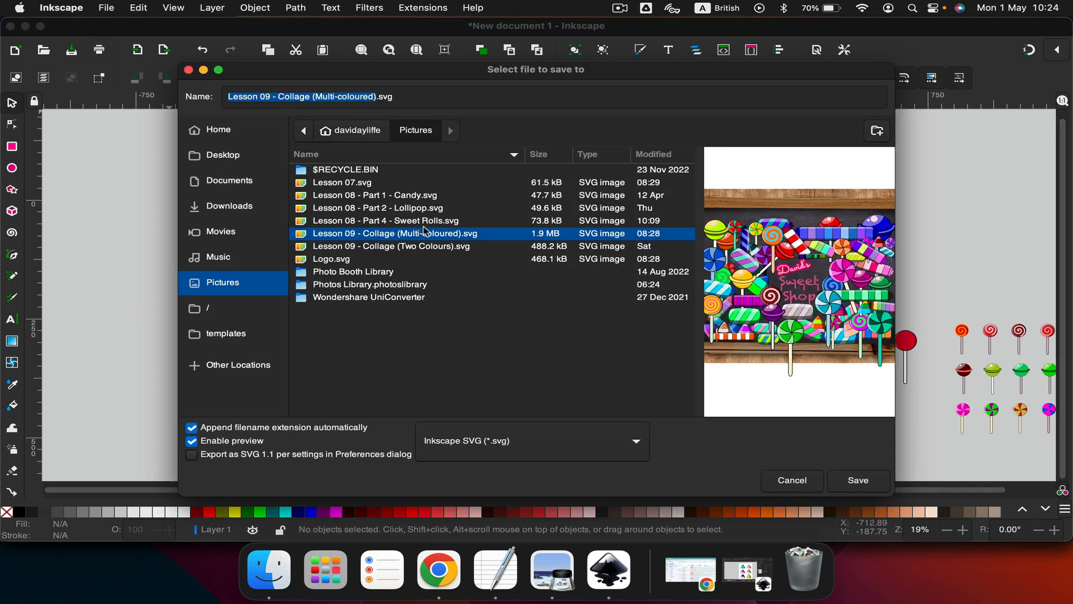
{"action": "key", "text": "Right"}
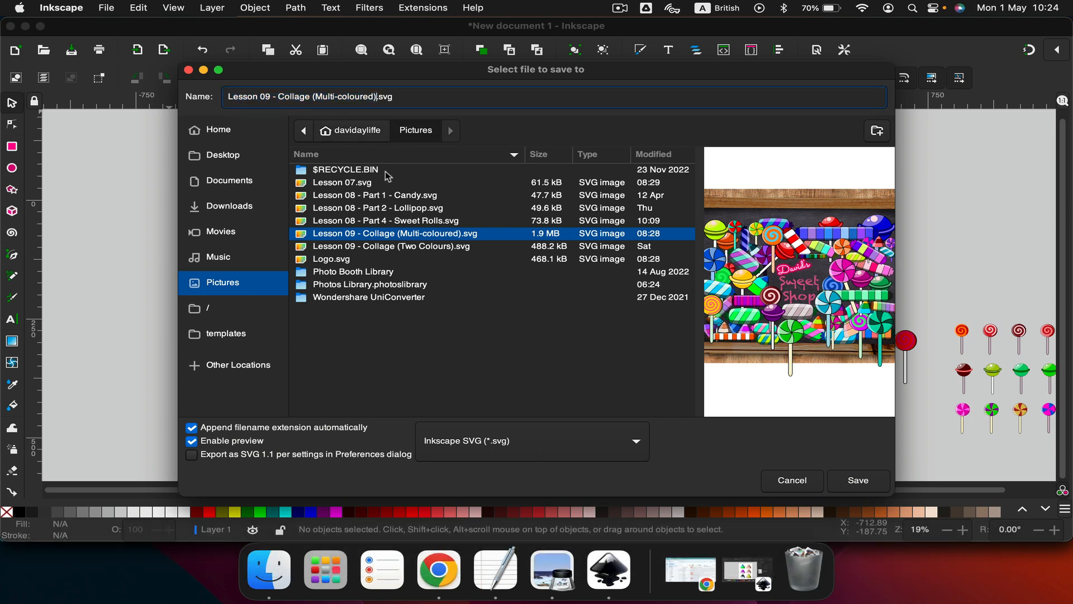
{"action": "type", "text": "2"}
{"action": "key", "text": "Return"}
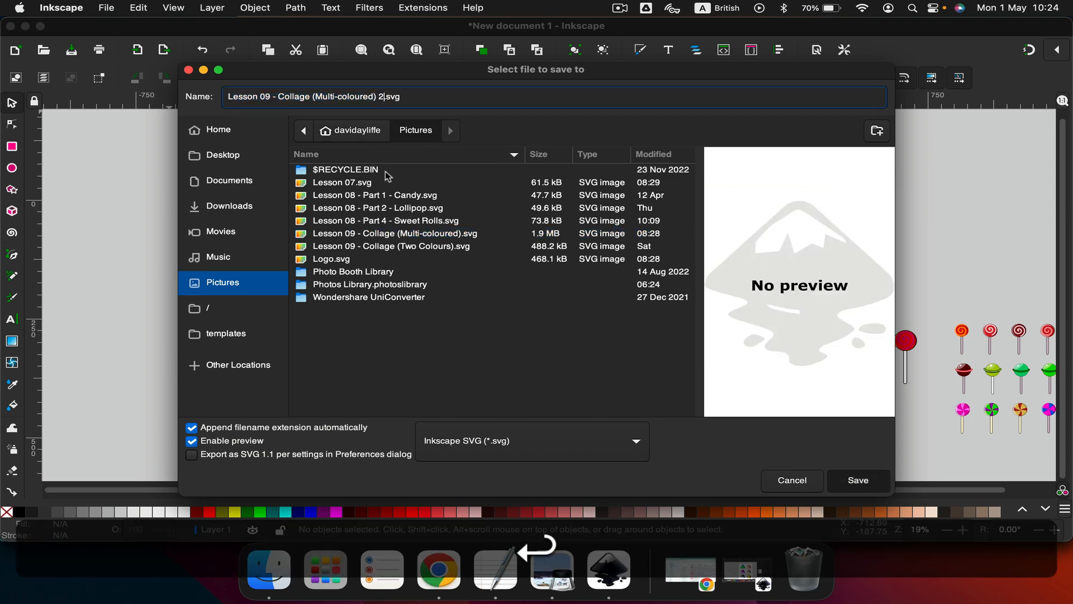
Step: Fill the shop owner's name lettering on the page with white
{"action": "scroll", "coordinate": [664, 306], "scroll_direction": "up", "scroll_amount": 3}
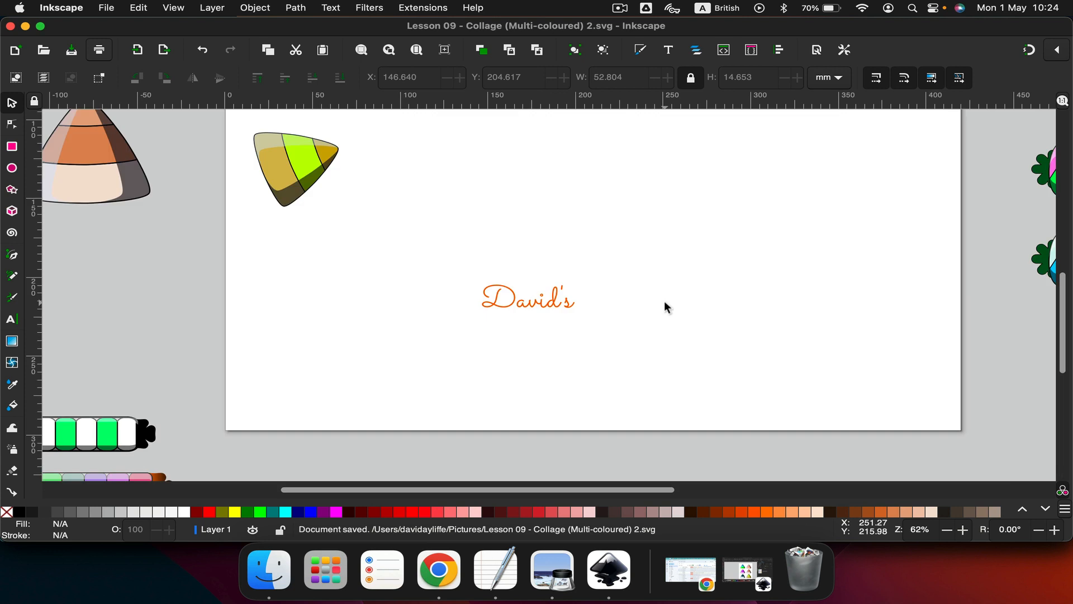
{"action": "scroll", "coordinate": [664, 305], "scroll_direction": "up", "scroll_amount": 3}
{"action": "left_click", "coordinate": [281, 304]}
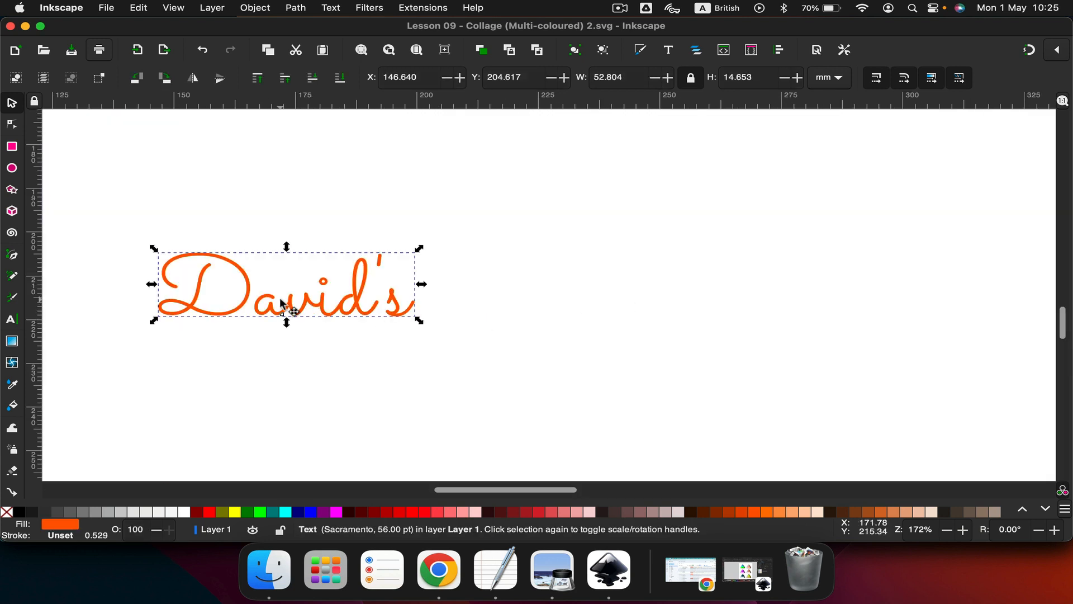
{"action": "left_click", "coordinate": [288, 295]}
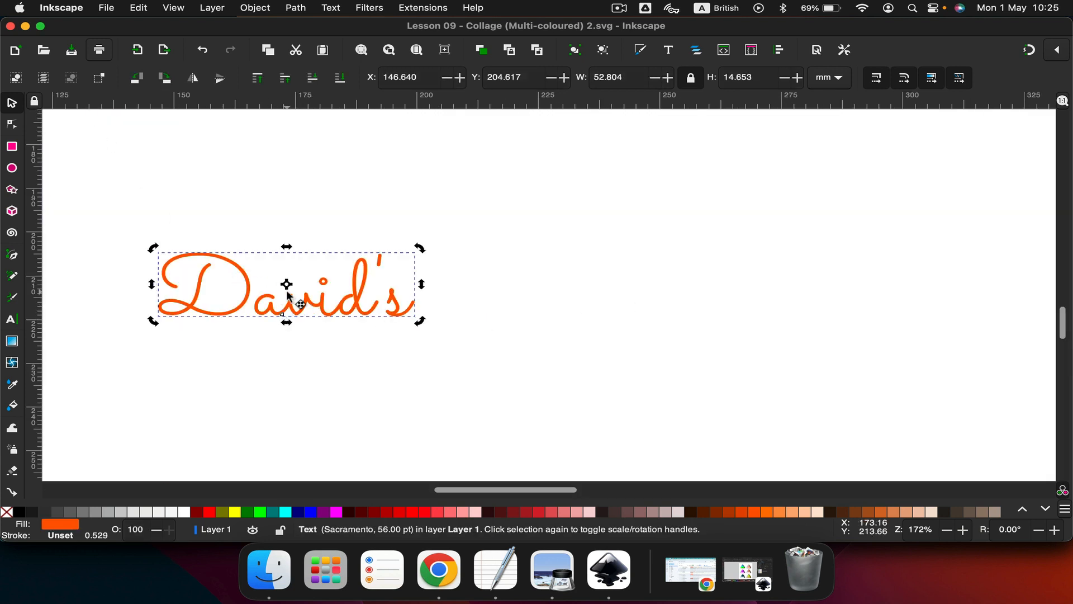
{"action": "left_click", "coordinate": [288, 295]}
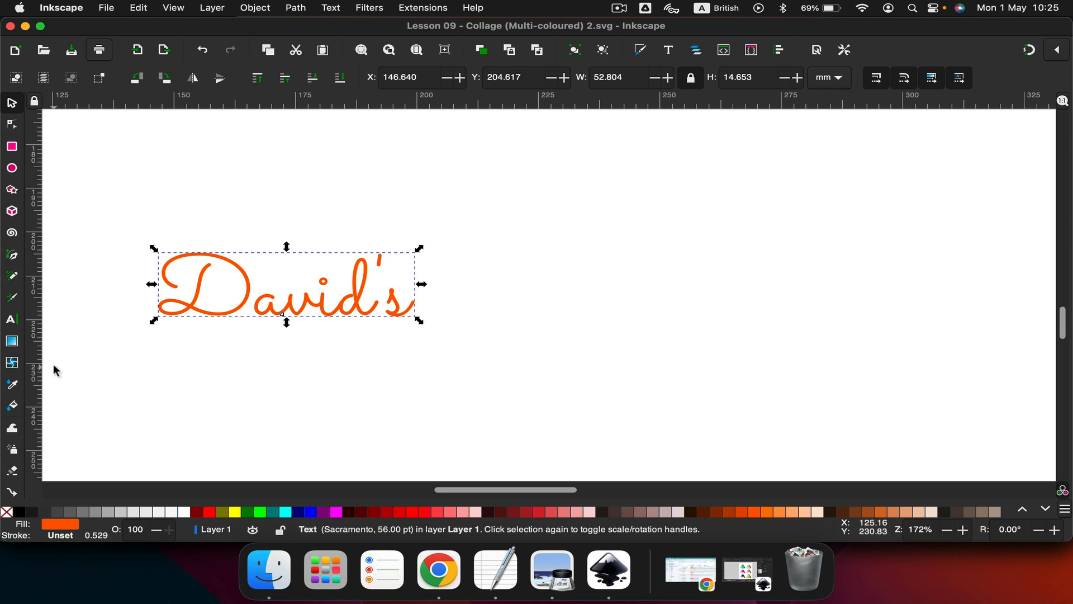
{"action": "left_click", "coordinate": [16, 320]}
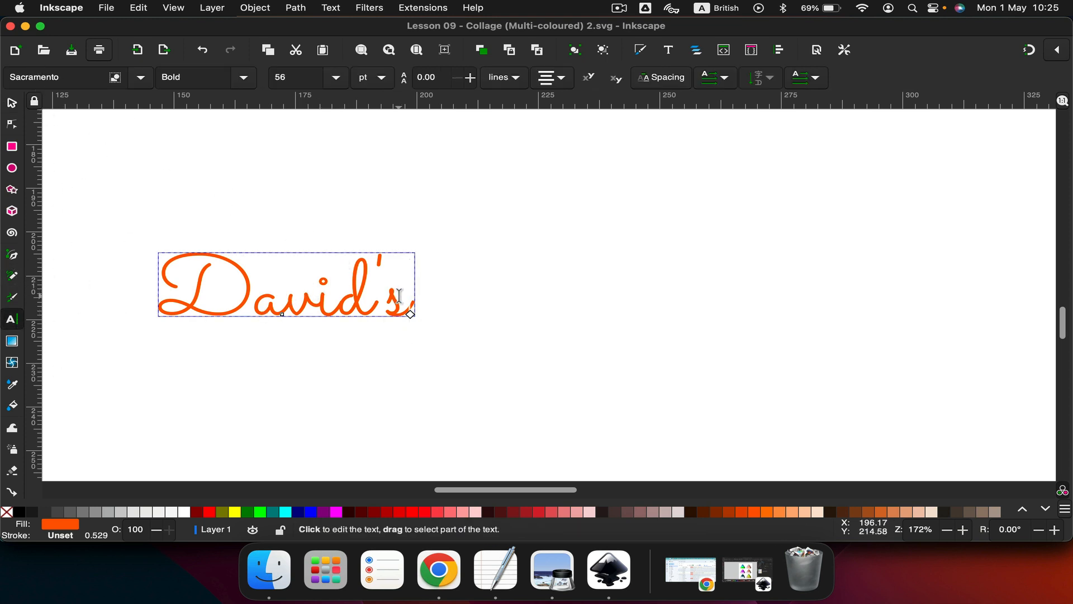
{"action": "left_click_drag", "start_coordinate": [412, 304], "coordinate": [168, 289]}
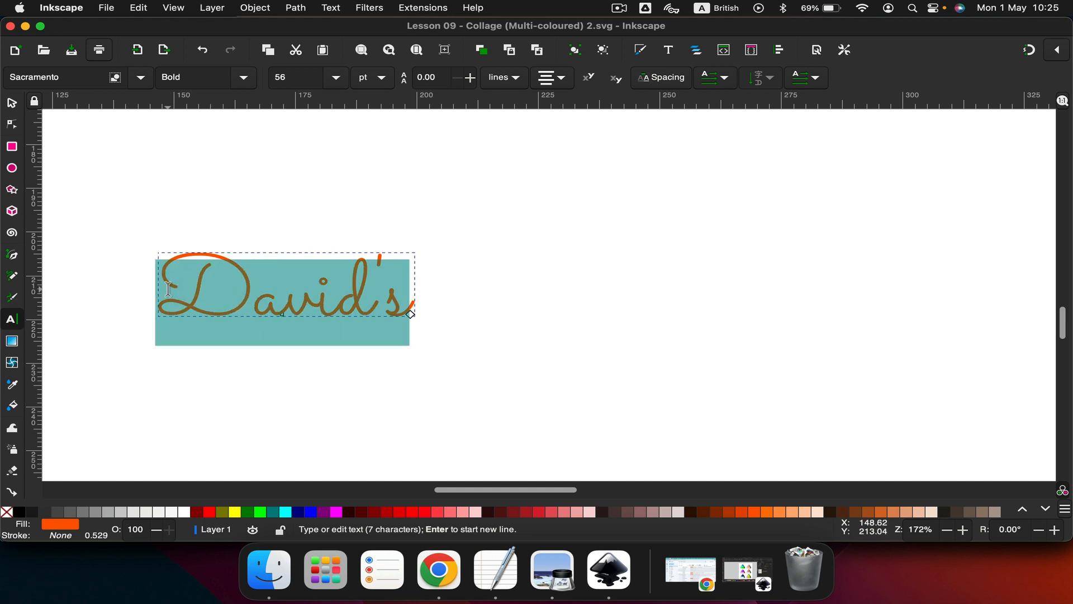
{"action": "left_click", "coordinate": [291, 234]}
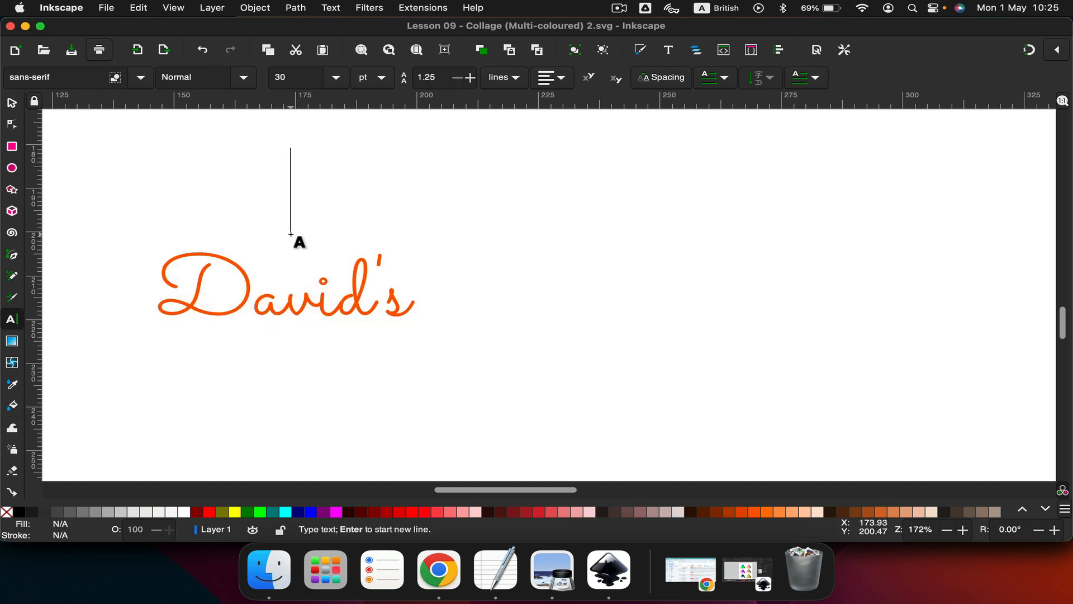
{"action": "left_click", "coordinate": [11, 103]}
{"action": "left_click", "coordinate": [195, 261]}
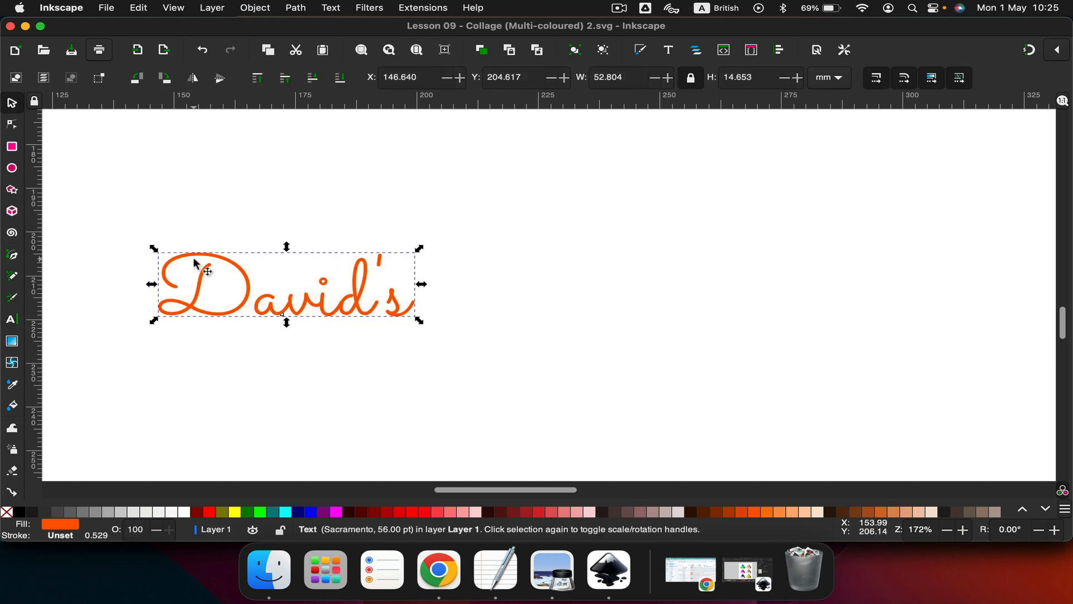
{"action": "left_click", "coordinate": [184, 512]}
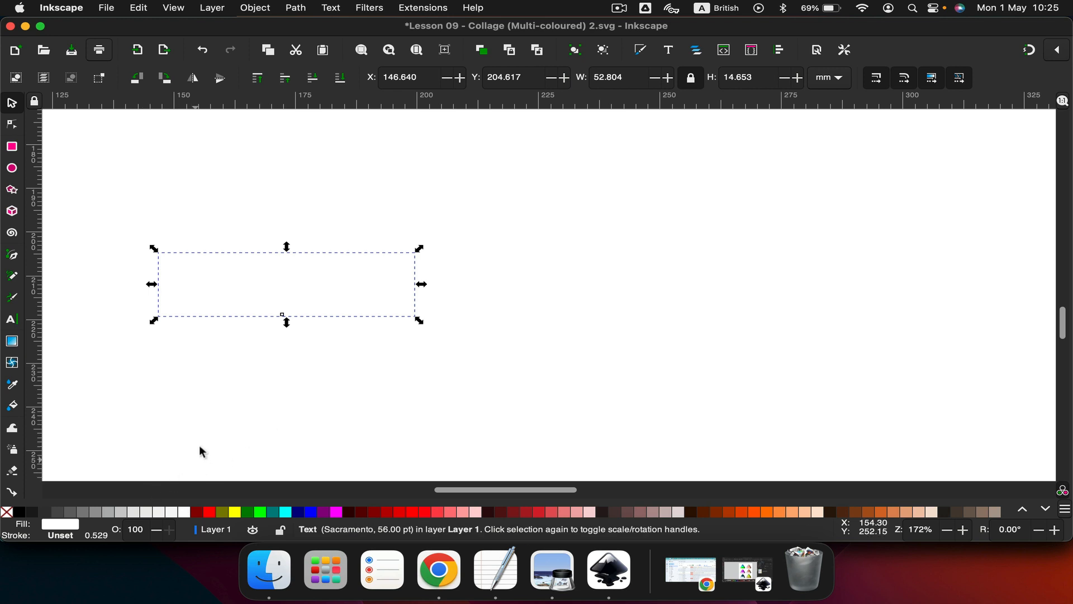
Step: Duplicate the name lettering, place the copy just above the original and fill both with black
{"action": "key", "text": "super+d"}
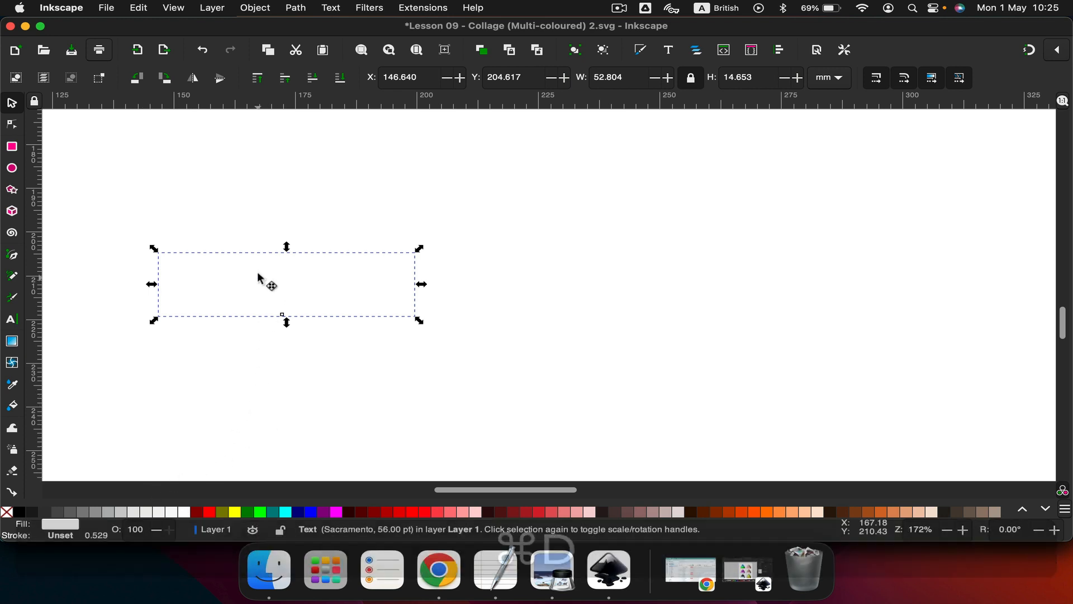
{"action": "left_click_drag", "start_coordinate": [264, 280], "coordinate": [267, 167]}
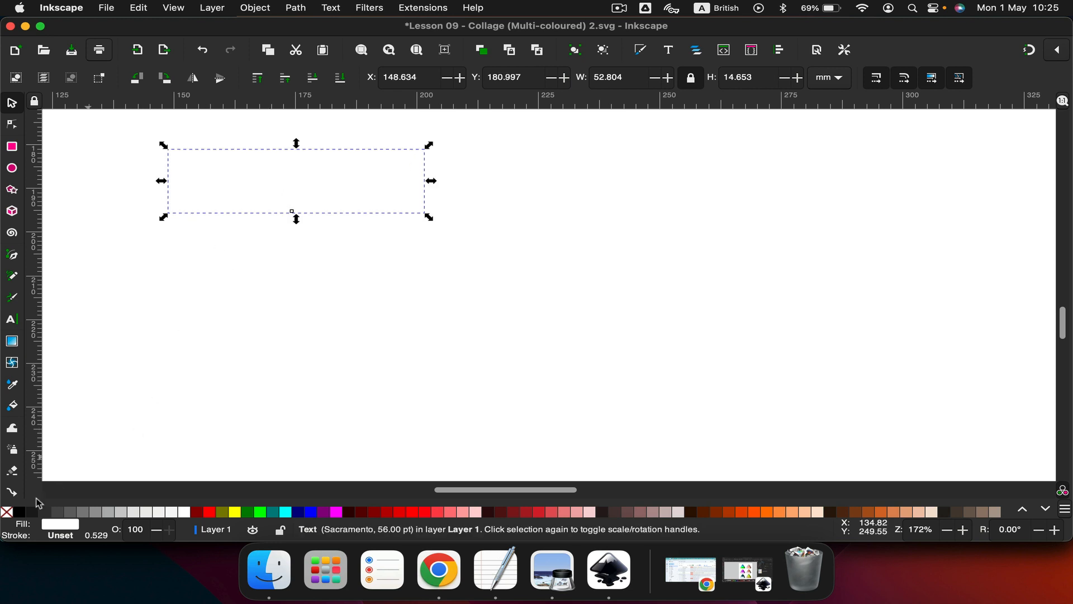
{"action": "left_click", "coordinate": [19, 511]}
{"action": "left_click", "coordinate": [243, 332]}
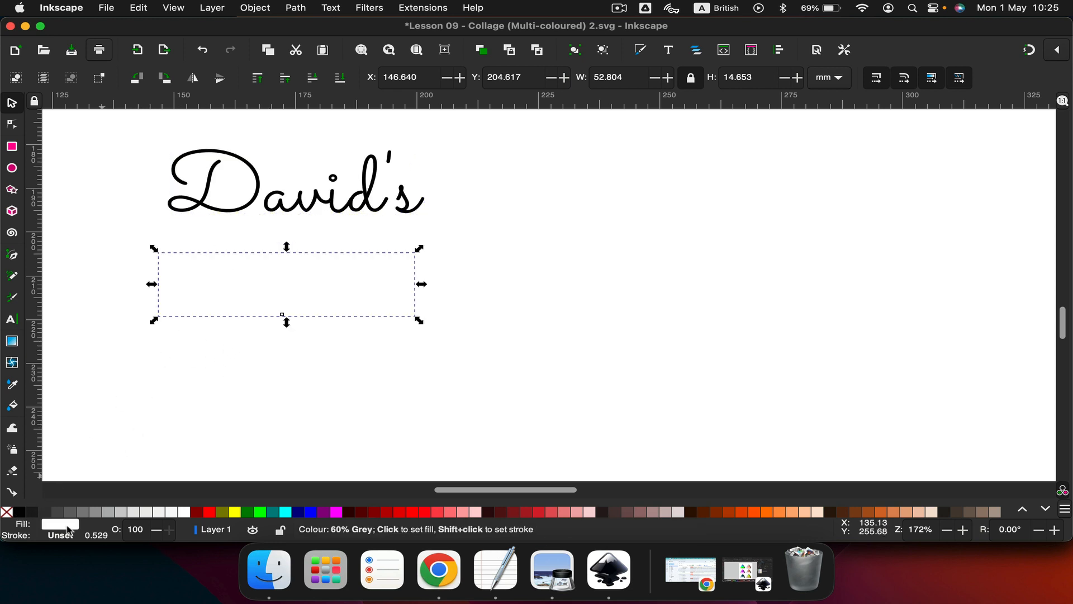
{"action": "left_click", "coordinate": [20, 511]}
Step: Fill the upper copy of the name with lime green ccff00 and blur it by 29.8%
{"action": "scroll", "coordinate": [192, 376], "scroll_direction": "up", "scroll_amount": 3}
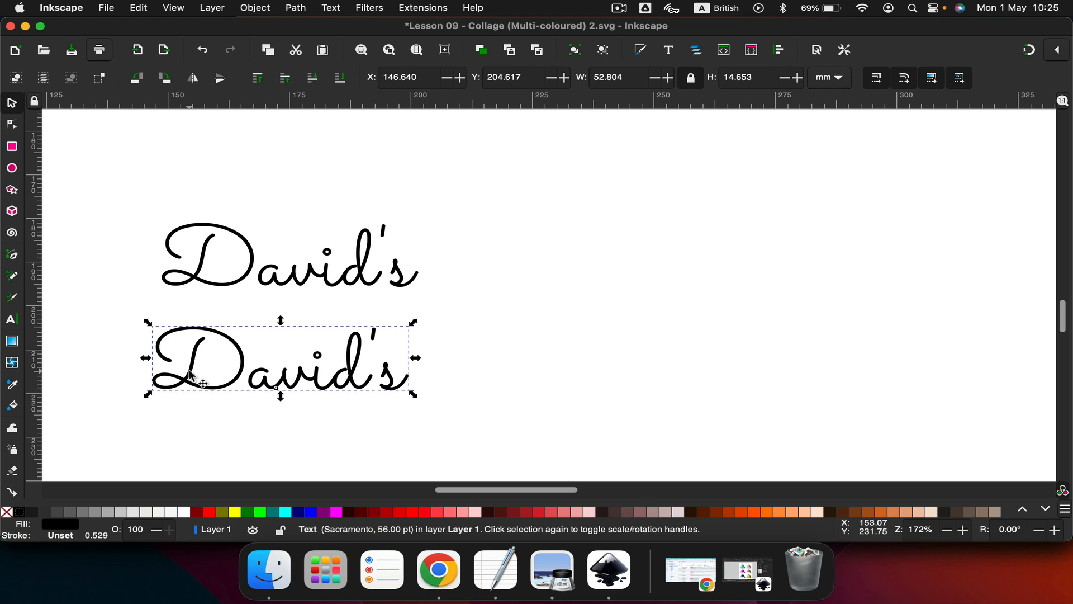
{"action": "left_click", "coordinate": [212, 282]}
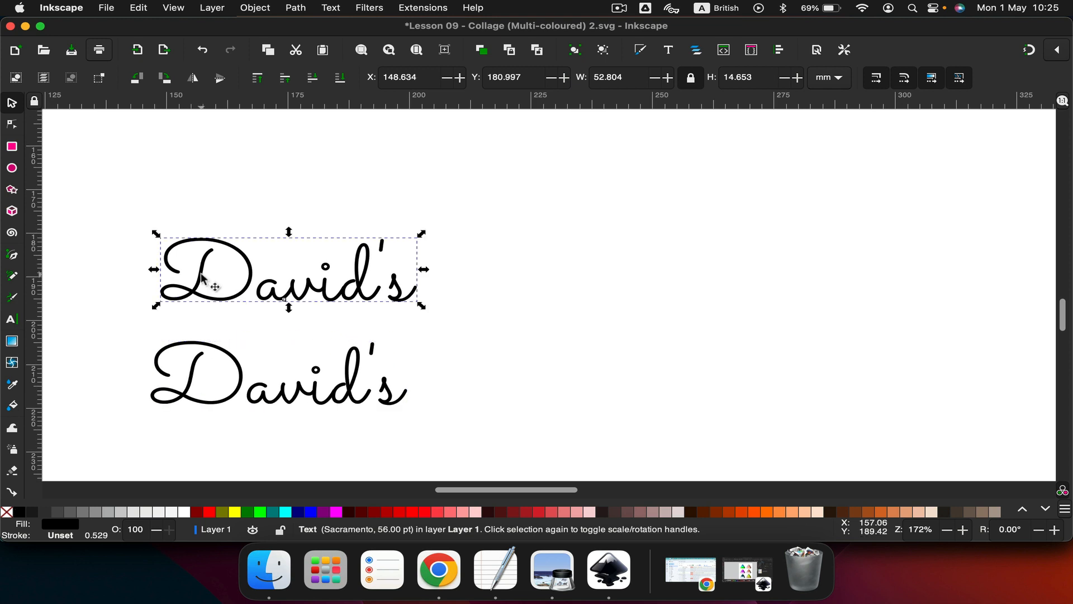
{"action": "left_click", "coordinate": [1046, 509]}
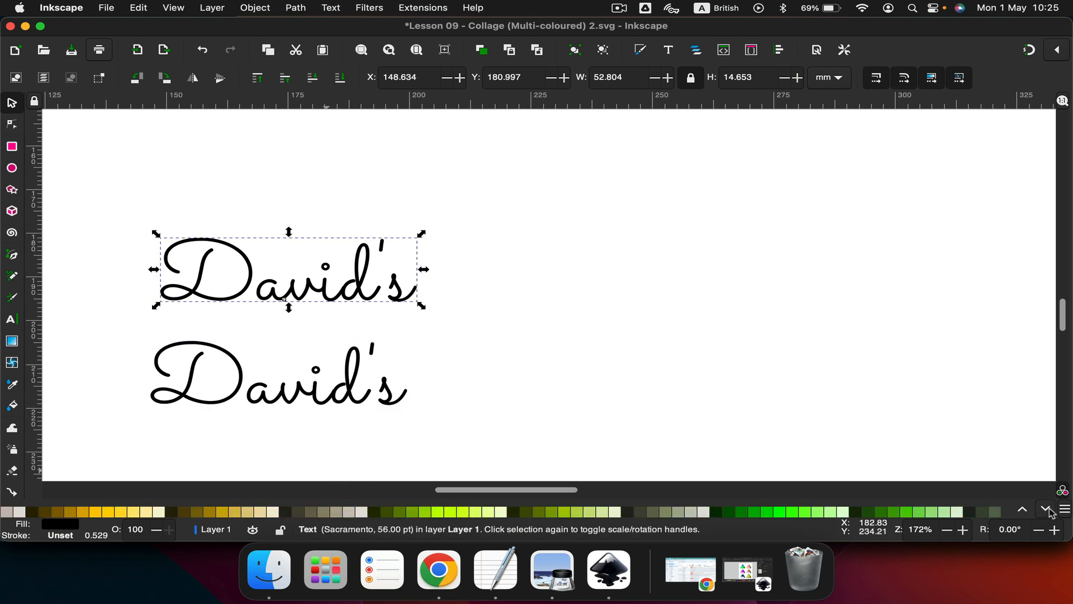
{"action": "left_click", "coordinate": [440, 512]}
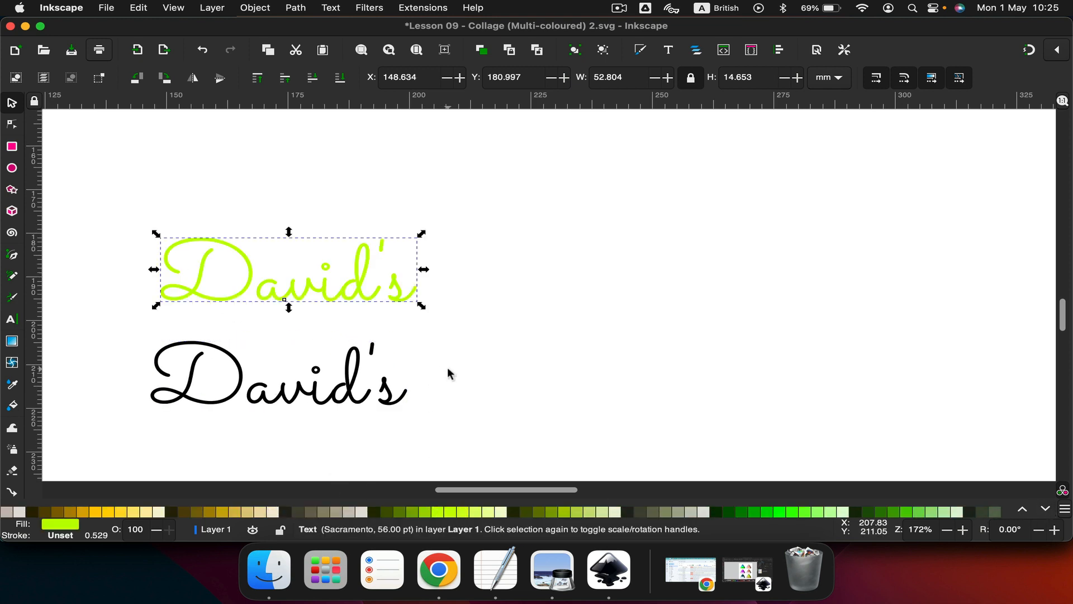
{"action": "right_click", "coordinate": [305, 292]}
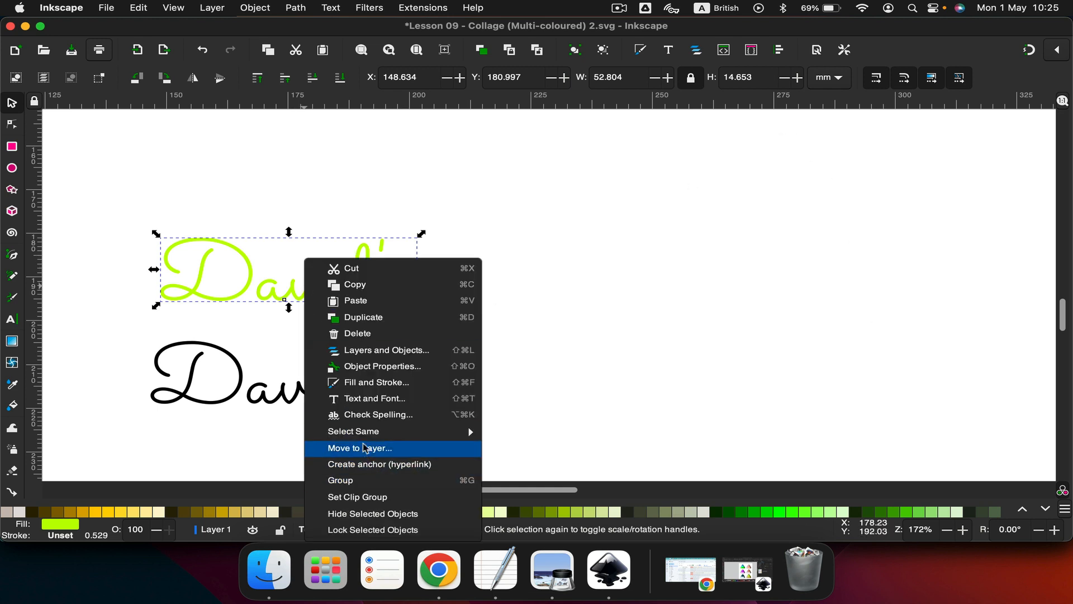
{"action": "left_click", "coordinate": [376, 384]}
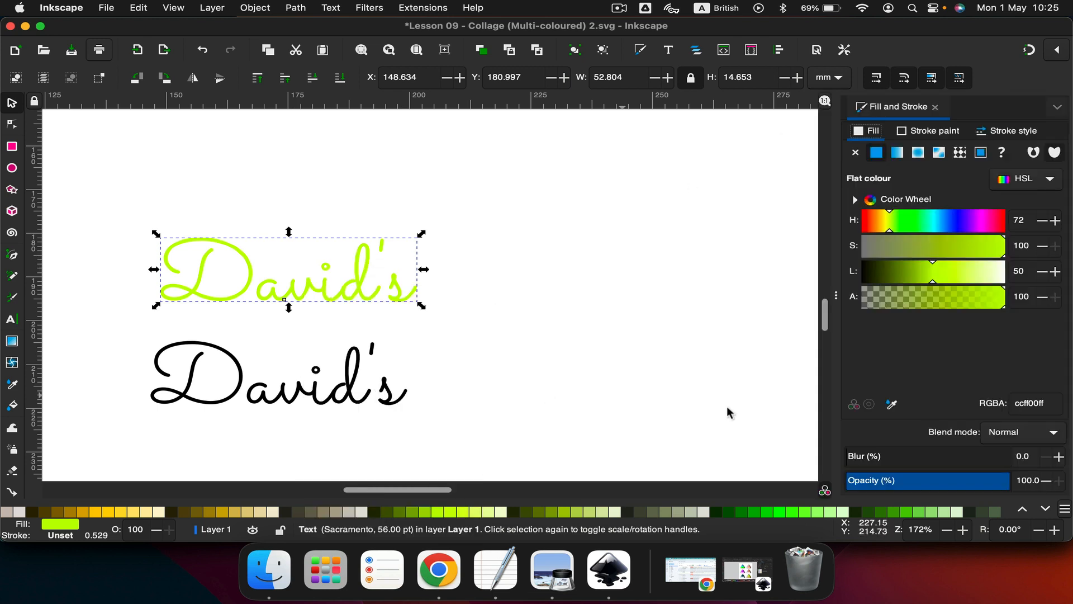
{"action": "left_click", "coordinate": [894, 457]}
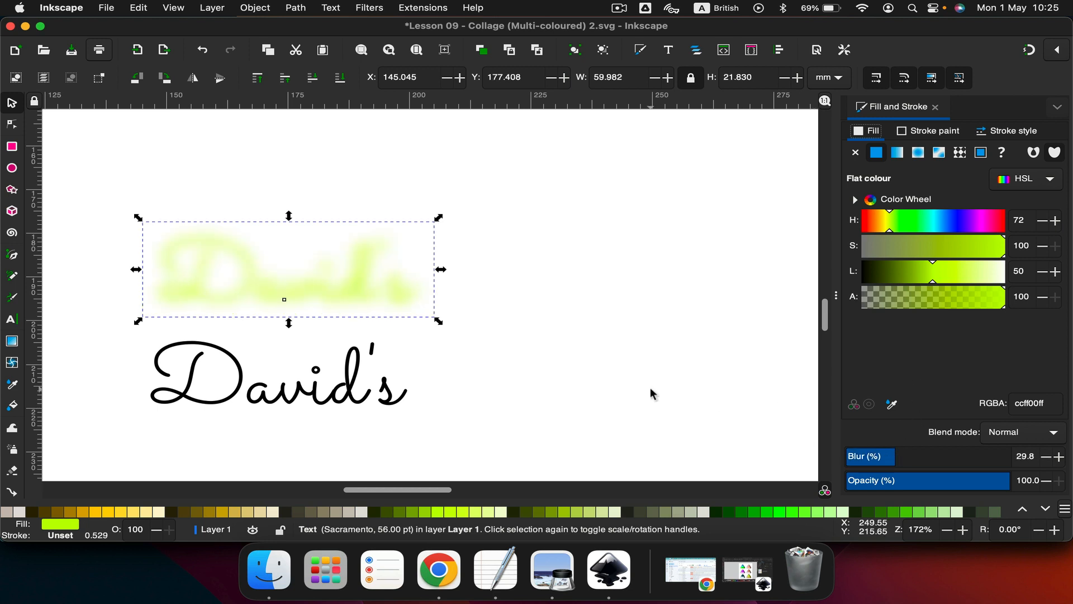
Step: Move the blurred green name and the black name together onto the empty canvas below the page
{"action": "scroll", "coordinate": [87, 253], "scroll_direction": "down", "scroll_amount": 3}
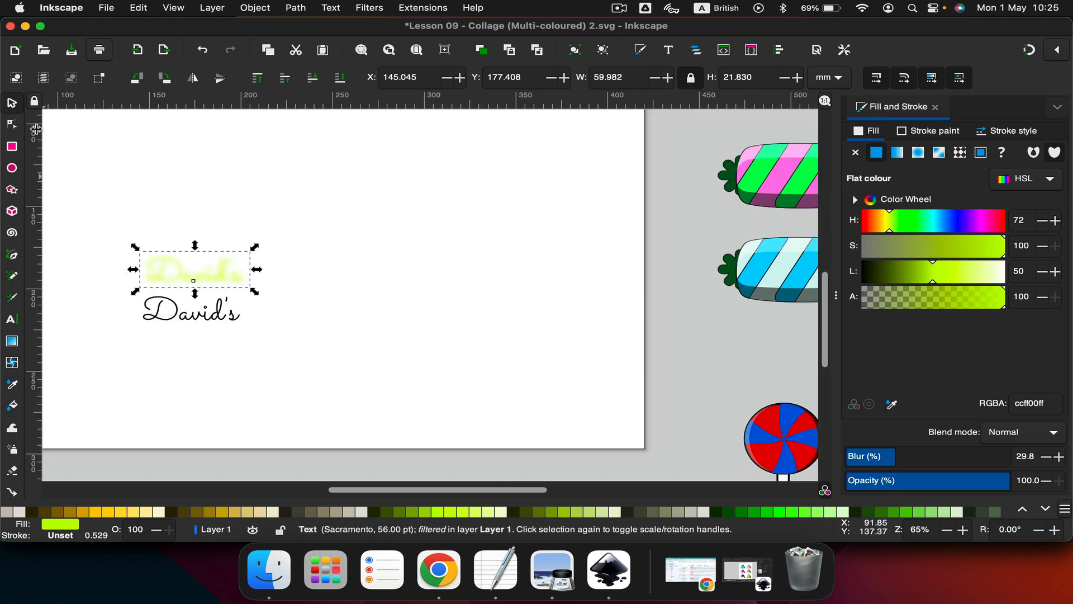
{"action": "left_click_drag", "start_coordinate": [91, 208], "coordinate": [250, 354]}
{"action": "left_click_drag", "start_coordinate": [195, 323], "coordinate": [237, 296]}
{"action": "scroll", "coordinate": [237, 292], "scroll_direction": "up", "scroll_amount": 4}
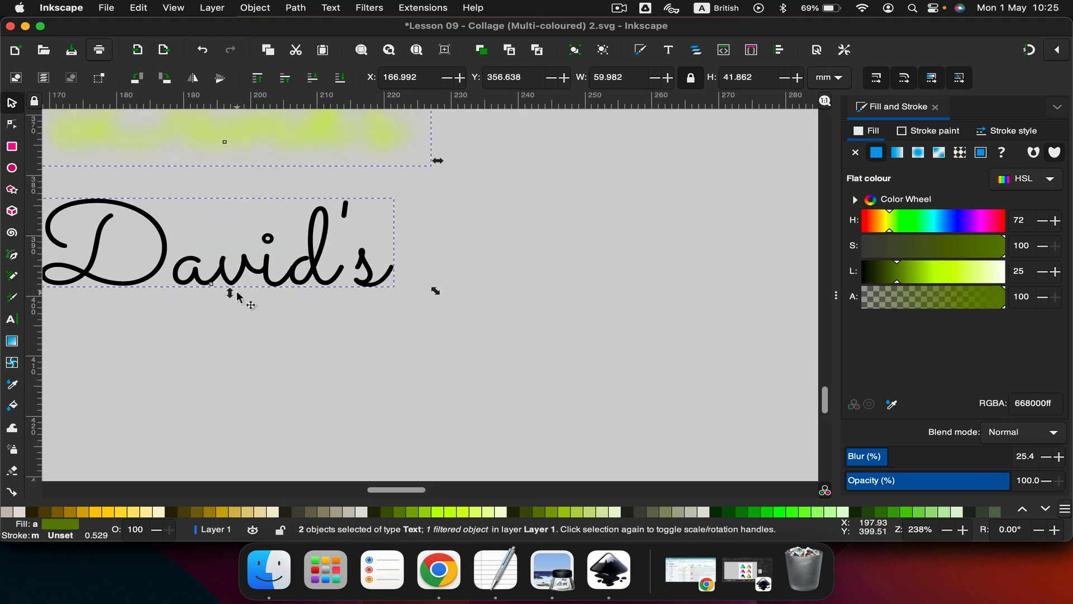
{"action": "left_click", "coordinate": [251, 338]}
Step: Change the fill of the sharp lower name lettering to white
{"action": "scroll", "coordinate": [296, 369], "scroll_direction": "left", "scroll_amount": 4}
{"action": "scroll", "coordinate": [296, 369], "scroll_direction": "up", "scroll_amount": 2}
{"action": "left_click", "coordinate": [129, 364]}
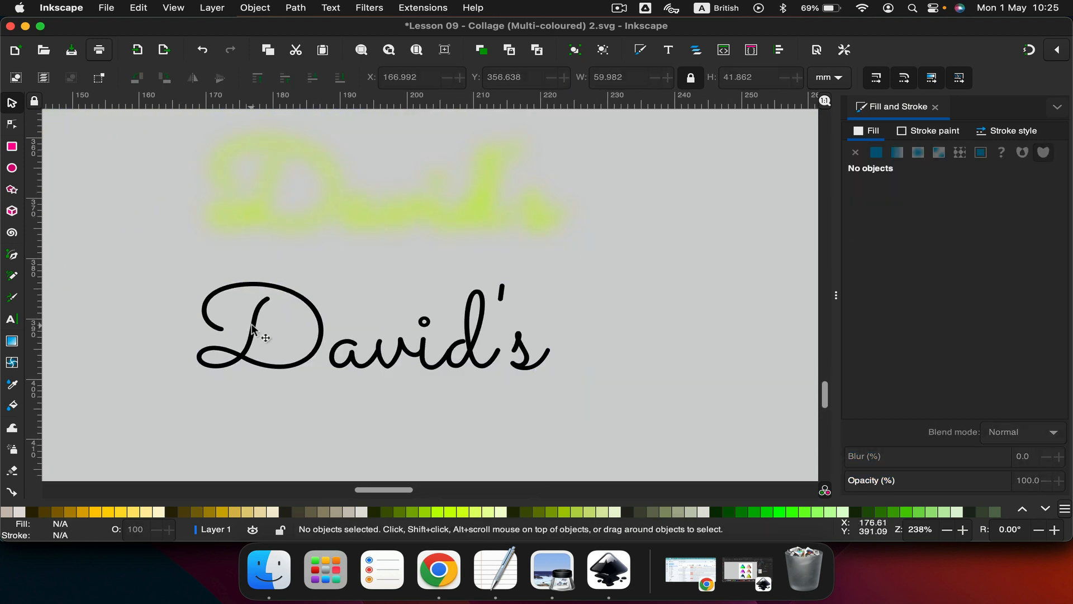
{"action": "left_click", "coordinate": [255, 334]}
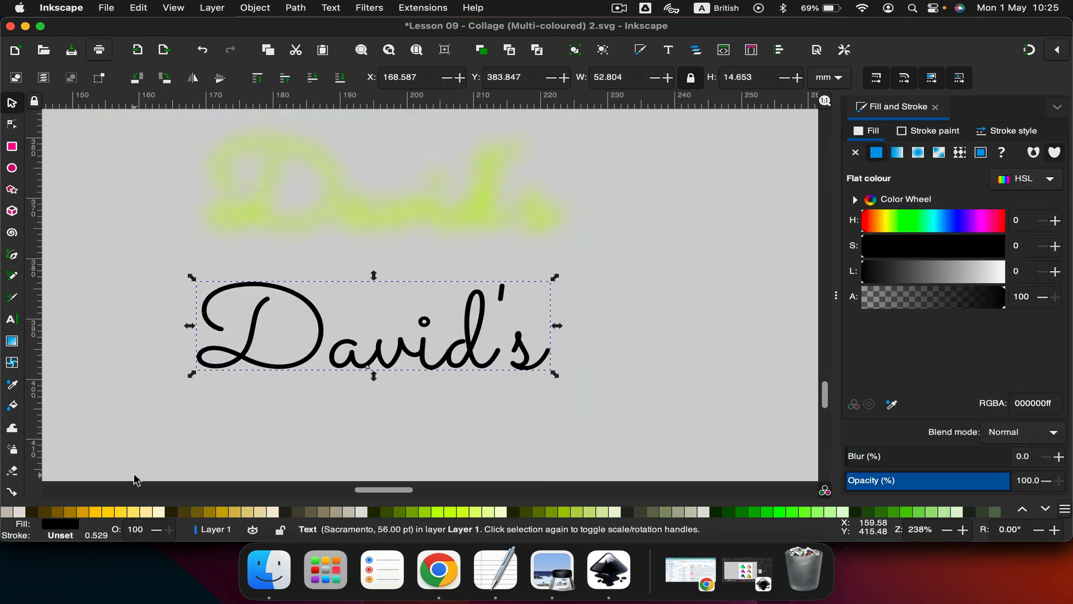
{"action": "left_click", "coordinate": [21, 512]}
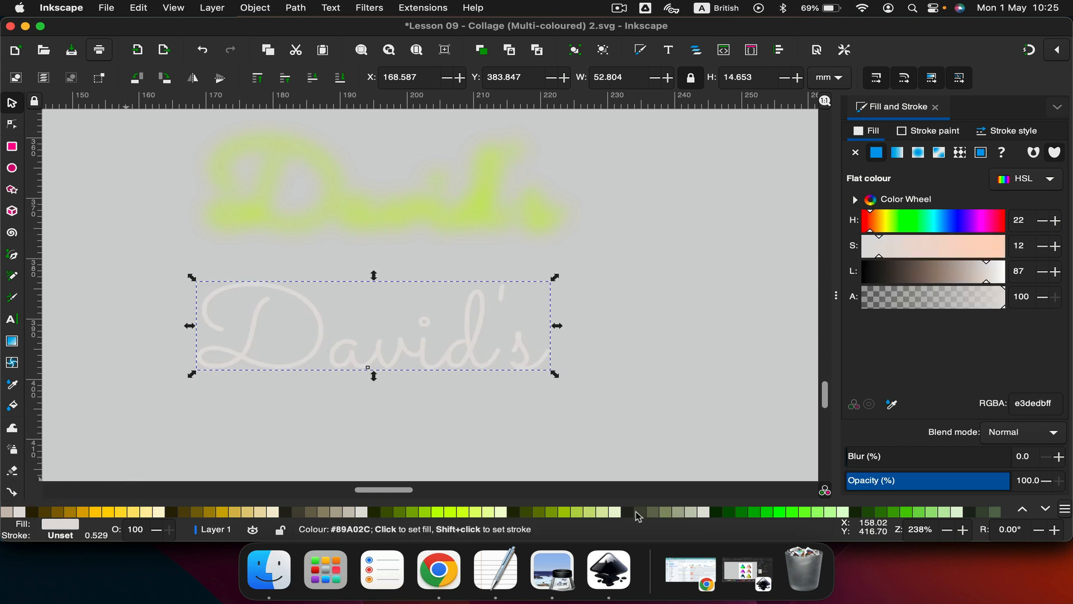
{"action": "left_click", "coordinate": [1022, 511]}
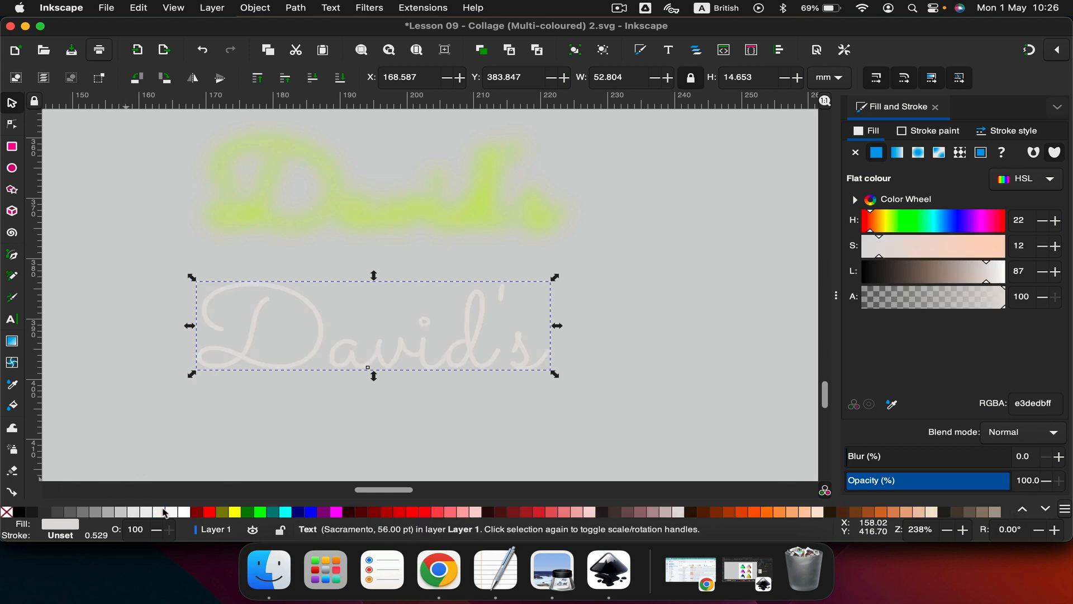
{"action": "left_click", "coordinate": [165, 512]}
Step: Centre the blurred green name and the white name on a shared vertical axis, relative to the last selected object
{"action": "scroll", "coordinate": [226, 406], "scroll_direction": "down", "scroll_amount": 2}
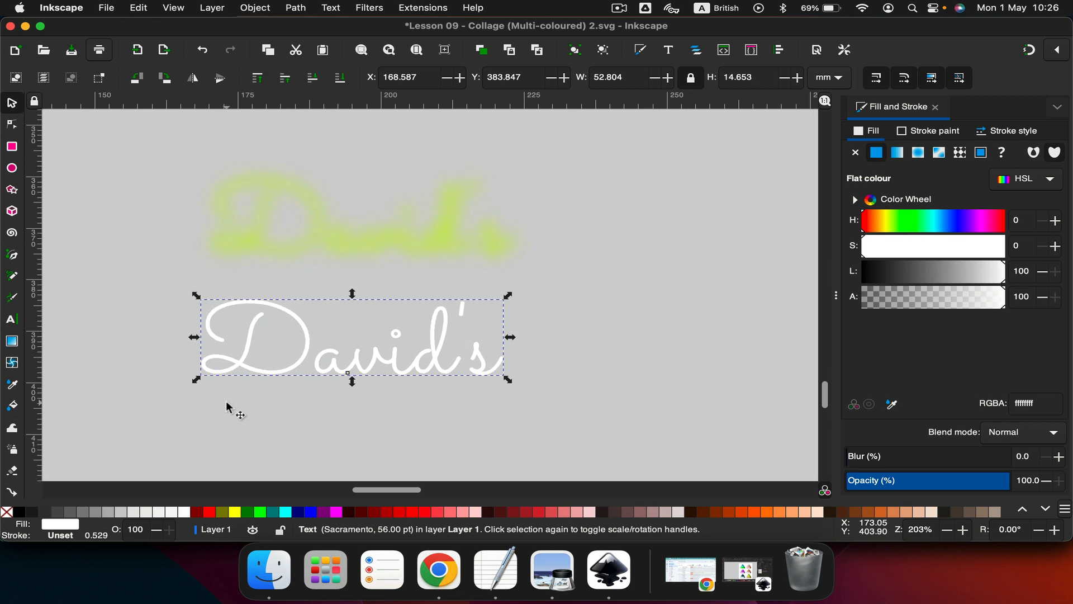
{"action": "left_click_drag", "start_coordinate": [158, 177], "coordinate": [559, 451]}
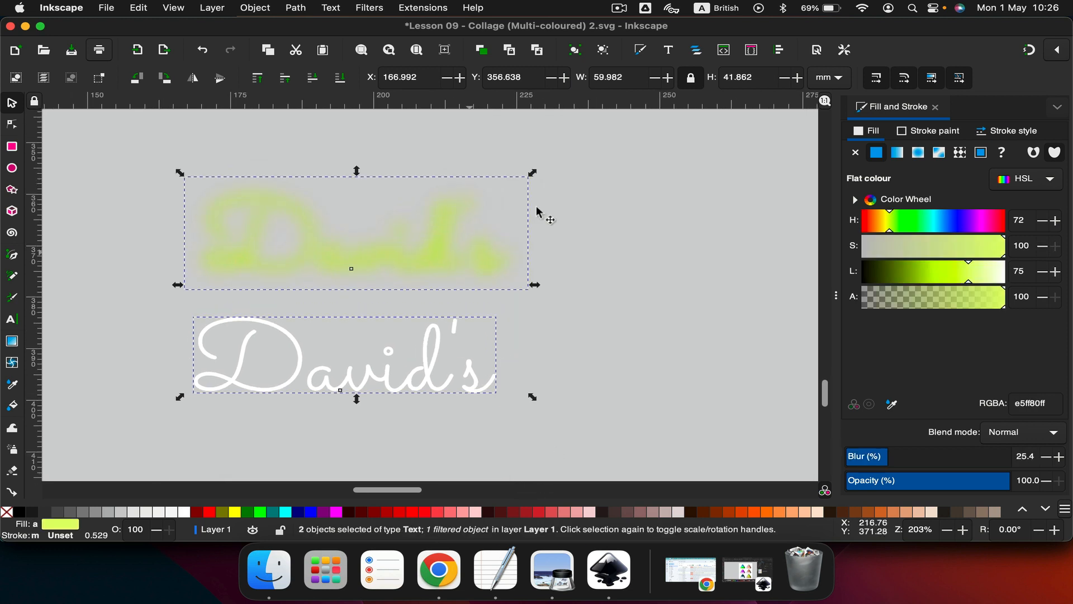
{"action": "left_click", "coordinate": [935, 110]}
{"action": "left_click", "coordinate": [779, 49]}
{"action": "left_click", "coordinate": [935, 231]}
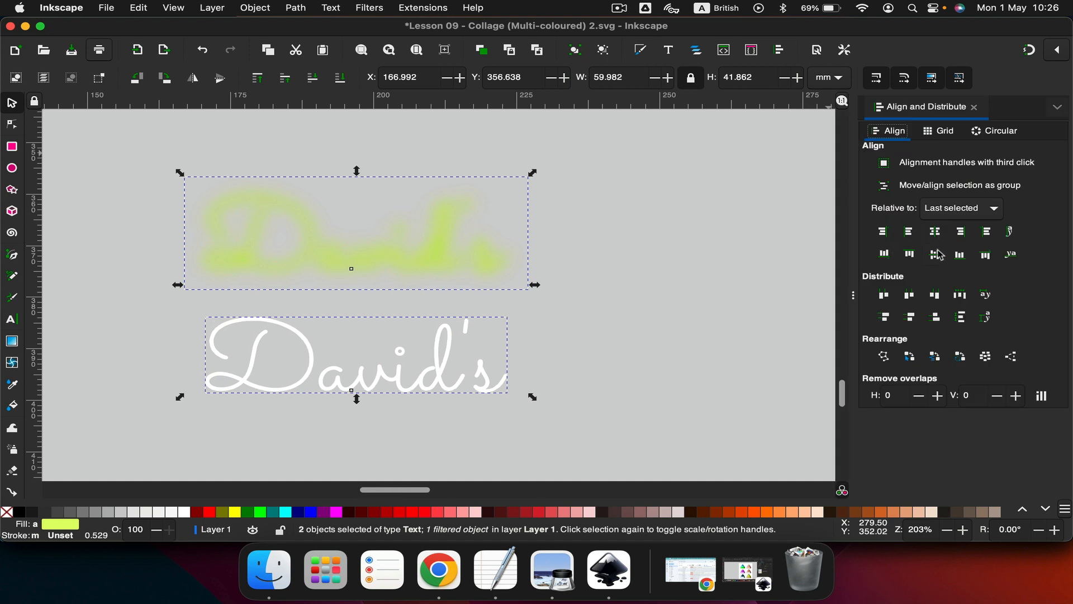
Step: Centre the blurred green name and the white name on a shared horizontal axis, and duplicate the pair in place to strengthen the glow
{"action": "left_click", "coordinate": [936, 254]}
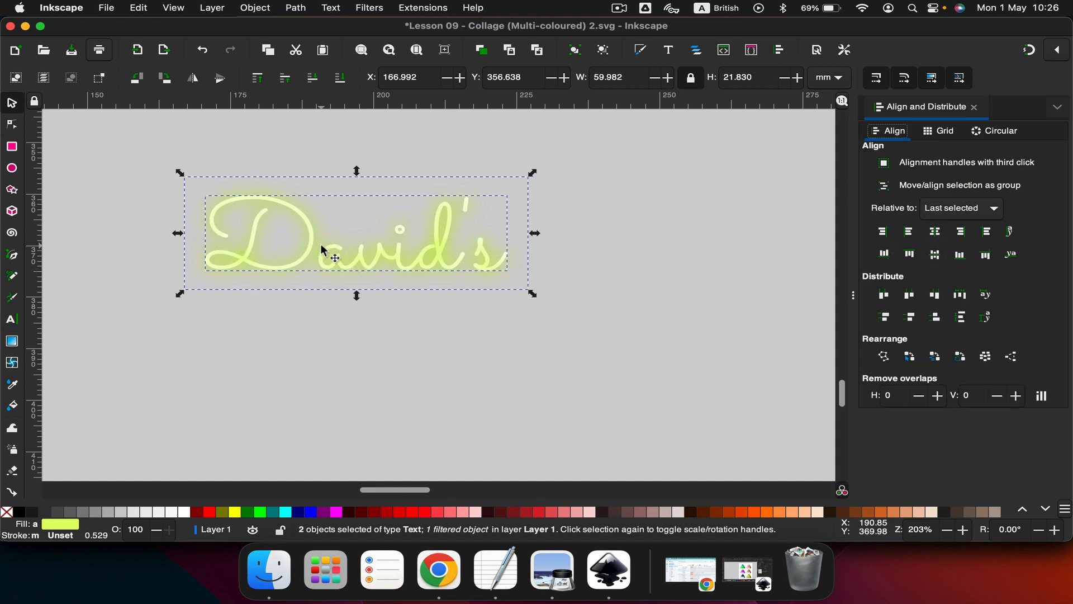
{"action": "scroll", "coordinate": [323, 250], "scroll_direction": "up", "scroll_amount": 3}
{"action": "scroll", "coordinate": [349, 309], "scroll_direction": "down", "scroll_amount": 2}
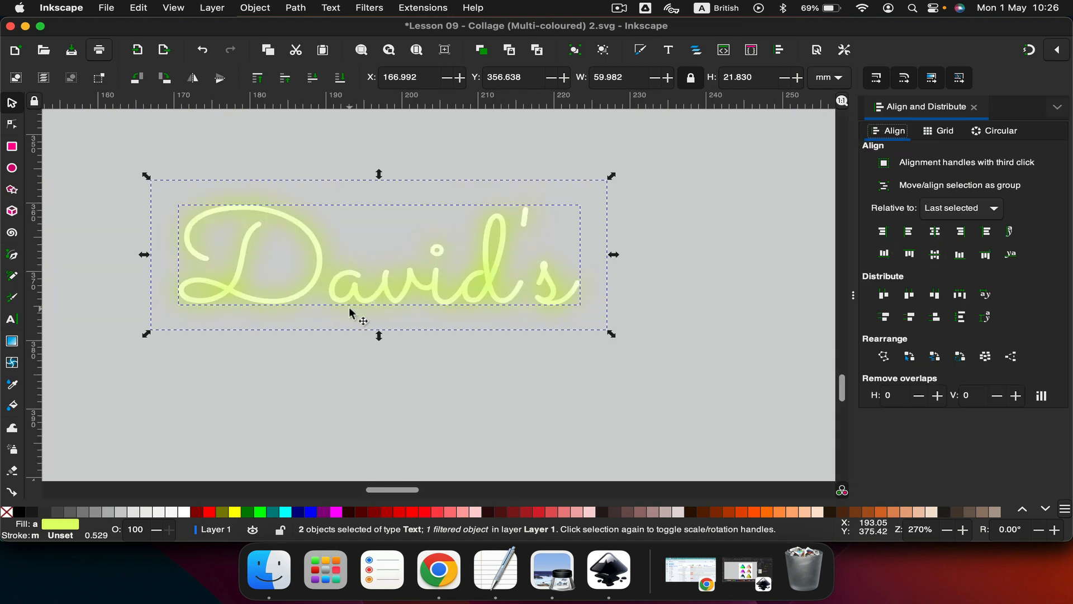
{"action": "key", "text": "super+d"}
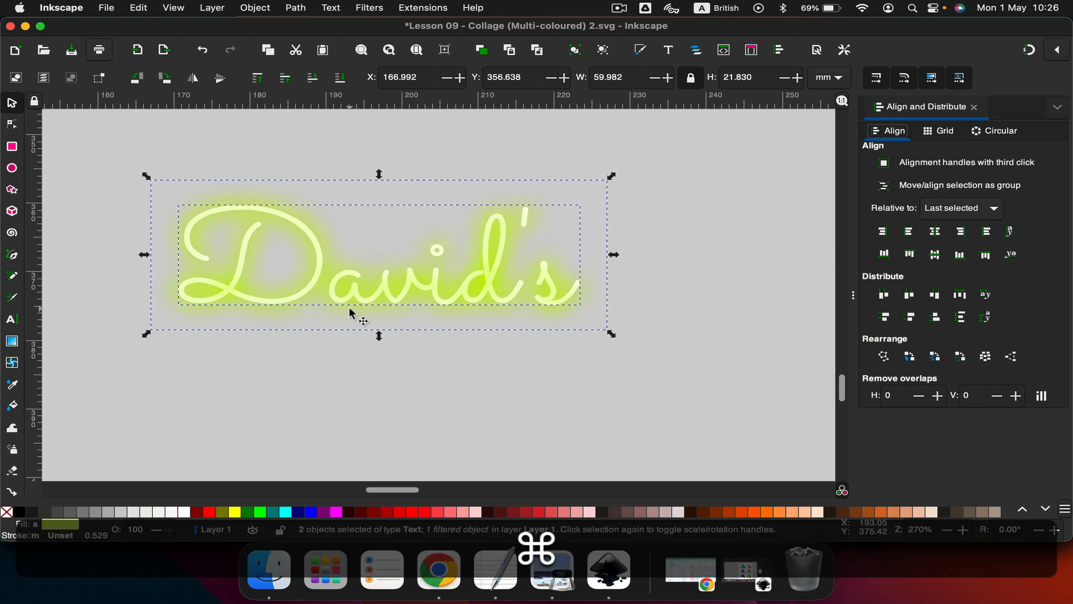
{"action": "key", "text": "super+d"}
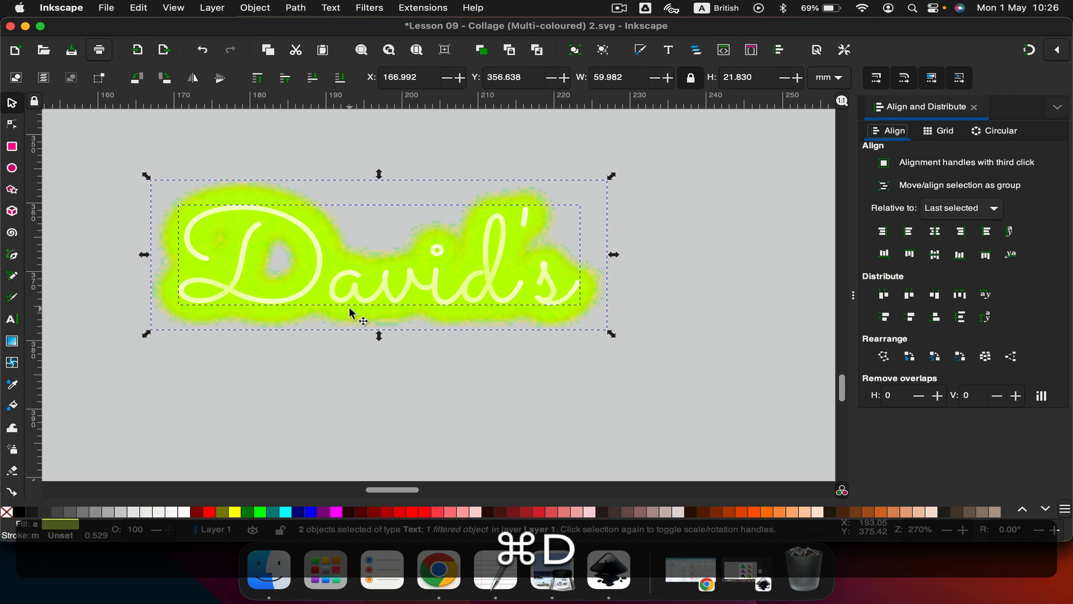
Step: Undo the in-place duplicates of the glowing name, keeping the white lettering centred over the green blur
{"action": "key", "text": "super+z"}
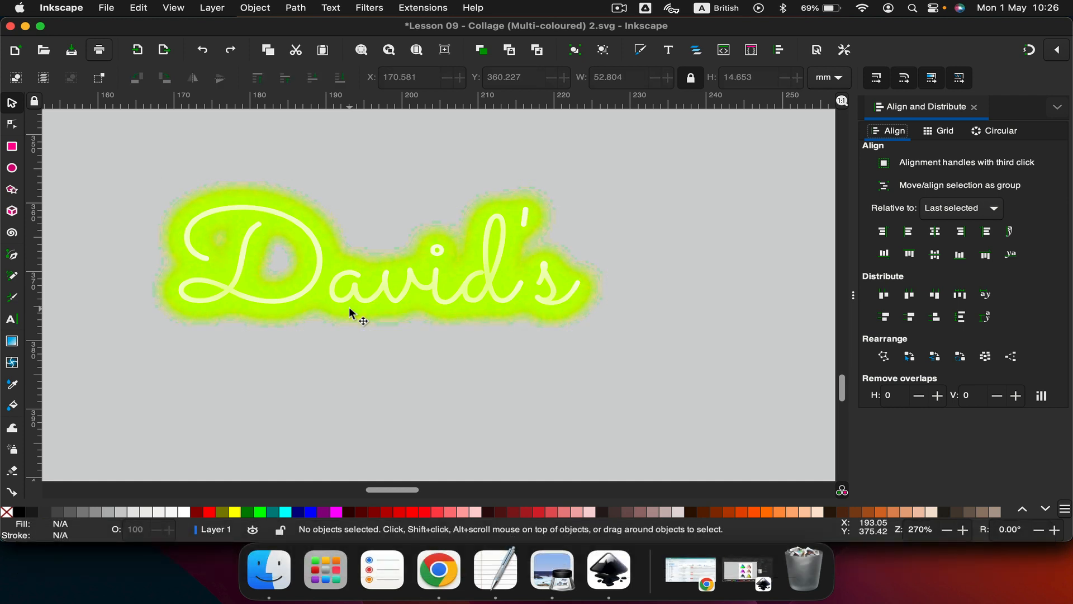
{"action": "key", "text": "super+z"}
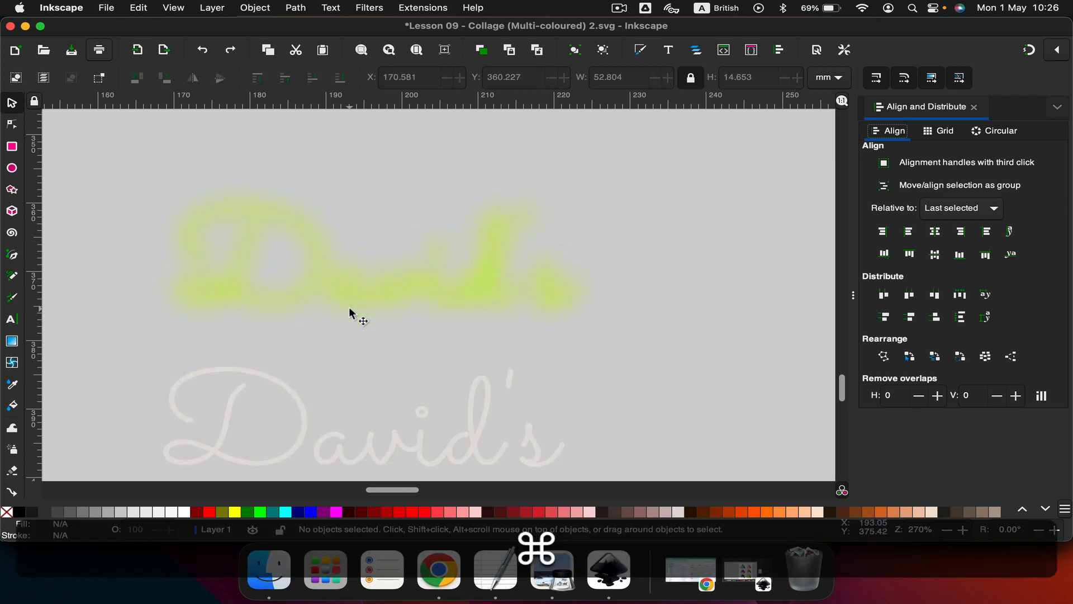
{"action": "left_click", "coordinate": [226, 52]}
{"action": "left_click", "coordinate": [226, 52]}
{"action": "left_click", "coordinate": [226, 51]}
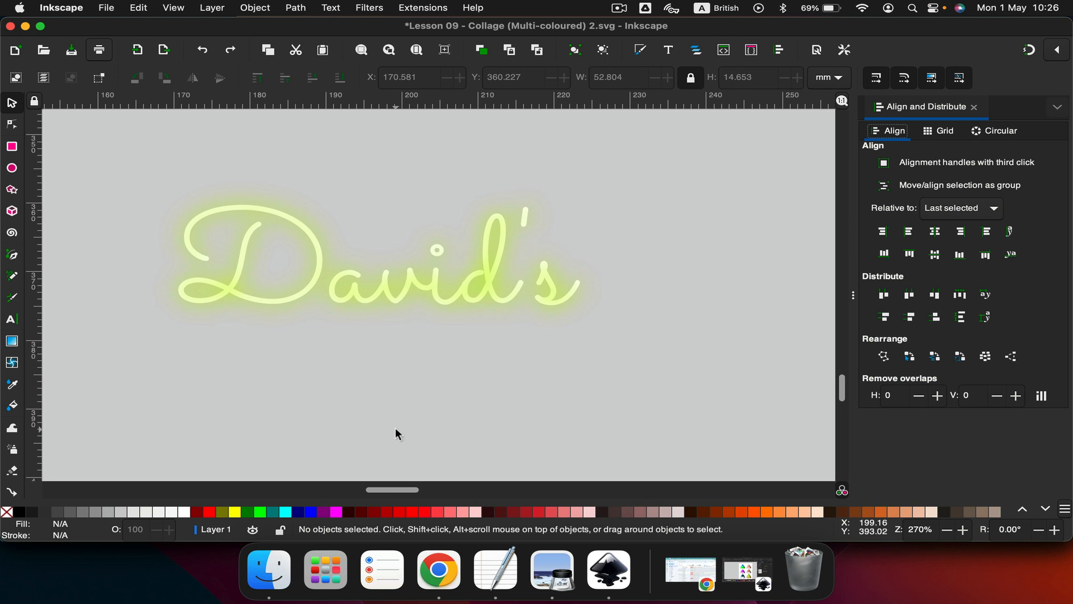
Step: Duplicate the whole glowing green name in place once more, and undo both the duplication and the horizontal-axis alignment
{"action": "key", "text": "super+d"}
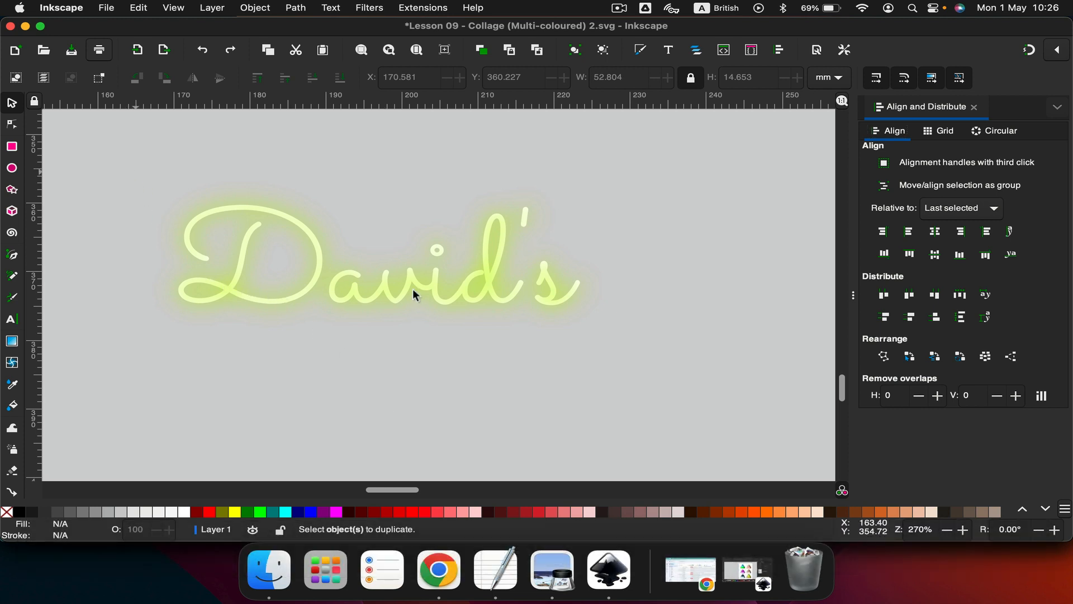
{"action": "left_click_drag", "start_coordinate": [123, 166], "coordinate": [654, 363]}
{"action": "key", "text": "super+d"}
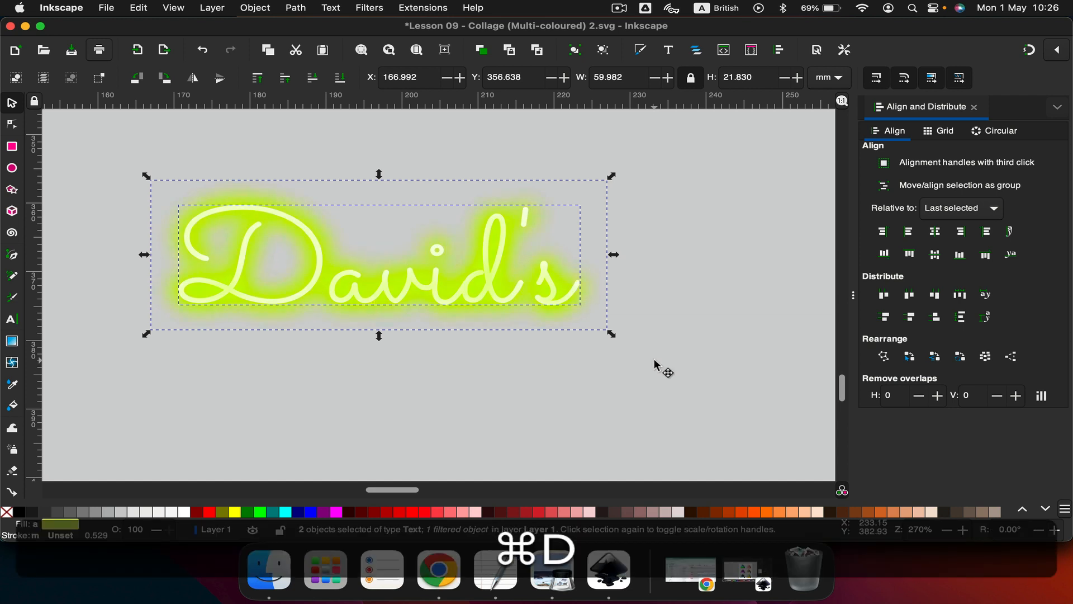
{"action": "key", "text": "super+z"}
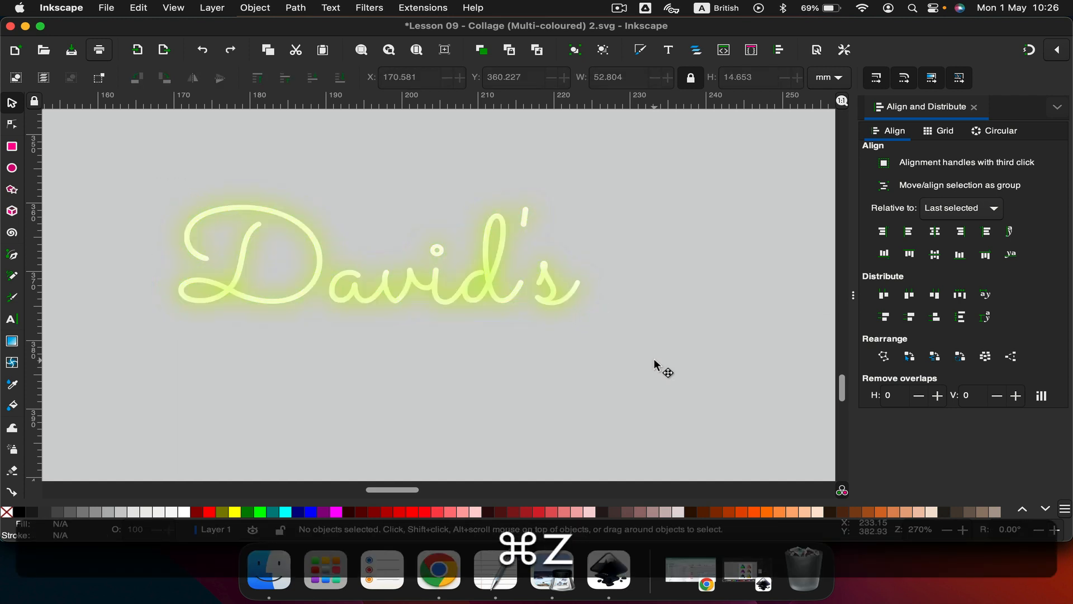
{"action": "key", "text": "super+z"}
Step: Fill the blurred upper name with light blue 55DDFF and centre it on a shared horizontal axis with the white name
{"action": "left_click", "coordinate": [368, 272]}
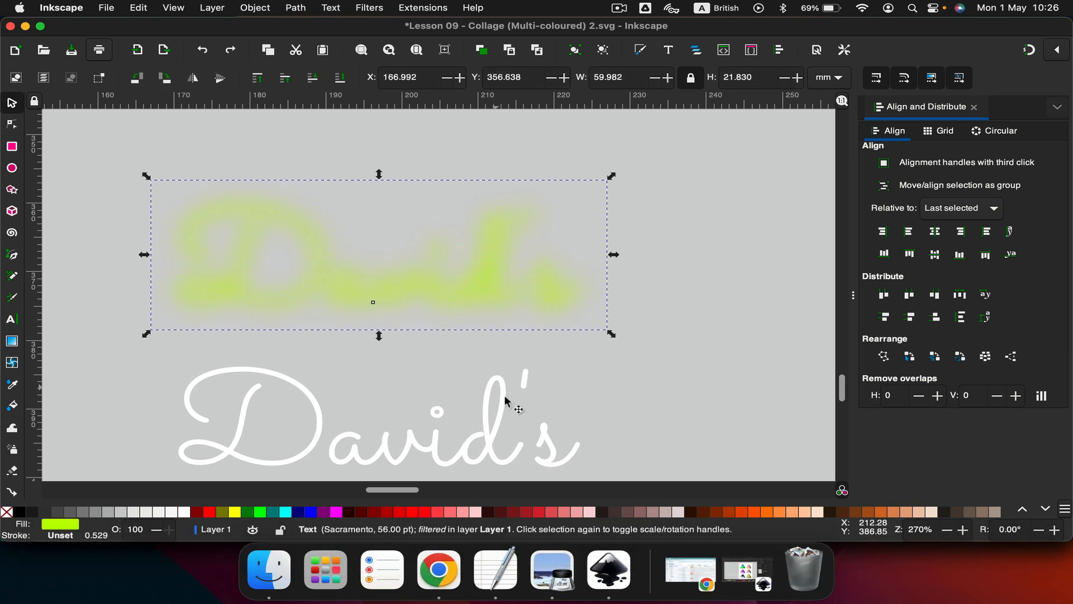
{"action": "left_click", "coordinate": [1045, 511]}
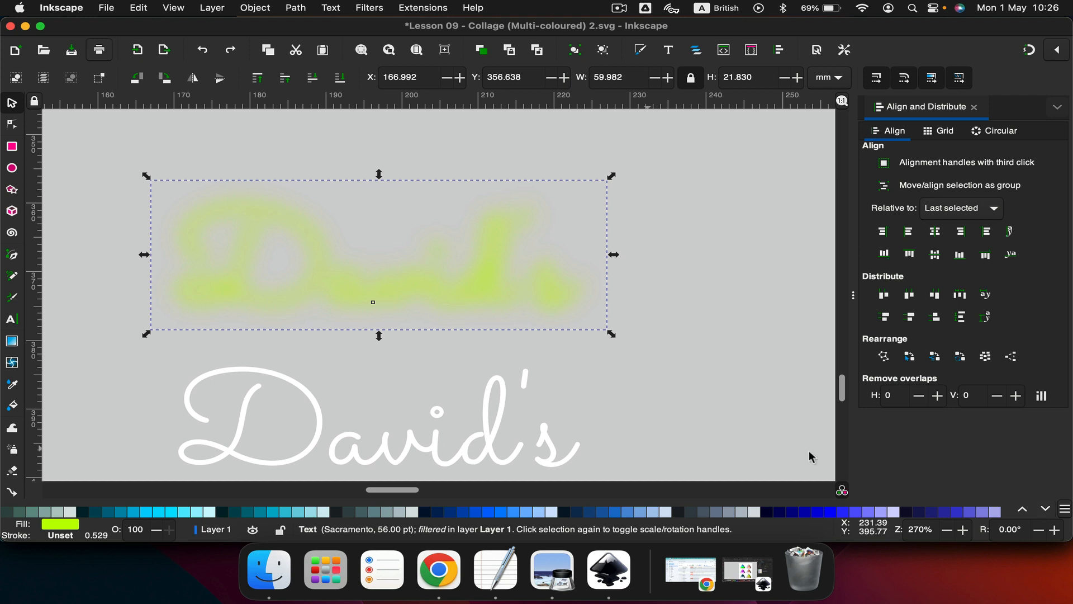
{"action": "left_click", "coordinate": [170, 512]}
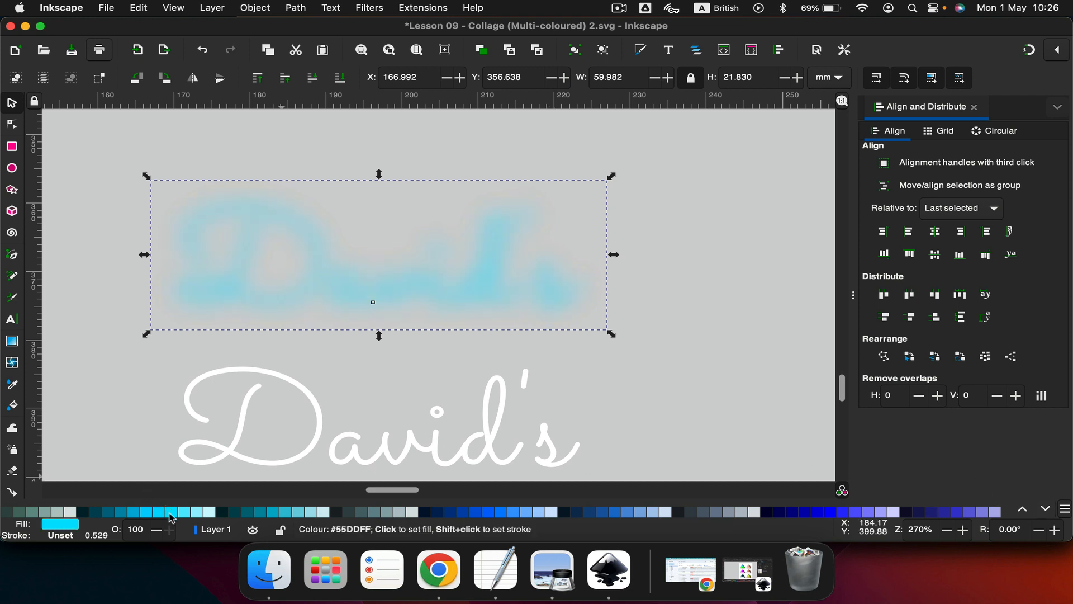
{"action": "scroll", "coordinate": [653, 500], "scroll_direction": "down", "scroll_amount": 1}
{"action": "left_click_drag", "start_coordinate": [650, 494], "coordinate": [651, 495]}
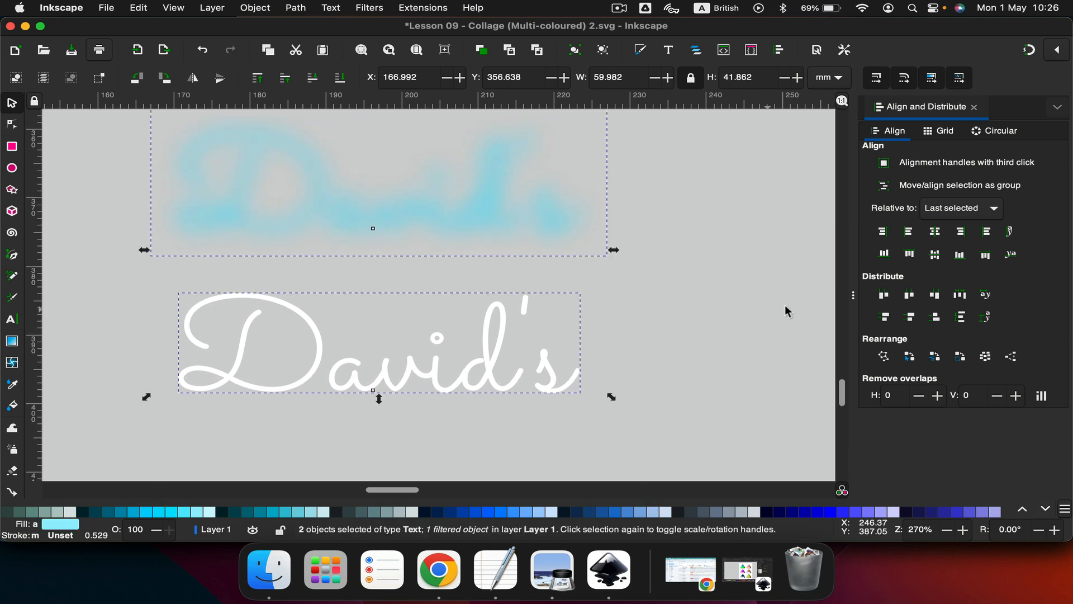
{"action": "left_click", "coordinate": [935, 255]}
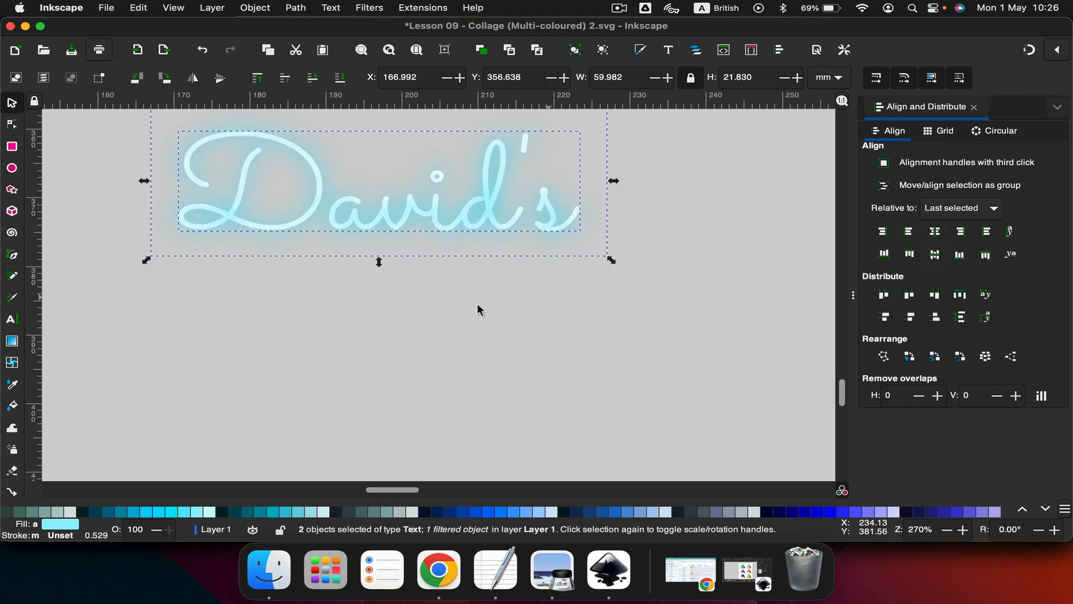
Step: Duplicate the aligned blue and white name in place several times to intensify the glow, and undo the last duplication
{"action": "scroll", "coordinate": [475, 306], "scroll_direction": "up", "scroll_amount": 5}
{"action": "key", "text": "super+d"}
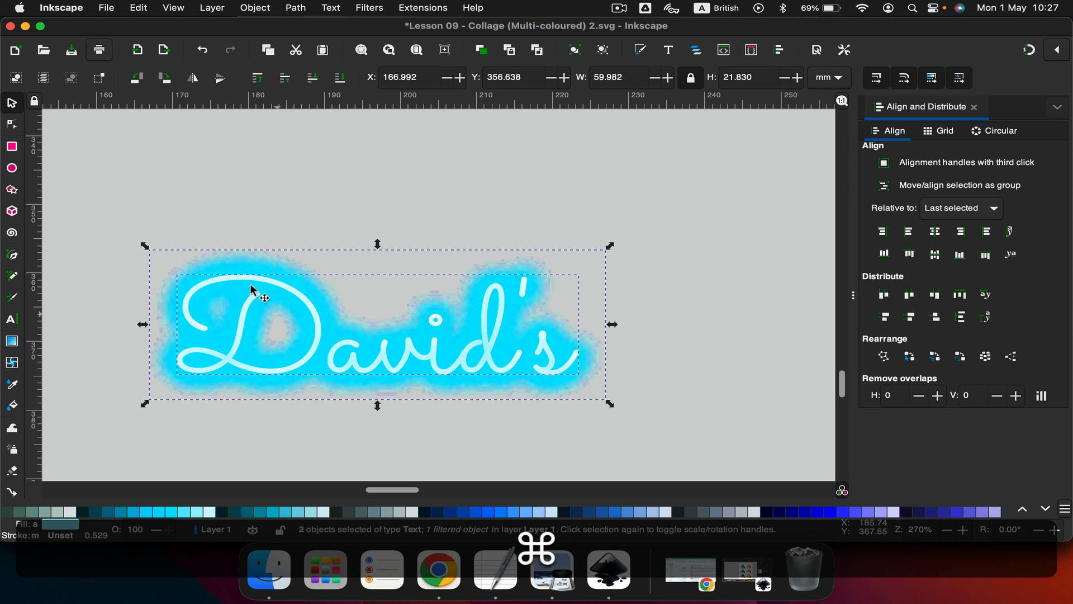
{"action": "key", "text": "super+z"}
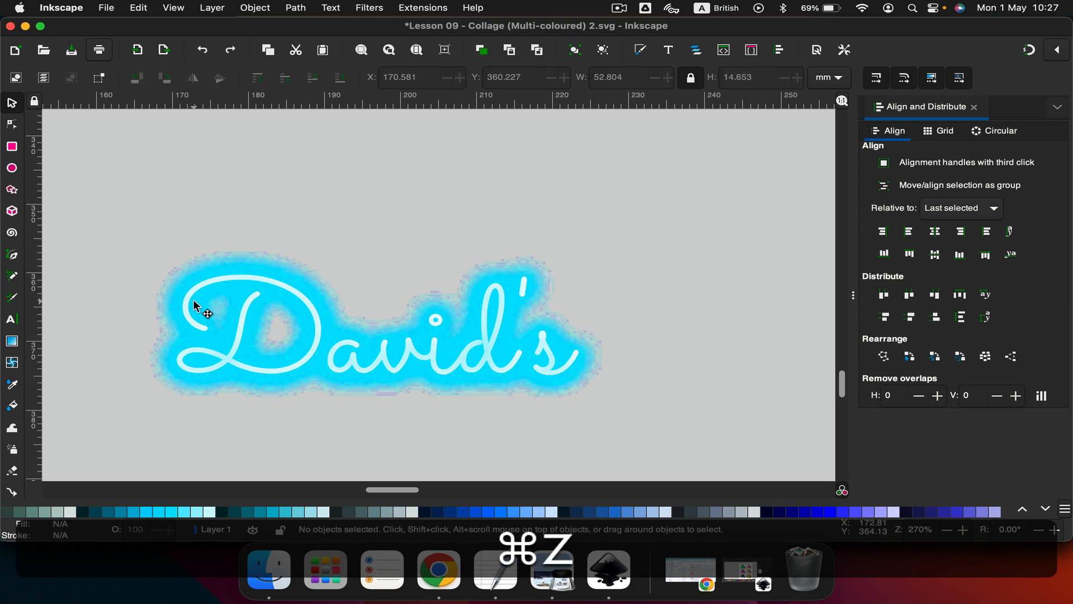
Step: Delete all the glowing blue name lettering from the canvas below the page
{"action": "left_click_drag", "start_coordinate": [96, 230], "coordinate": [615, 420]}
{"action": "key", "text": "BackSpace"}
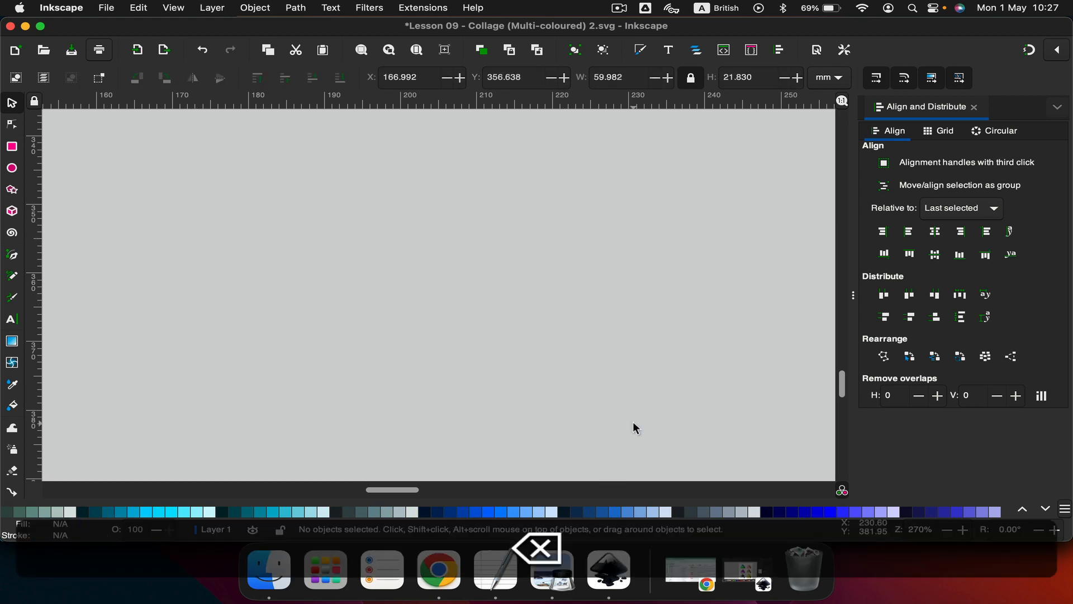
{"action": "left_click", "coordinate": [748, 570]}
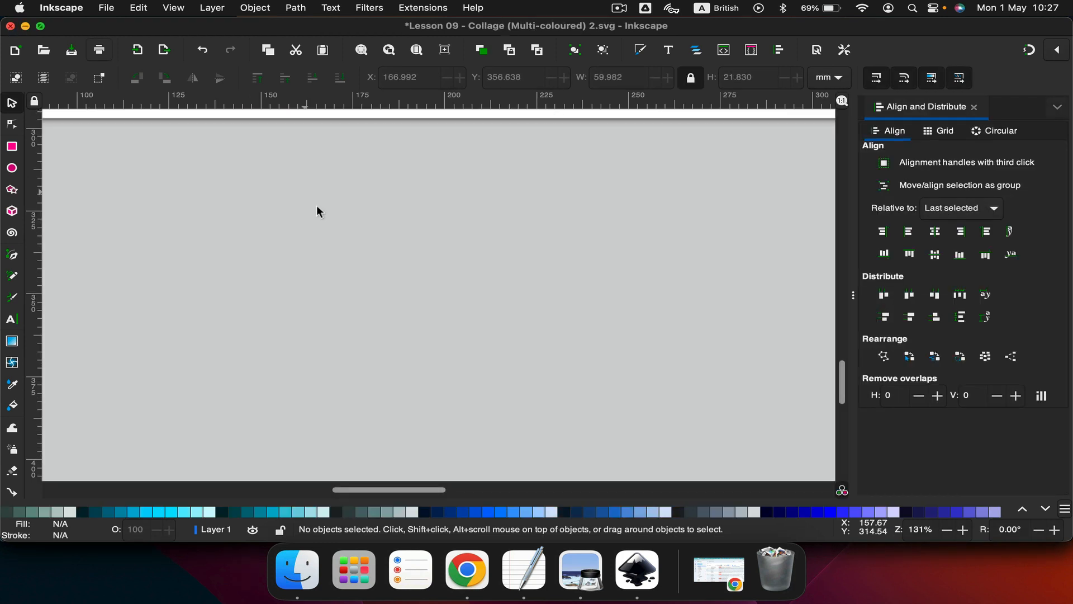
Step: Add the text "Sweet shop" in the empty lower area of the page
{"action": "scroll", "coordinate": [337, 307], "scroll_direction": "up", "scroll_amount": 5}
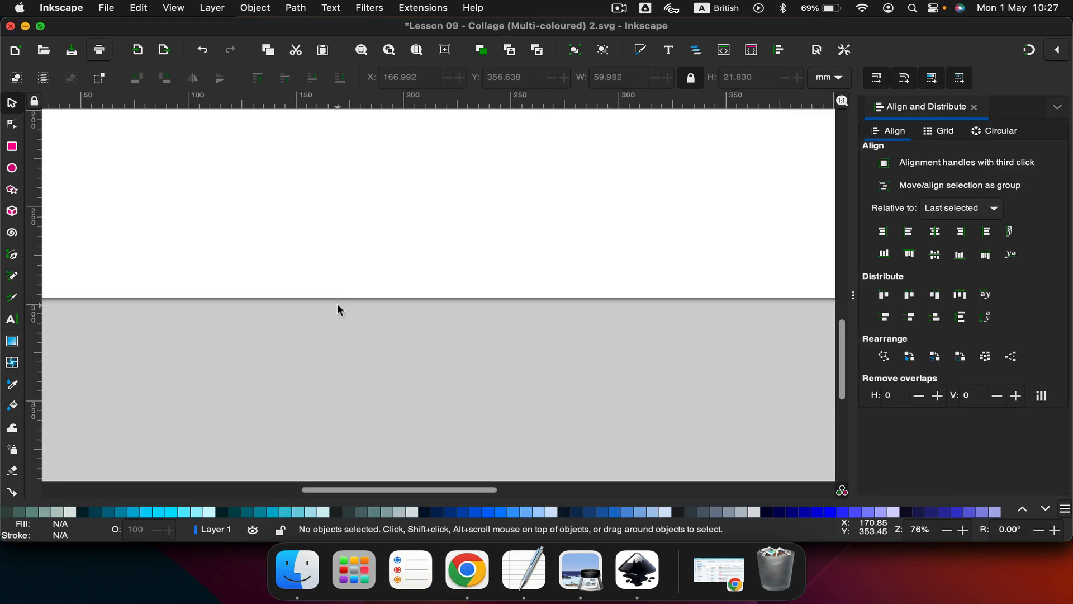
{"action": "scroll", "coordinate": [337, 307], "scroll_direction": "down", "scroll_amount": 2, "text": "ctrl"}
{"action": "left_click", "coordinate": [12, 257]}
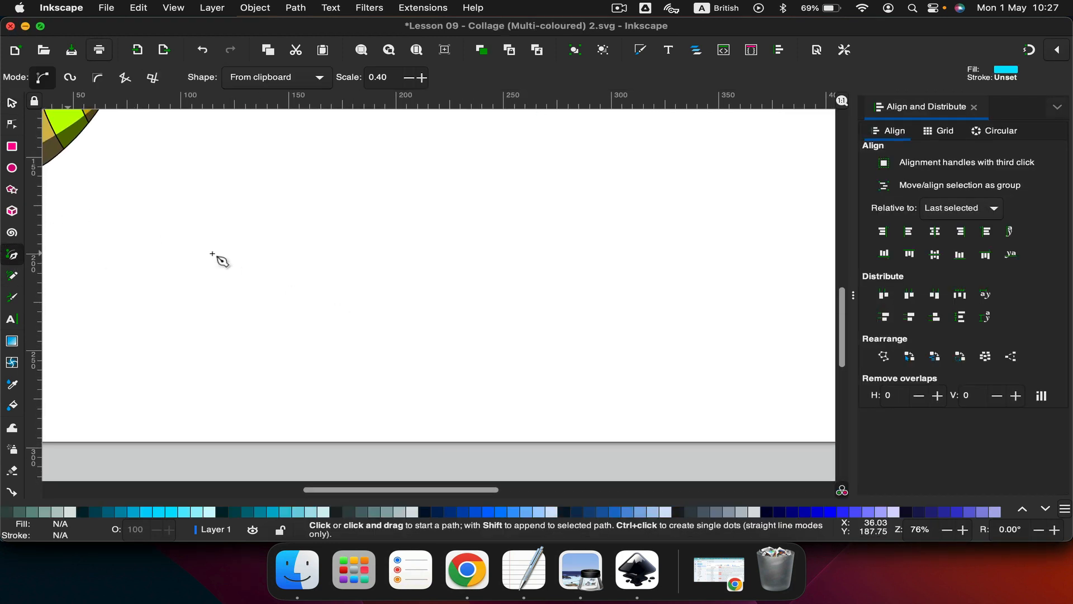
{"action": "left_click", "coordinate": [13, 319]}
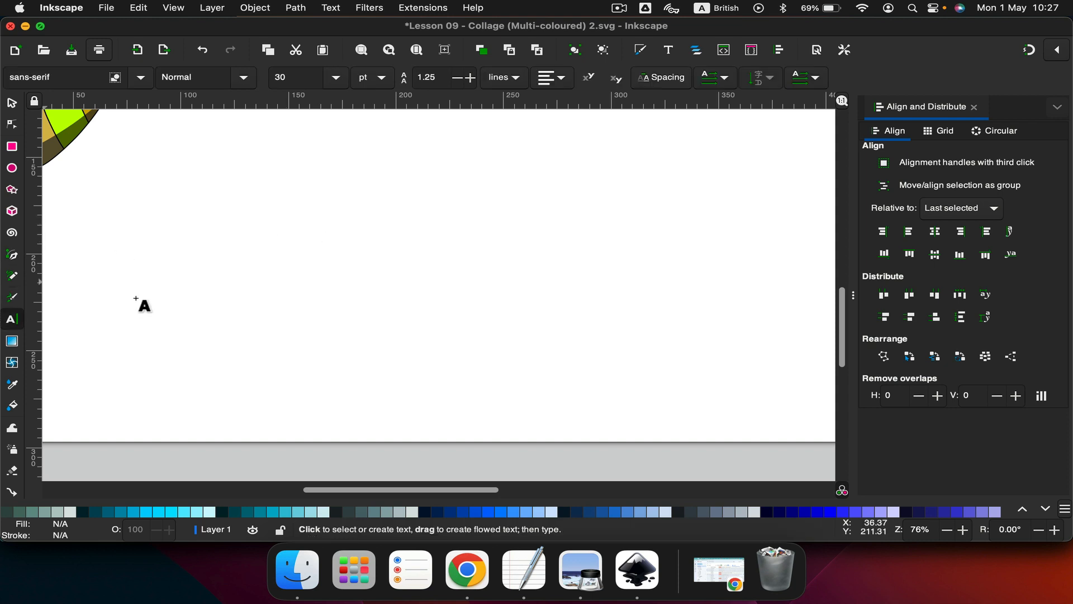
{"action": "left_click", "coordinate": [272, 261]}
{"action": "type", "text": "Sweet shop"}
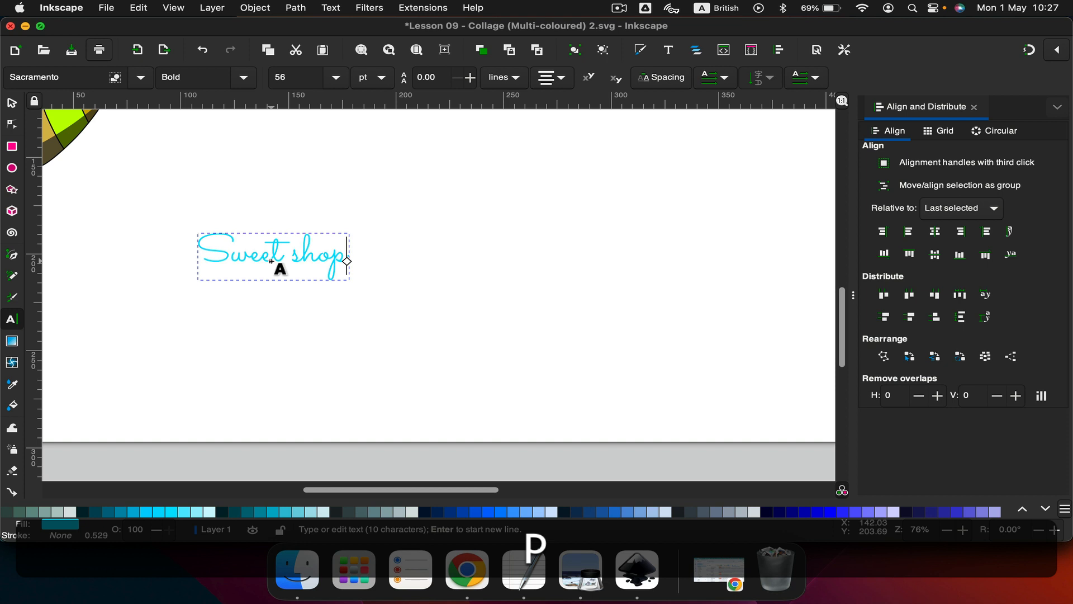
Step: Change the font of the whole "Sweet shop" text to Chalkduster
{"action": "scroll", "coordinate": [271, 261], "scroll_direction": "up", "scroll_amount": 3}
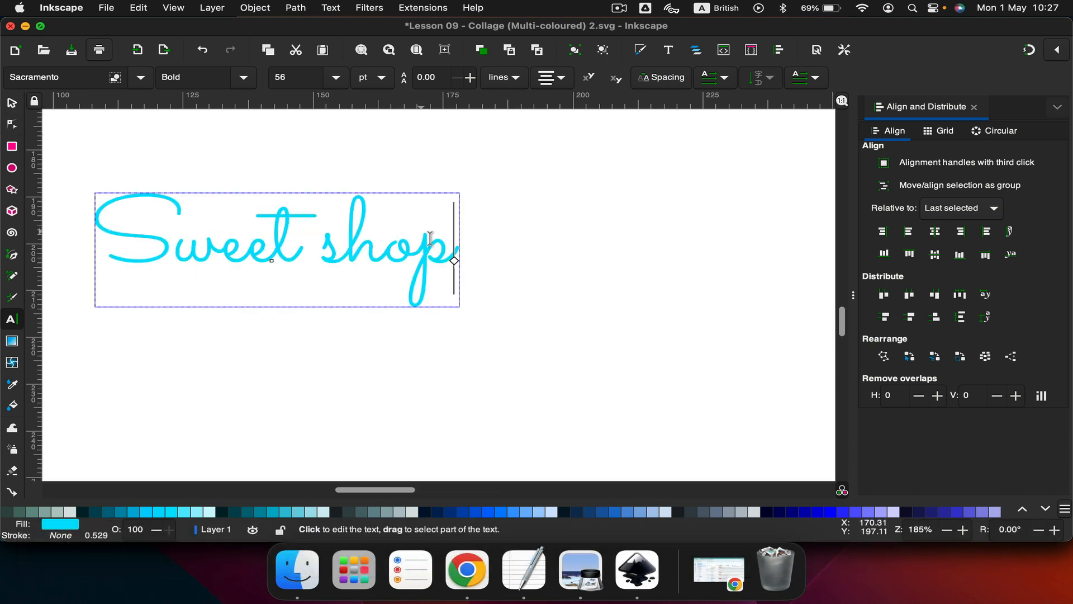
{"action": "left_click_drag", "start_coordinate": [454, 246], "coordinate": [110, 134]}
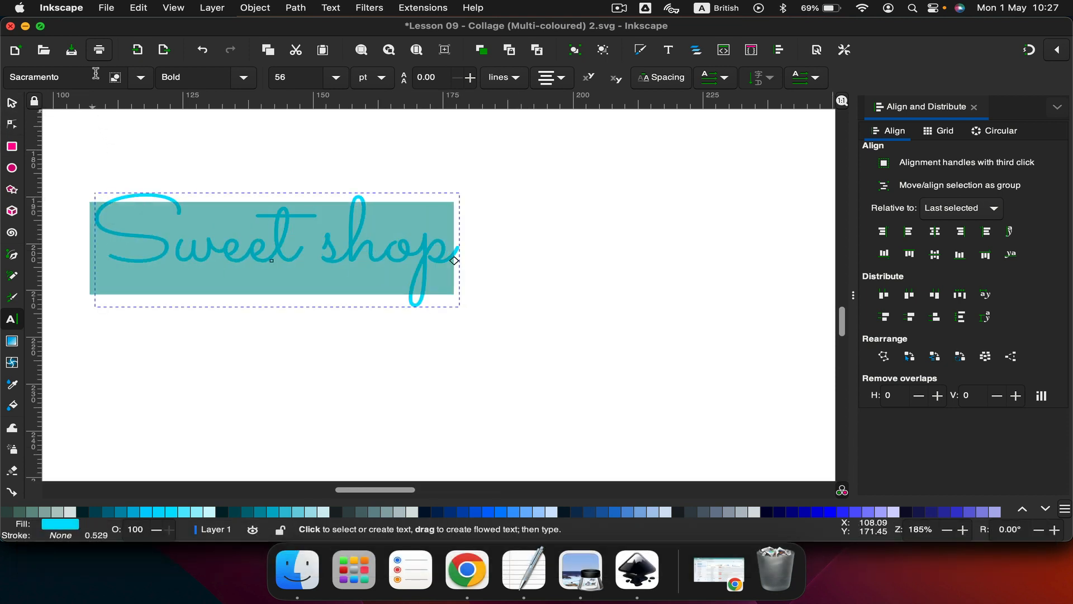
{"action": "left_click", "coordinate": [143, 78]}
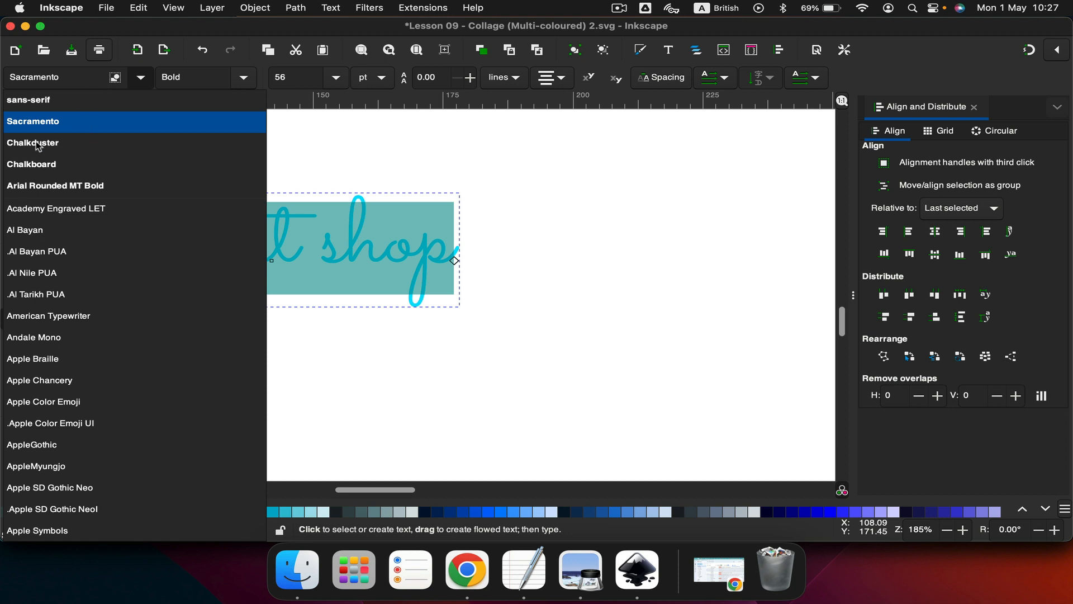
{"action": "left_click", "coordinate": [56, 116]}
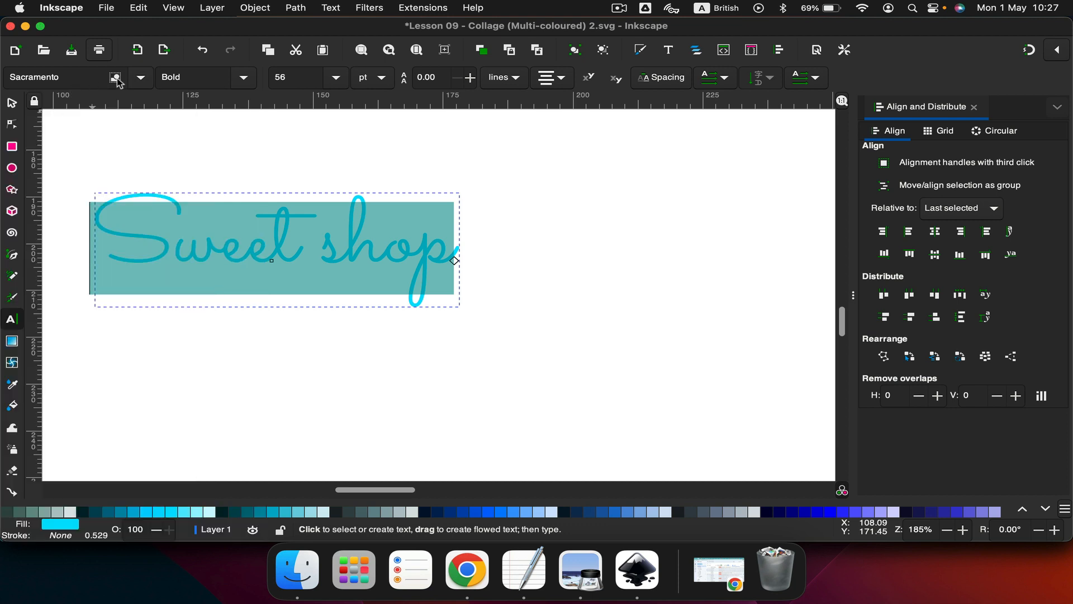
{"action": "left_click", "coordinate": [142, 79]}
{"action": "key", "text": "Down"}
{"action": "key", "text": "Return"}
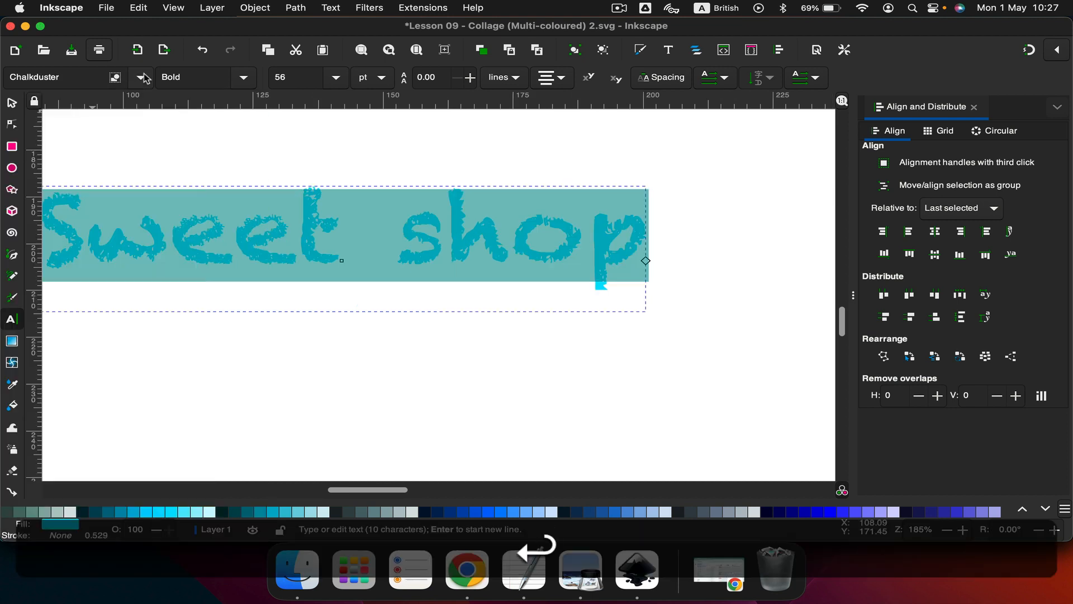
Step: Insert a line break before "shop" so the lettering is split over two lines
{"action": "scroll", "coordinate": [228, 223], "scroll_direction": "left", "scroll_amount": 5}
{"action": "left_click", "coordinate": [151, 308]}
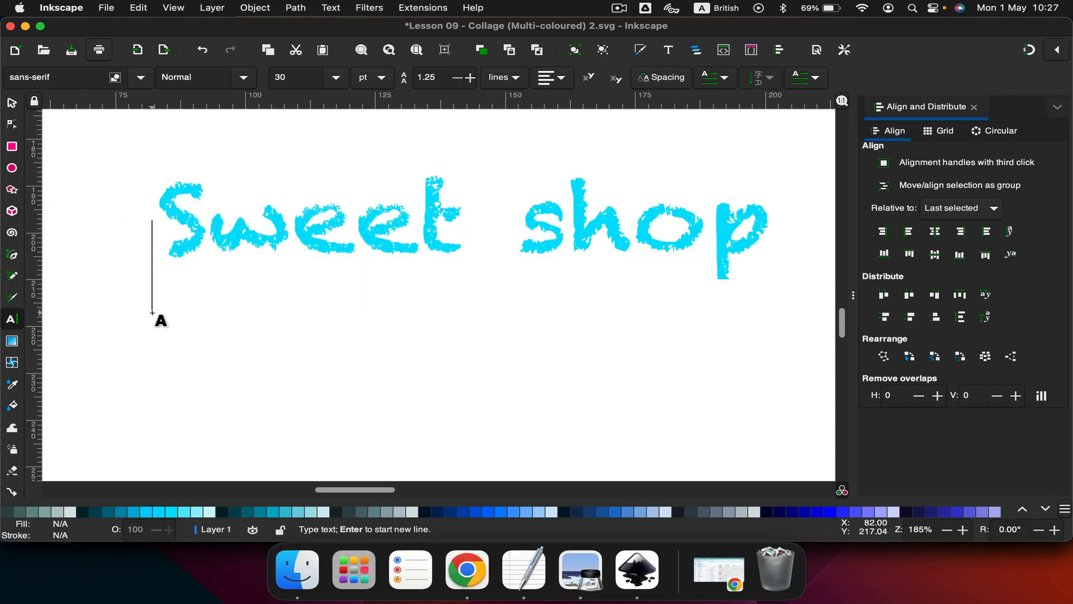
{"action": "left_click", "coordinate": [525, 231]}
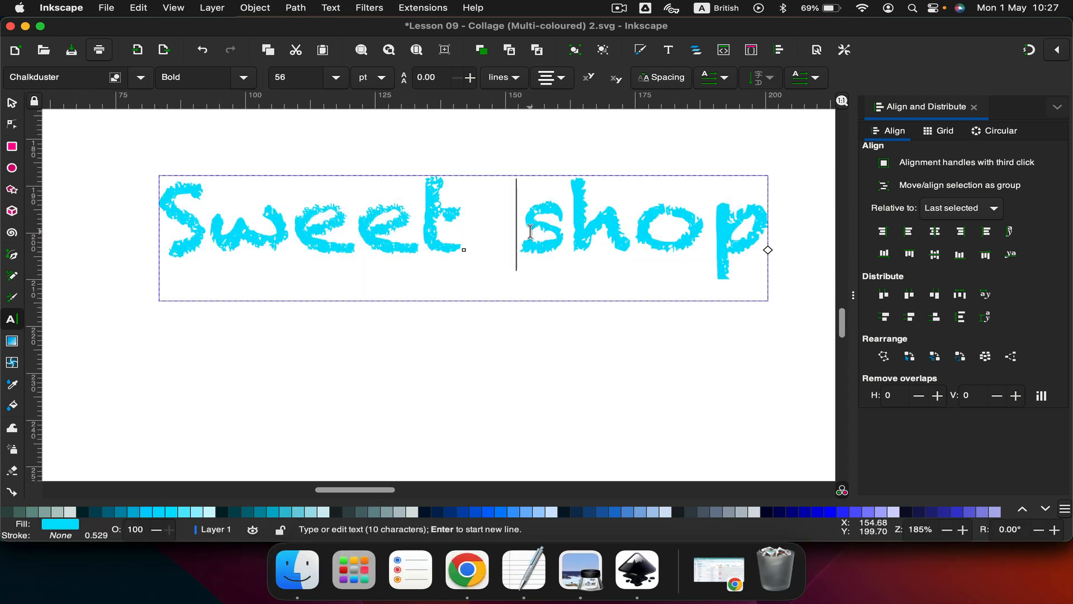
{"action": "key", "text": "Return"}
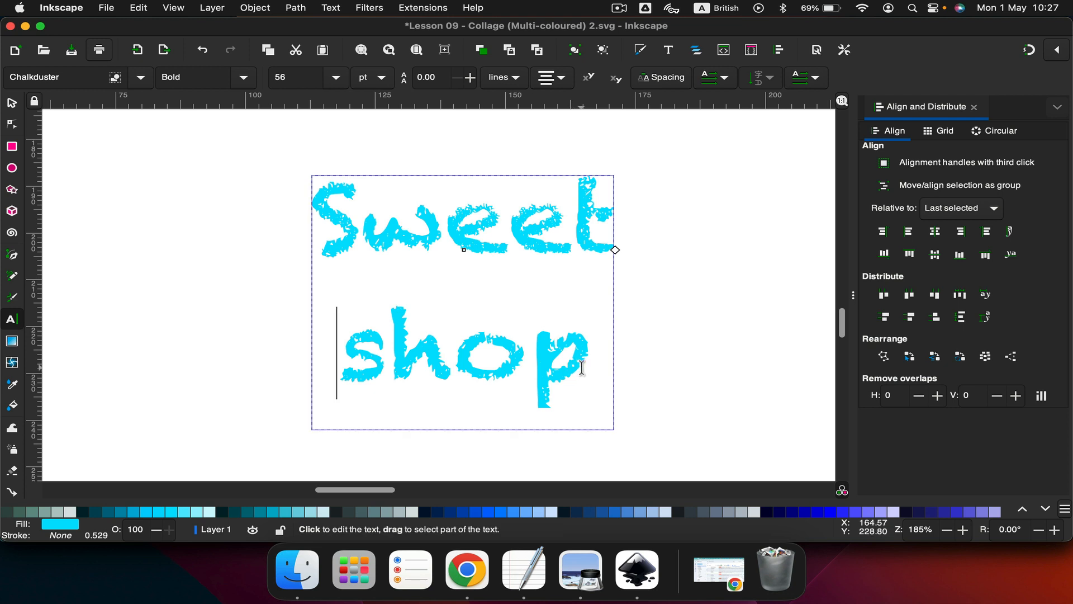
Step: Fill both lines of the "Sweet shop" text with dark navy blue and select the text as an object
{"action": "left_click", "coordinate": [584, 385]}
{"action": "key", "text": "ctrl+a"}
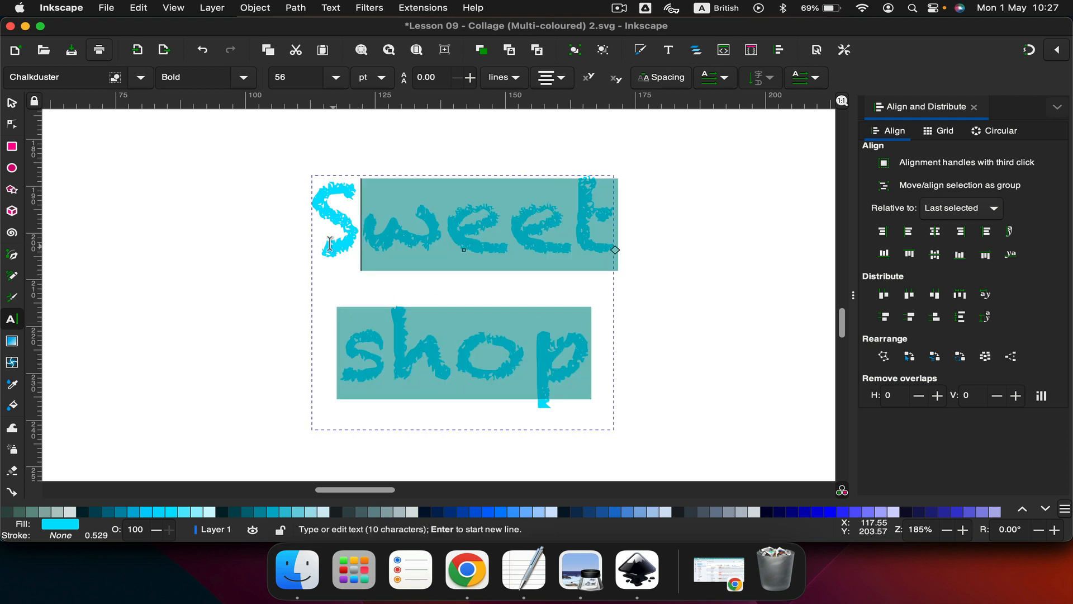
{"action": "left_click", "coordinate": [792, 512]}
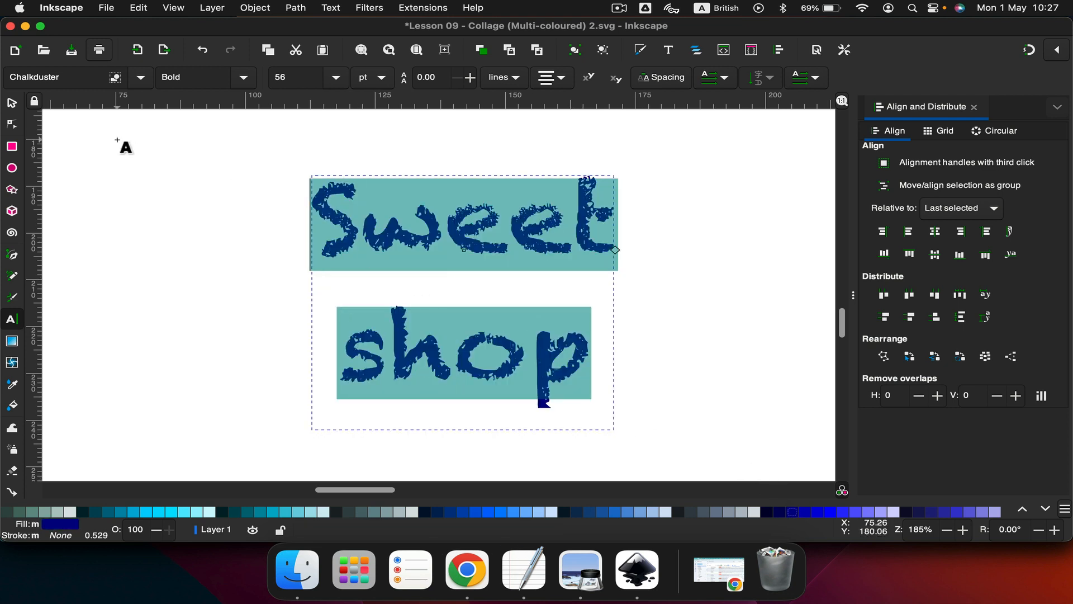
{"action": "left_click", "coordinate": [5, 104]}
{"action": "scroll", "coordinate": [208, 240], "scroll_direction": "down", "scroll_amount": 3}
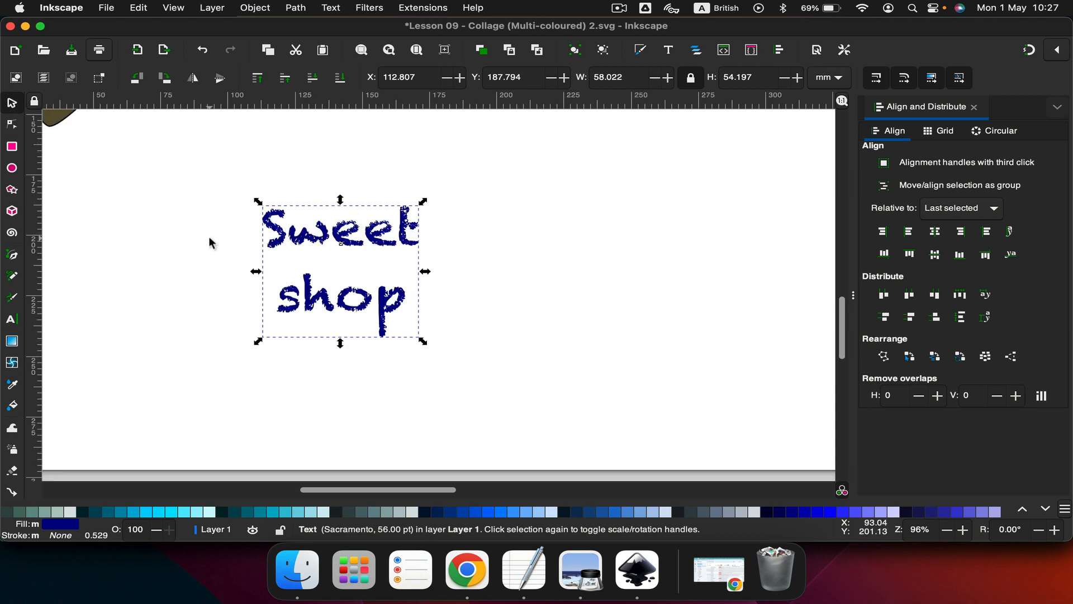
{"action": "scroll", "coordinate": [211, 241], "scroll_direction": "left", "scroll_amount": 1}
{"action": "scroll", "coordinate": [212, 241], "scroll_direction": "down", "scroll_amount": 3}
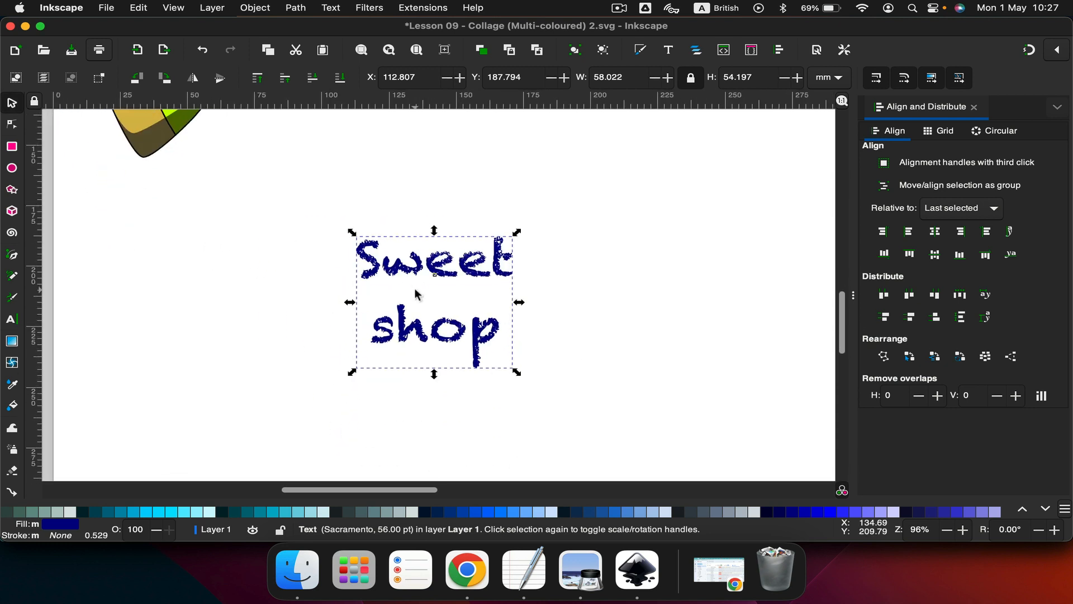
Step: Open the recent file Lesson 09 - Collage (Multi-coloured).svg and enlarge its window to the full screen
{"action": "left_click", "coordinate": [107, 5]}
{"action": "mouse_move", "coordinate": [199, 73]}
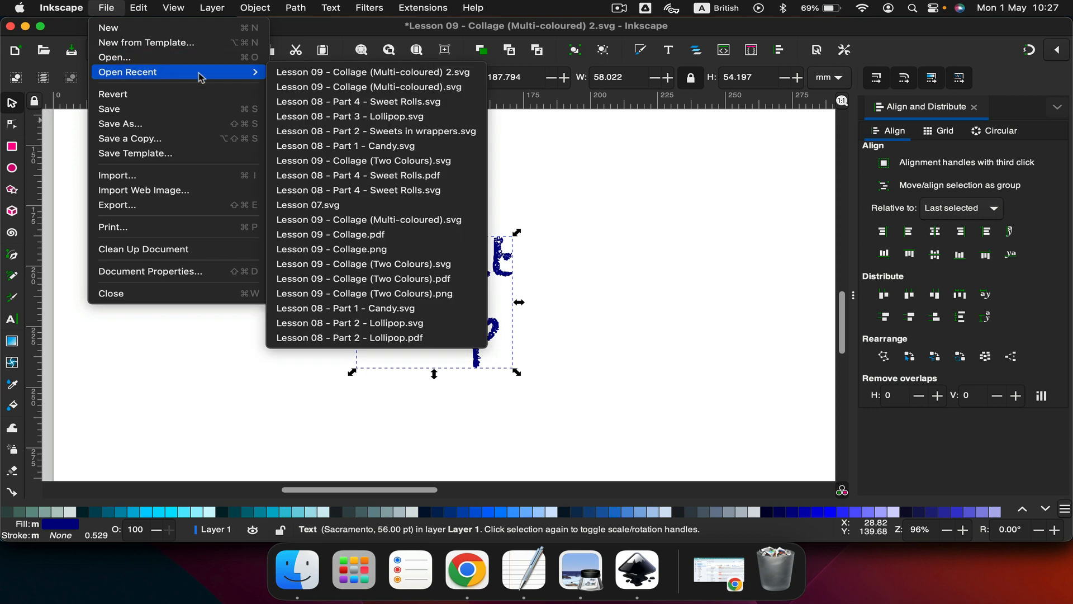
{"action": "left_click", "coordinate": [384, 88]}
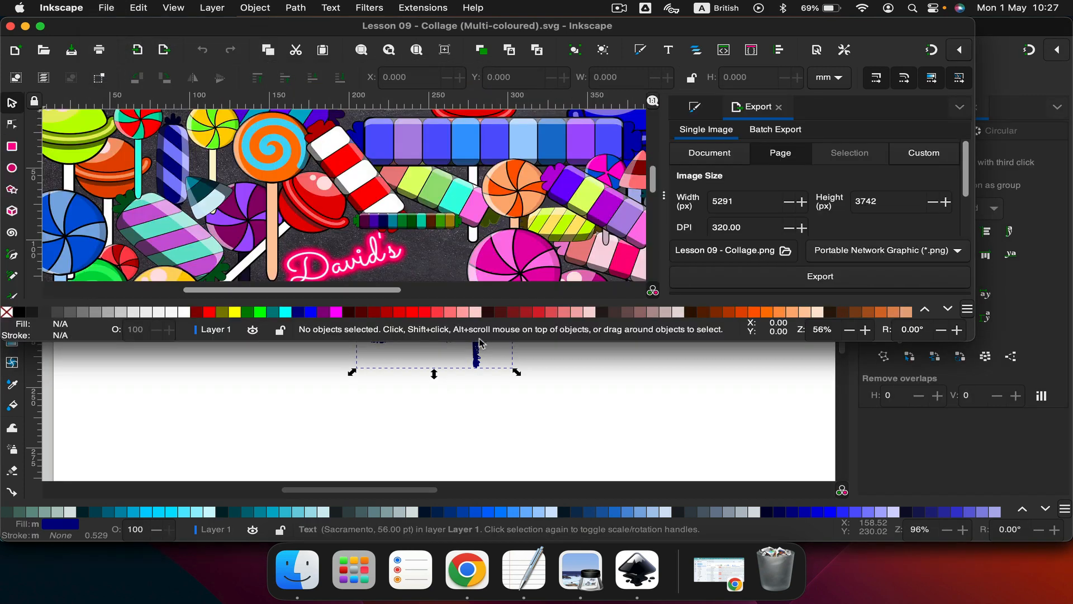
{"action": "double_click", "coordinate": [338, 28]}
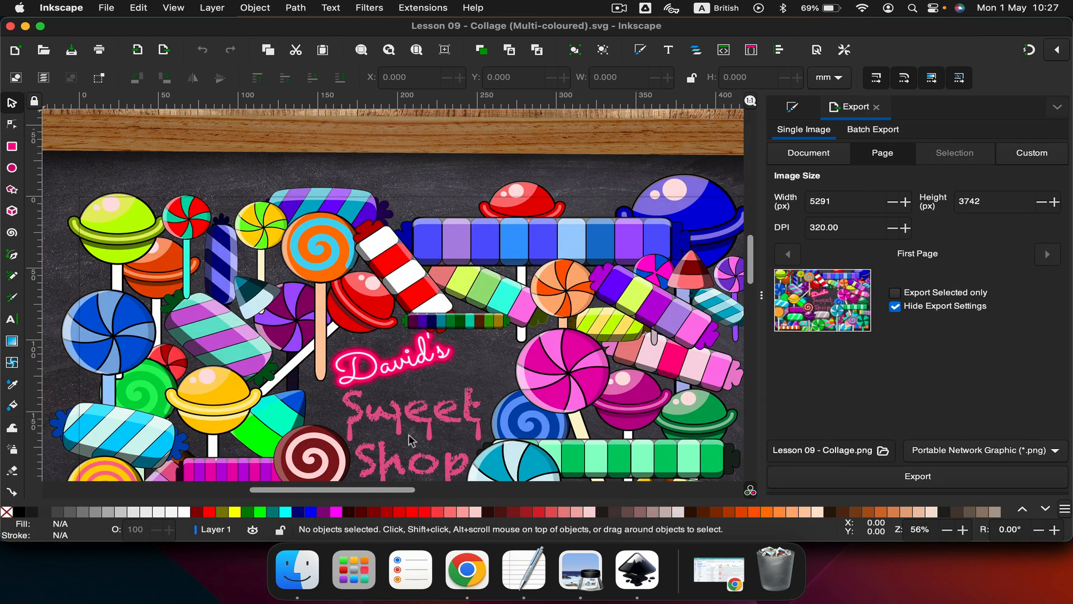
Step: Delete the four pink drips hanging from the word "Sweet" and the one hanging from the "h" of "Shop"
{"action": "scroll", "coordinate": [411, 441], "scroll_direction": "up", "scroll_amount": 10}
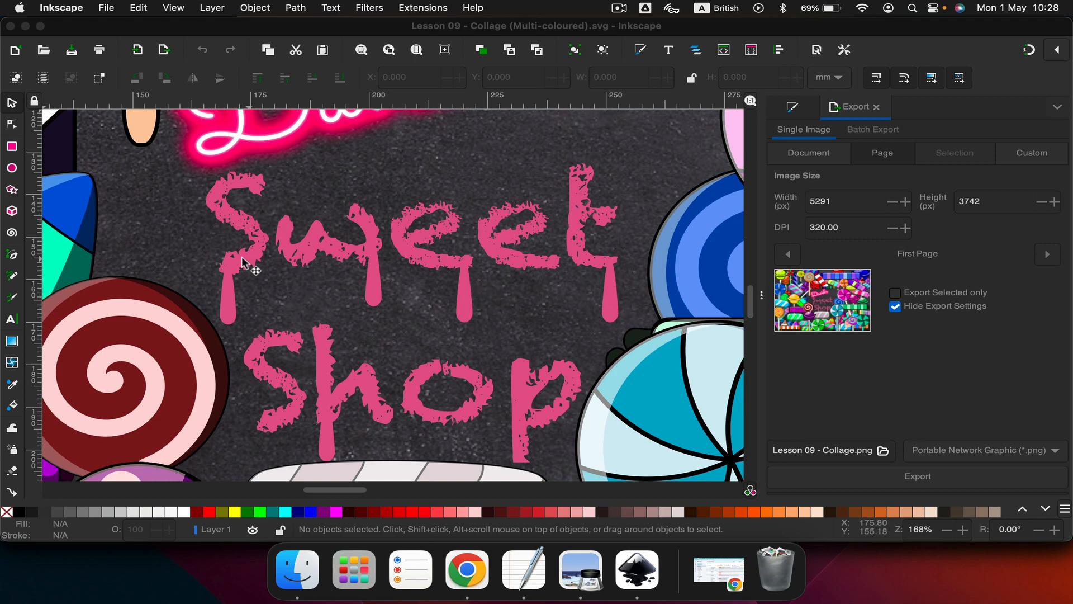
{"action": "left_click", "coordinate": [225, 303]}
{"action": "key", "text": "BackSpace"}
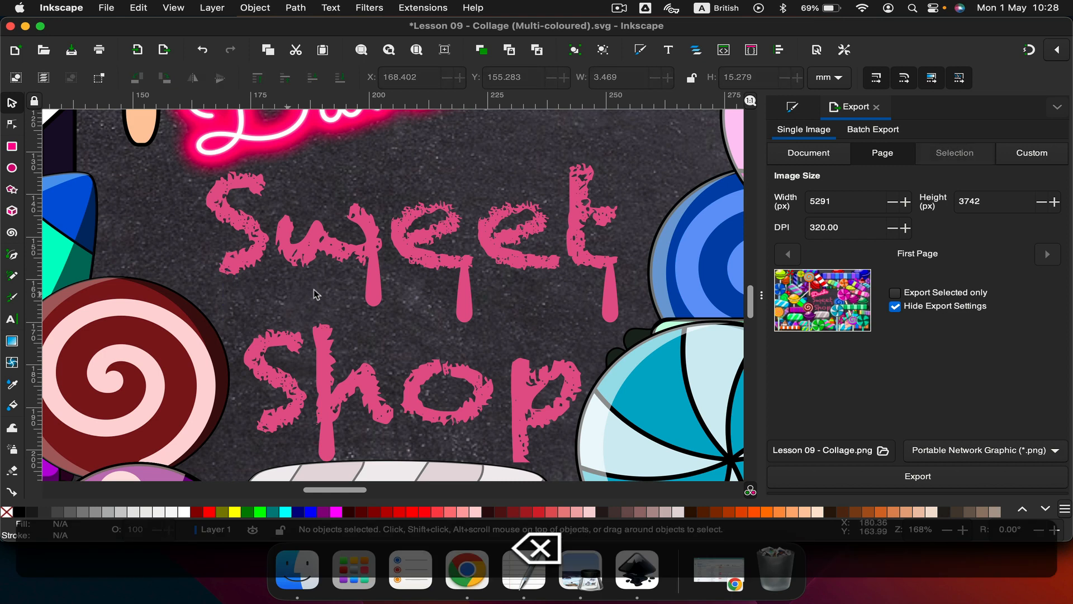
{"action": "left_click", "coordinate": [377, 291]}
{"action": "key", "text": "BackSpace"}
{"action": "left_click", "coordinate": [465, 306]}
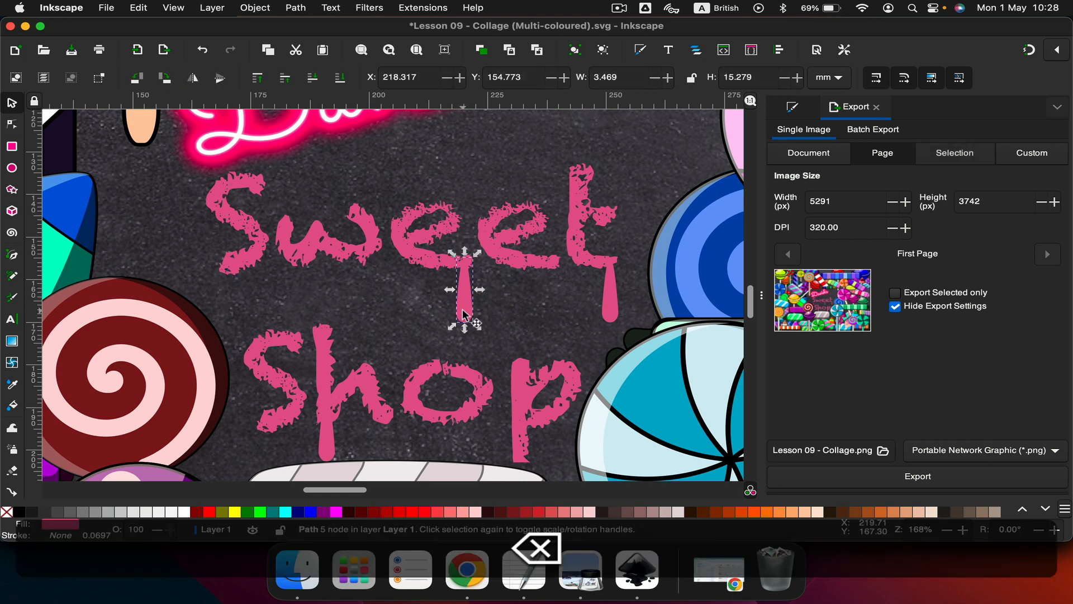
{"action": "key", "text": "BackSpace"}
{"action": "left_click", "coordinate": [608, 309]}
{"action": "key", "text": "BackSpace"}
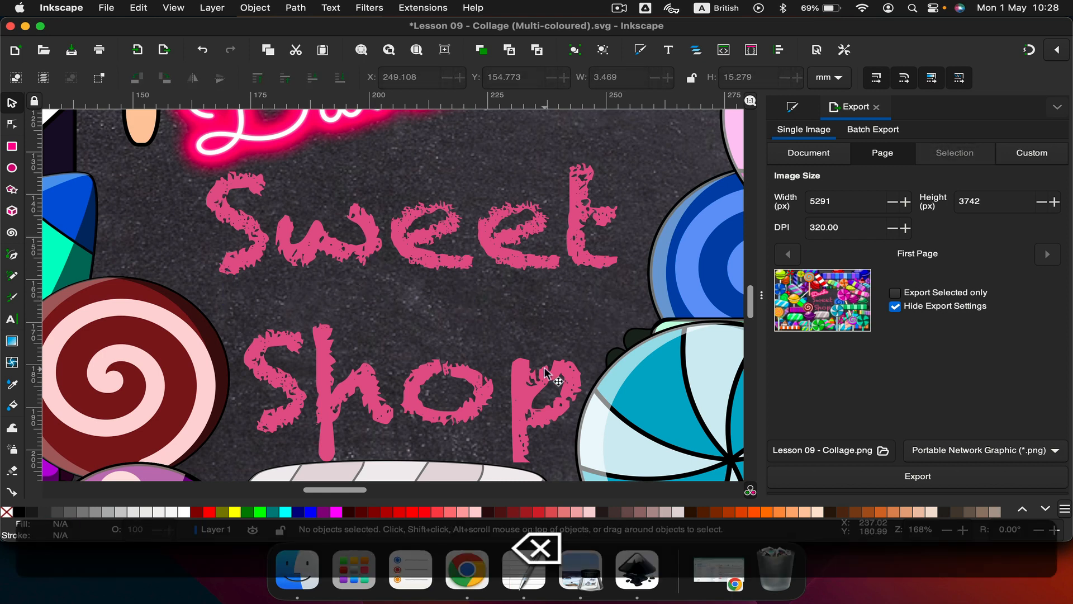
{"action": "scroll", "coordinate": [369, 383], "scroll_direction": "down", "scroll_amount": 2}
{"action": "left_click", "coordinate": [352, 400]}
{"action": "key", "text": "BackSpace"}
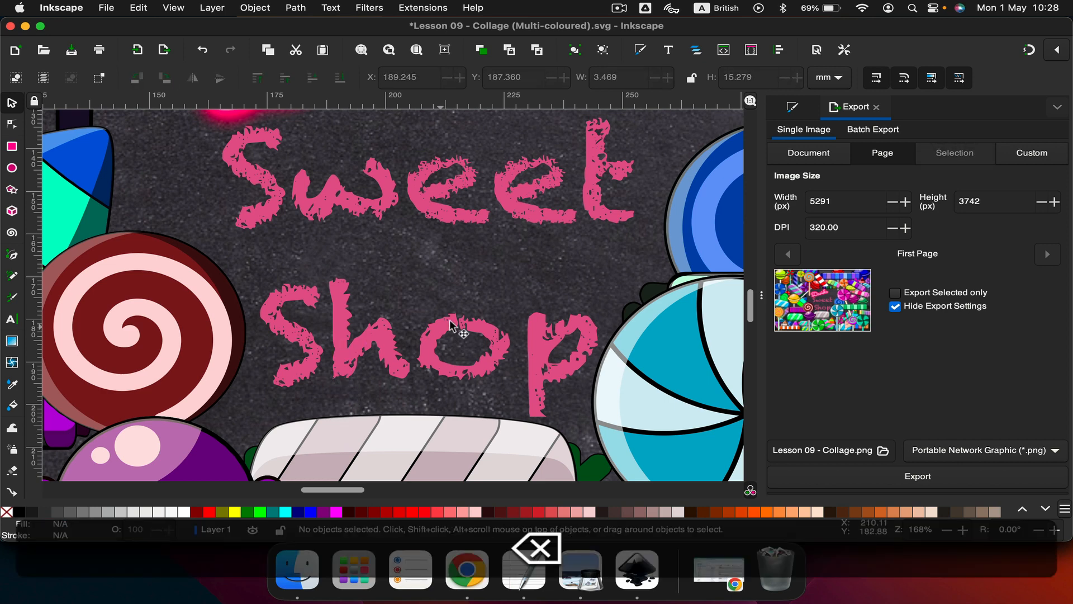
Step: Lower the green striped sweet beside the purple lollipop to the bottom of the stacking order, and raise it back to the top
{"action": "scroll", "coordinate": [450, 320], "scroll_direction": "down", "scroll_amount": 2}
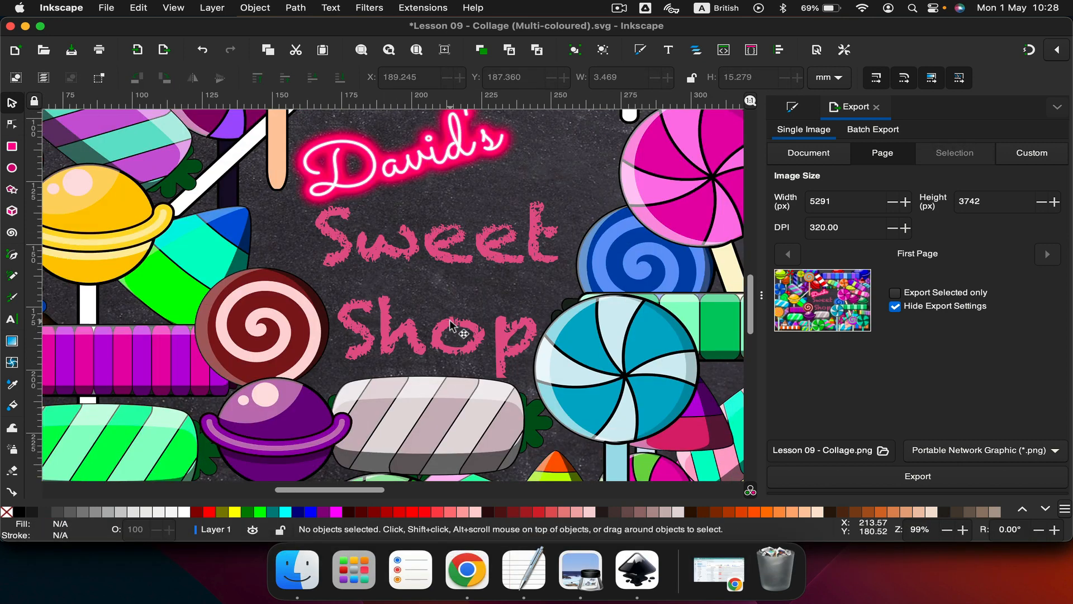
{"action": "scroll", "coordinate": [444, 320], "scroll_direction": "down", "scroll_amount": 2}
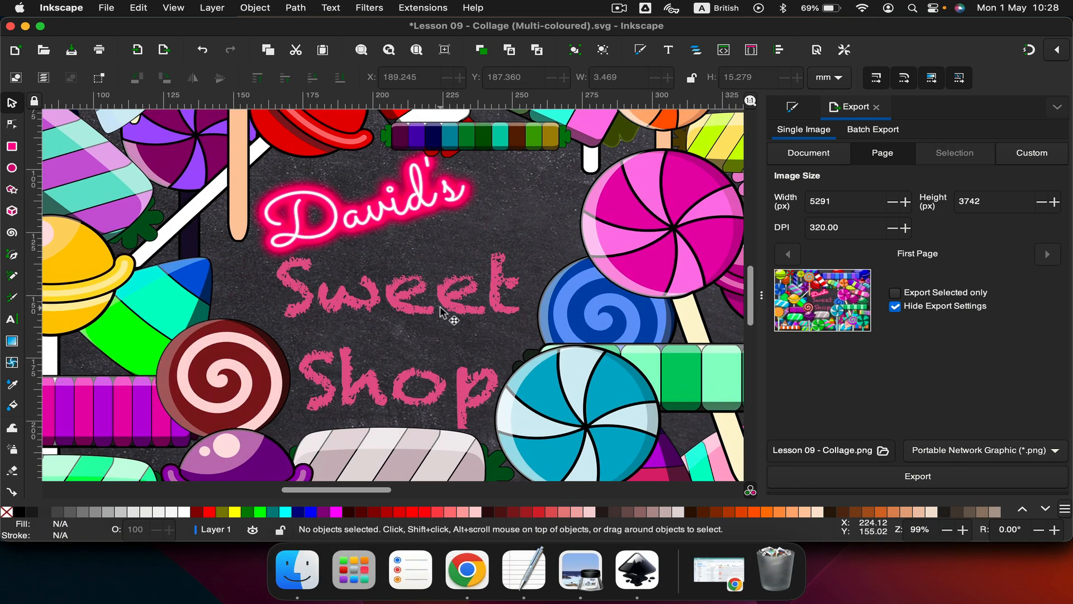
{"action": "scroll", "coordinate": [441, 311], "scroll_direction": "down", "scroll_amount": 2}
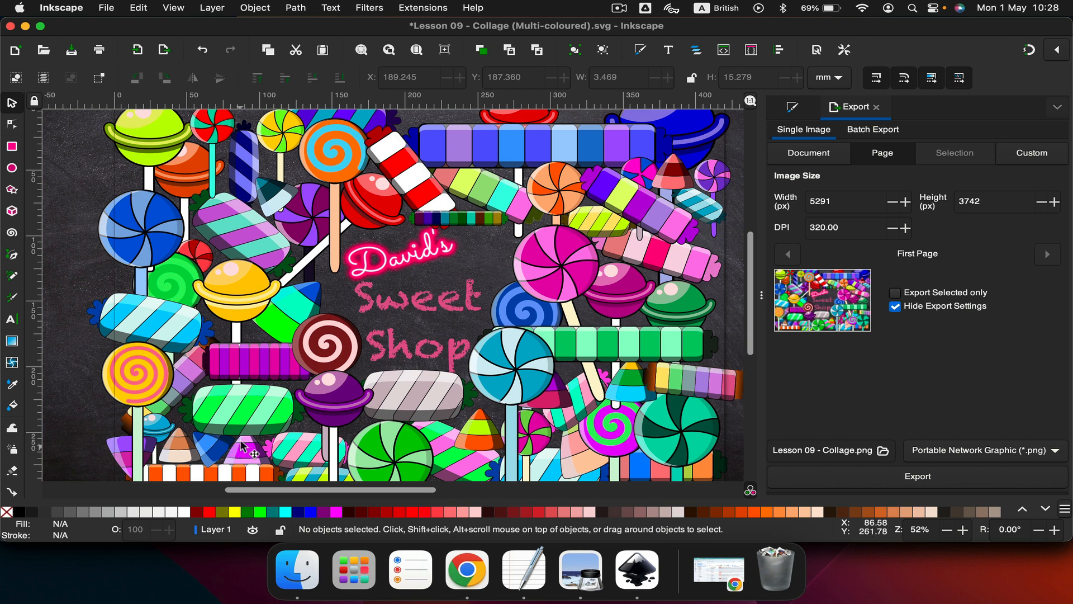
{"action": "left_click", "coordinate": [232, 413]}
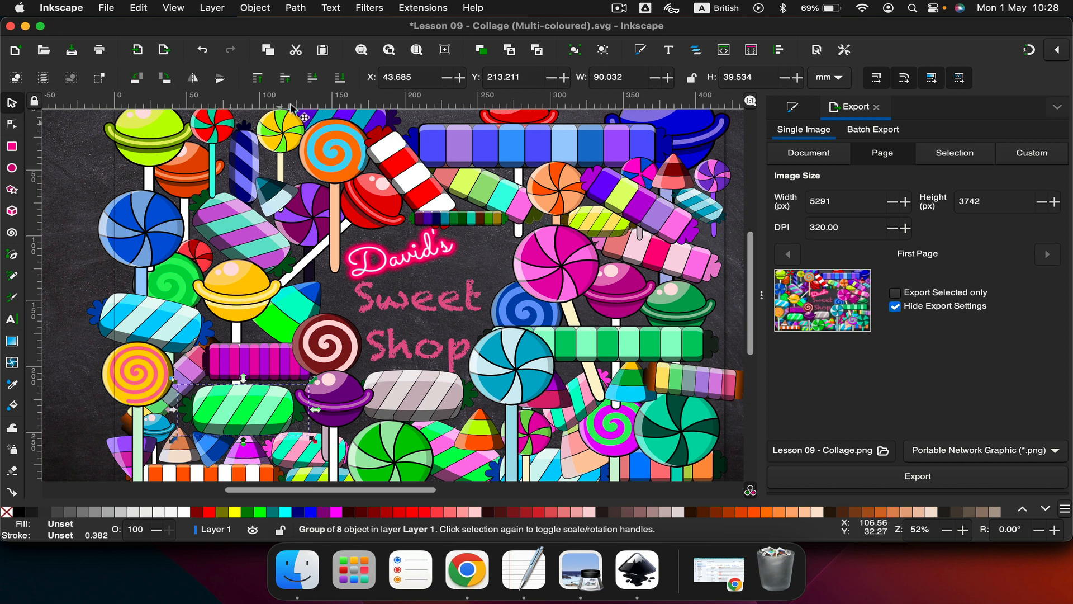
{"action": "left_click", "coordinate": [342, 78]}
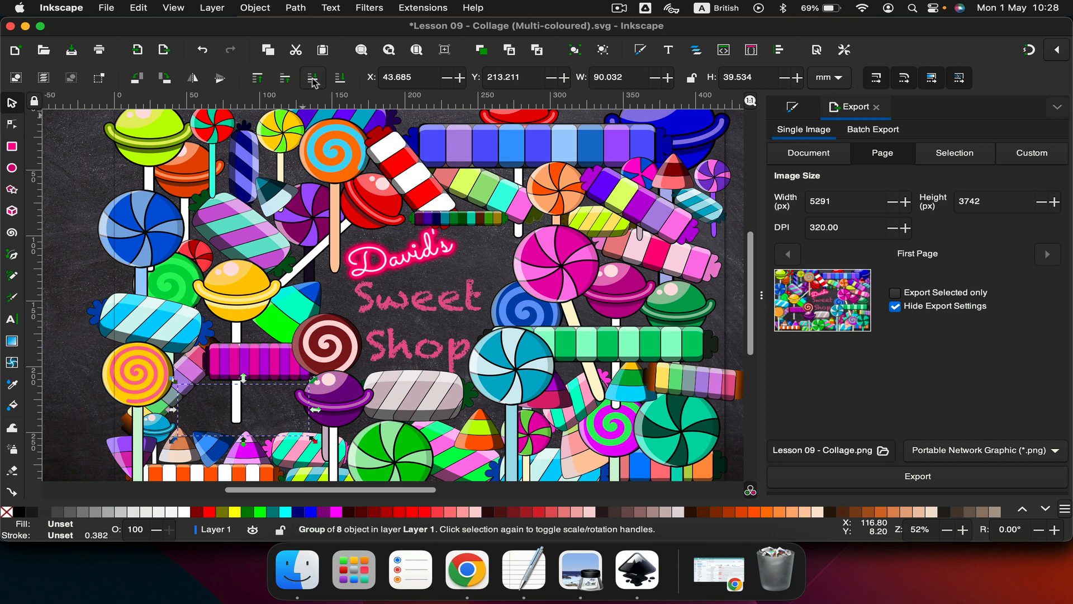
{"action": "left_click", "coordinate": [259, 78]}
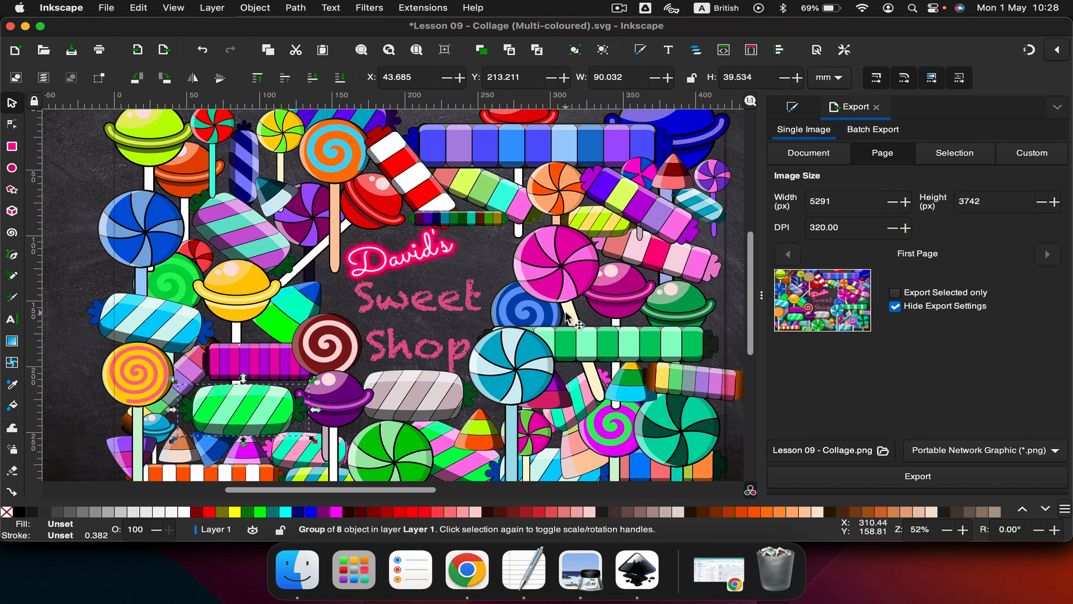
Step: Ungroup the bright green round lollipop in the spare area outside the page
{"action": "scroll", "coordinate": [582, 391], "scroll_direction": "down", "scroll_amount": 2}
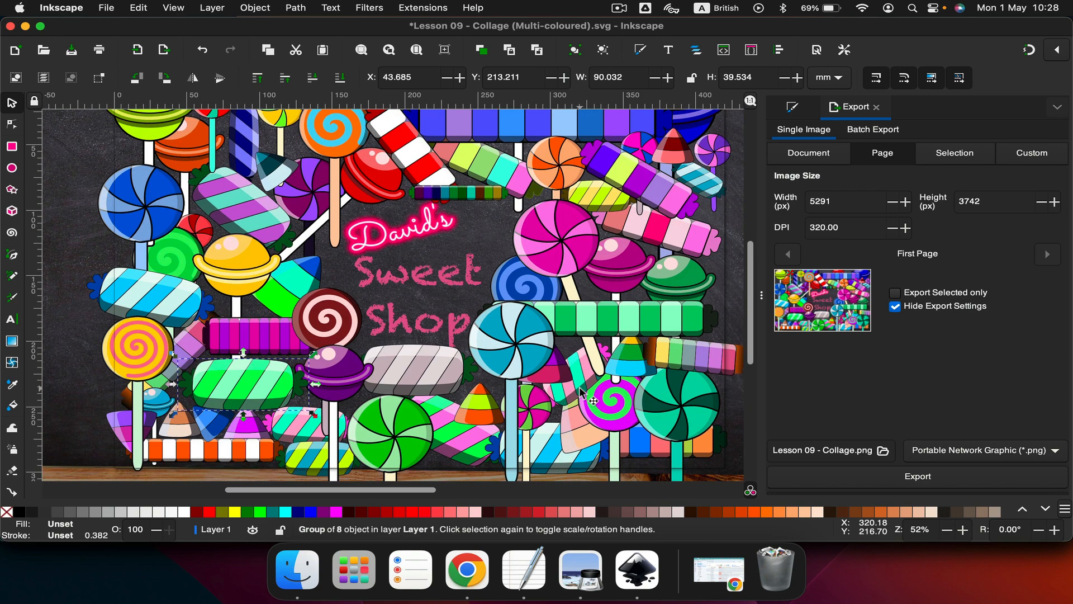
{"action": "scroll", "coordinate": [582, 391], "scroll_direction": "down", "scroll_amount": 3}
{"action": "scroll", "coordinate": [577, 390], "scroll_direction": "right", "scroll_amount": 10}
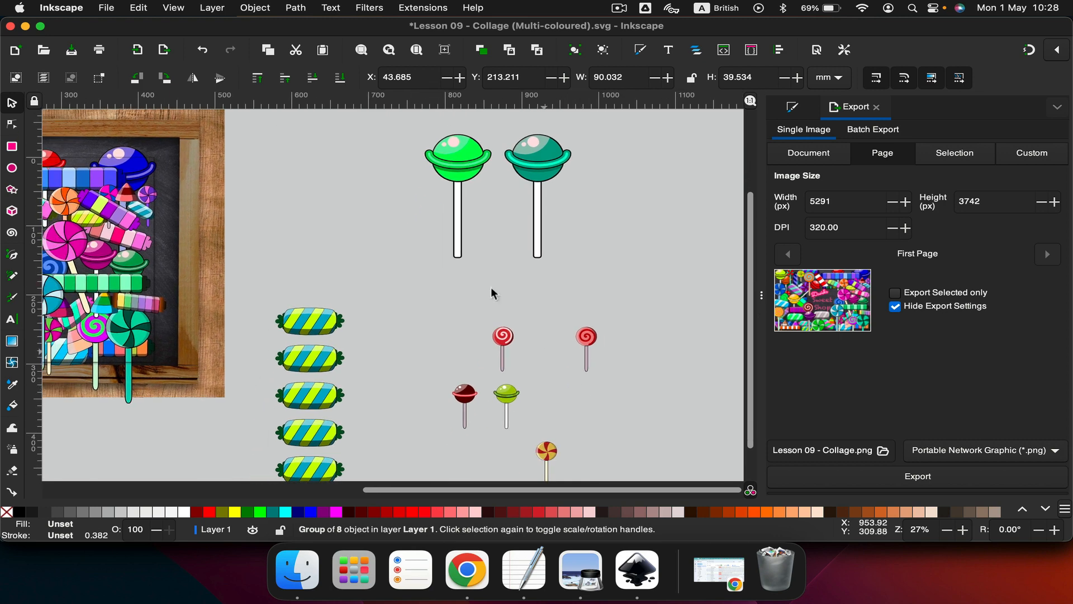
{"action": "left_click", "coordinate": [475, 165]}
{"action": "right_click", "coordinate": [458, 155]}
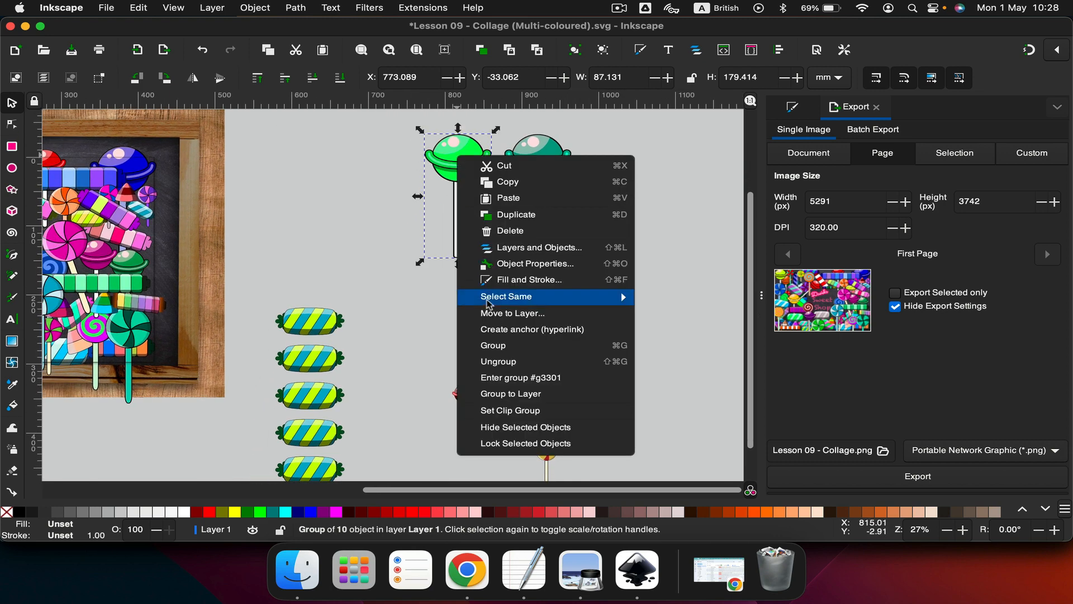
{"action": "left_click", "coordinate": [500, 362]}
Step: Fill the ball of the ungrouped green lollipop with blue #0055D4 from the colour palette
{"action": "scroll", "coordinate": [476, 172], "scroll_direction": "up", "scroll_amount": 3}
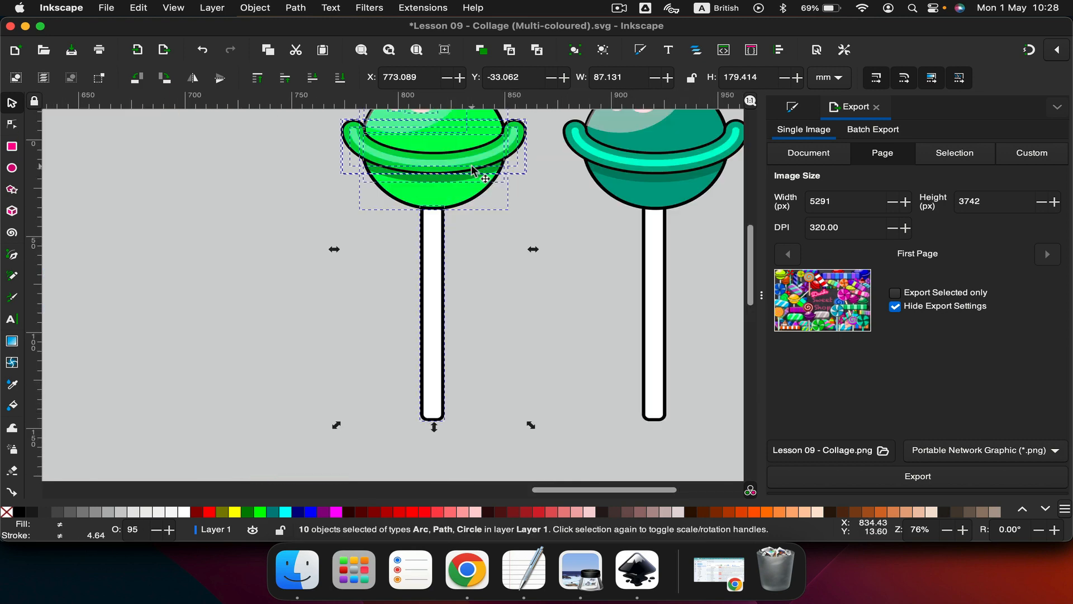
{"action": "scroll", "coordinate": [472, 170], "scroll_direction": "up", "scroll_amount": 2}
{"action": "scroll", "coordinate": [473, 169], "scroll_direction": "right", "scroll_amount": 2}
{"action": "left_click", "coordinate": [255, 243]}
{"action": "left_click", "coordinate": [384, 239]}
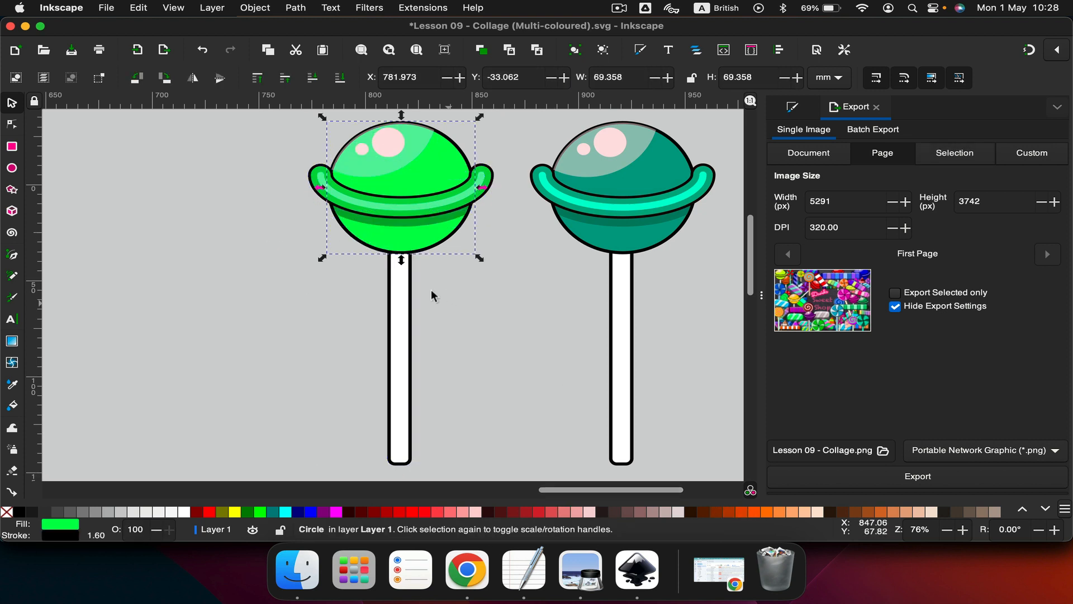
{"action": "left_click", "coordinate": [1045, 509]}
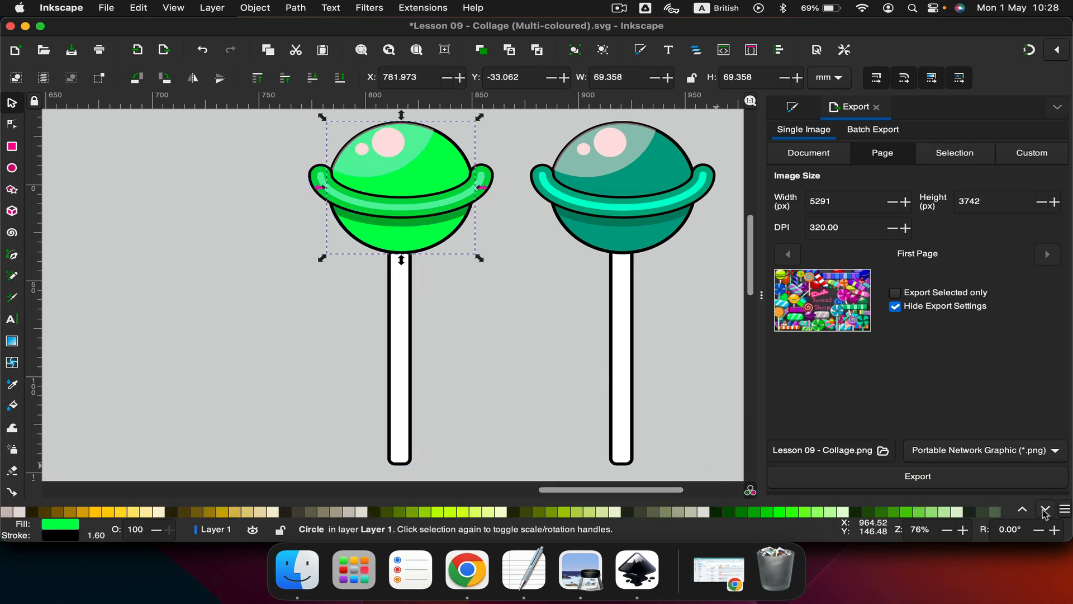
{"action": "left_click", "coordinate": [1044, 510]}
{"action": "left_click", "coordinate": [1045, 510]}
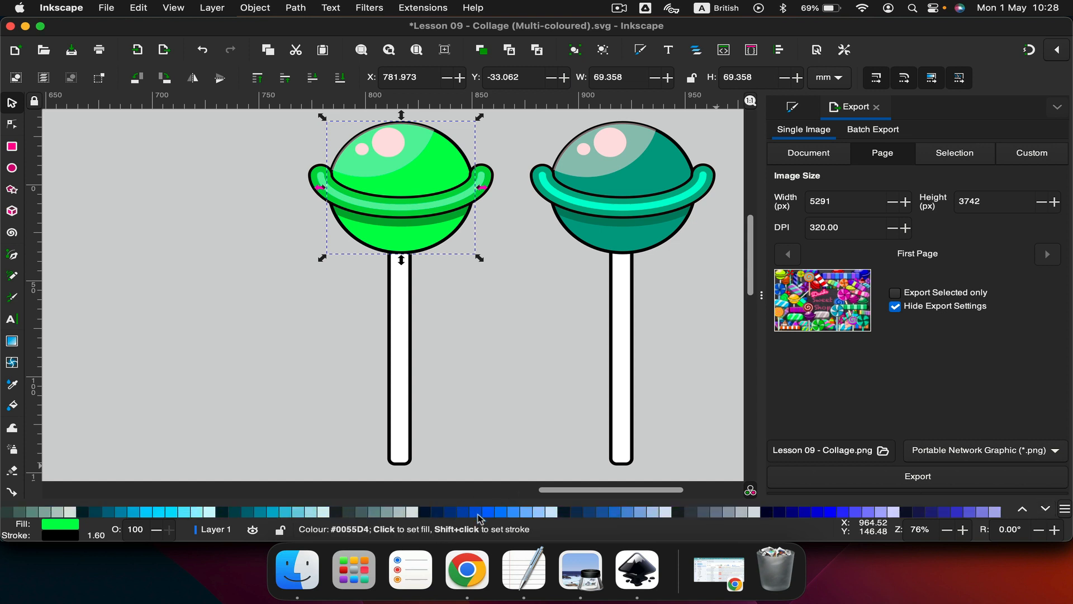
{"action": "left_click", "coordinate": [478, 514]}
Step: Fill the lollipop's shadow band with dark blue and its outer ring with the same blue as the ball
{"action": "scroll", "coordinate": [379, 214], "scroll_direction": "up", "scroll_amount": 2}
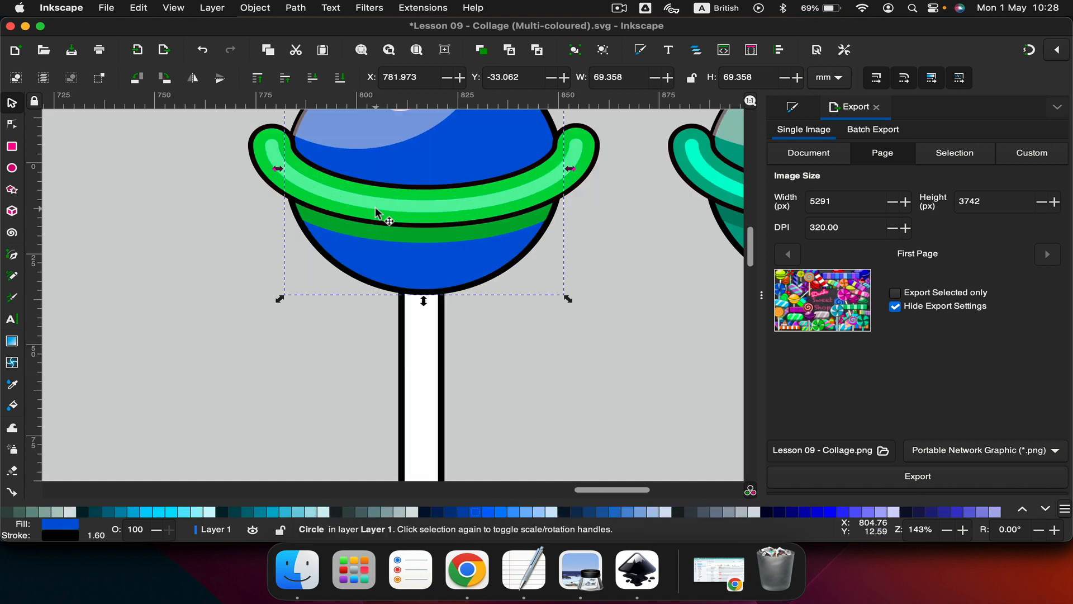
{"action": "left_click", "coordinate": [371, 235]}
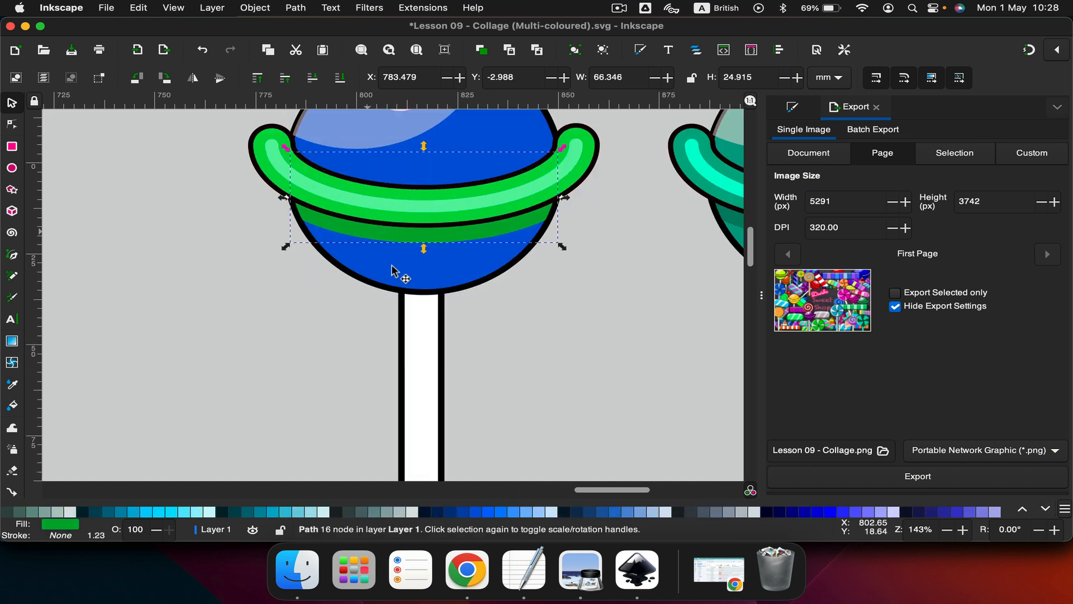
{"action": "left_click", "coordinate": [453, 515]}
{"action": "left_click", "coordinate": [335, 179]}
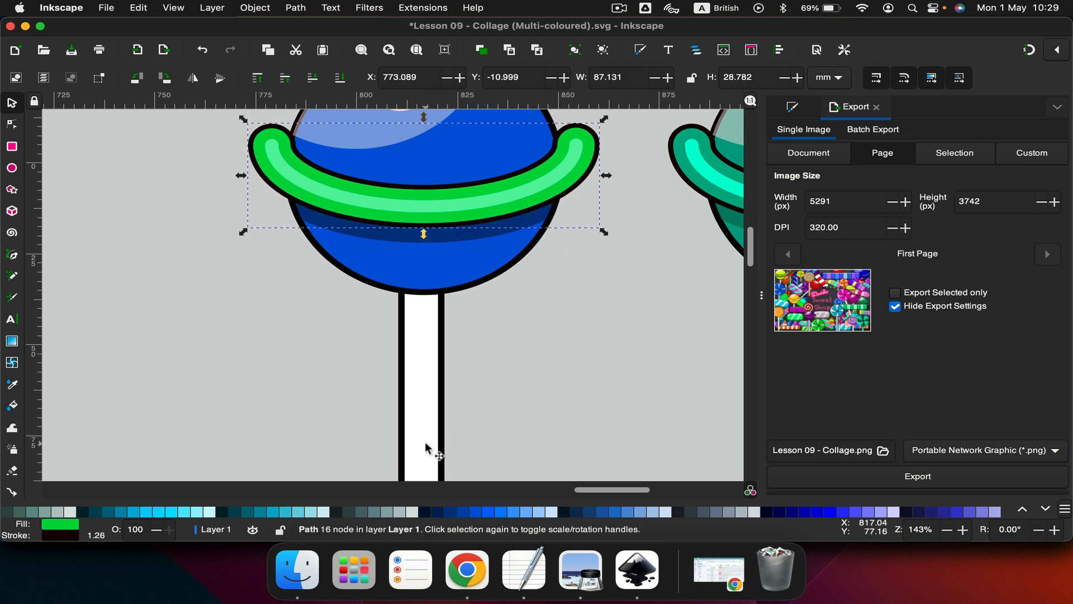
{"action": "left_click", "coordinate": [477, 512]}
Step: Recolour the stroke of the ring's highlight arc with the light blue sampled from the highlight on the ball
{"action": "left_click", "coordinate": [329, 195]}
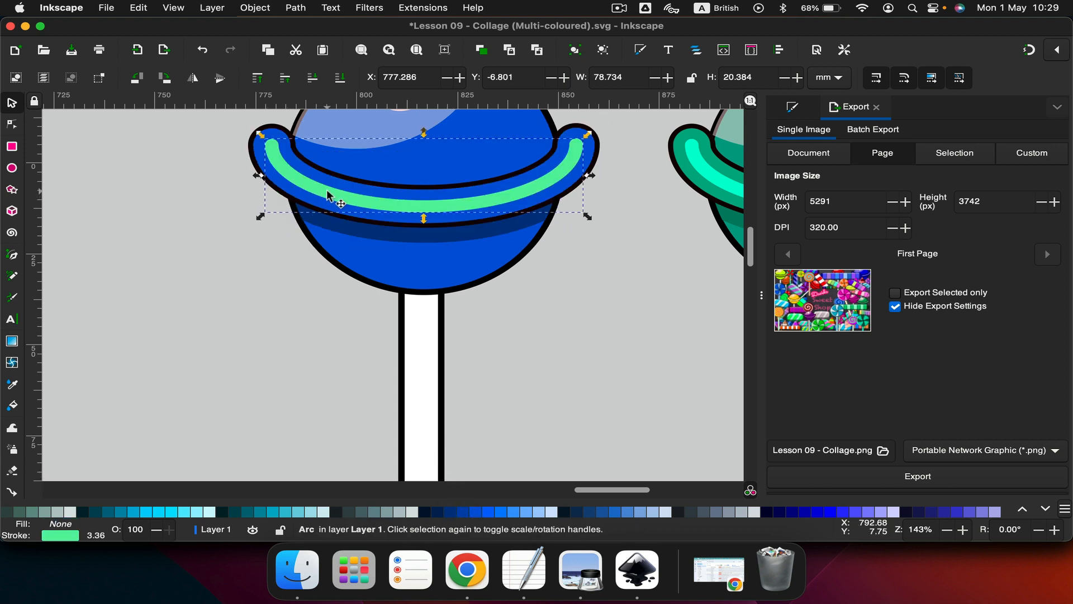
{"action": "left_click", "coordinate": [878, 107]}
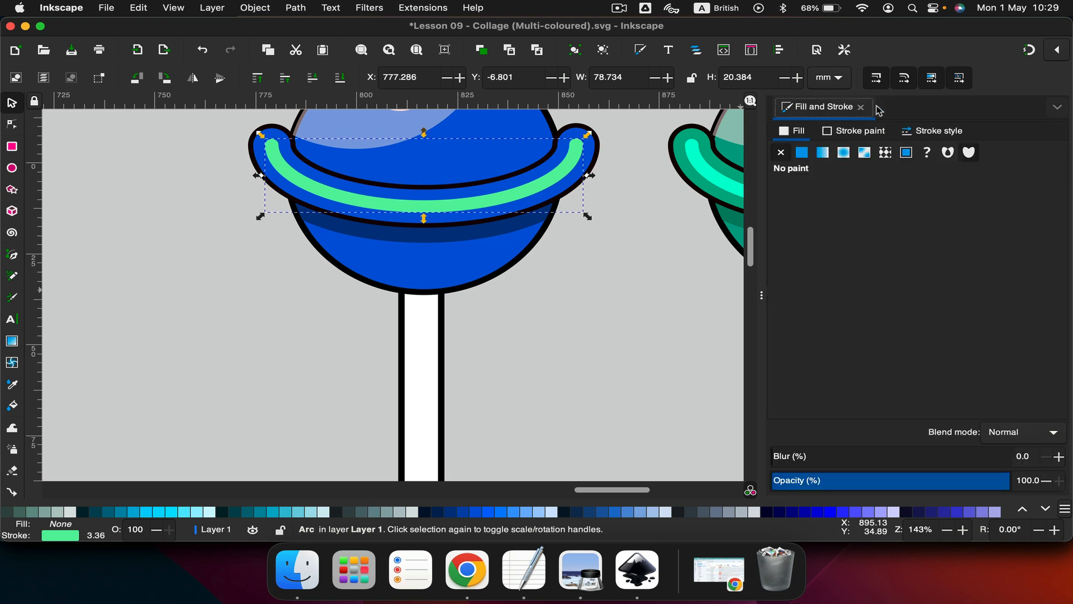
{"action": "left_click", "coordinate": [854, 131]}
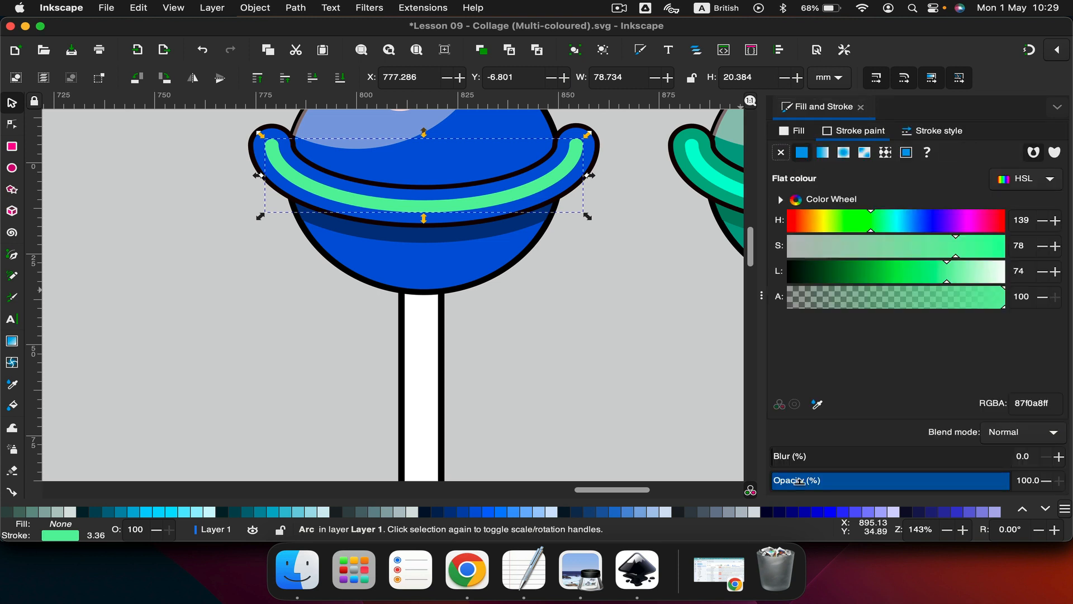
{"action": "left_click", "coordinate": [818, 407]}
{"action": "left_click", "coordinate": [330, 120]}
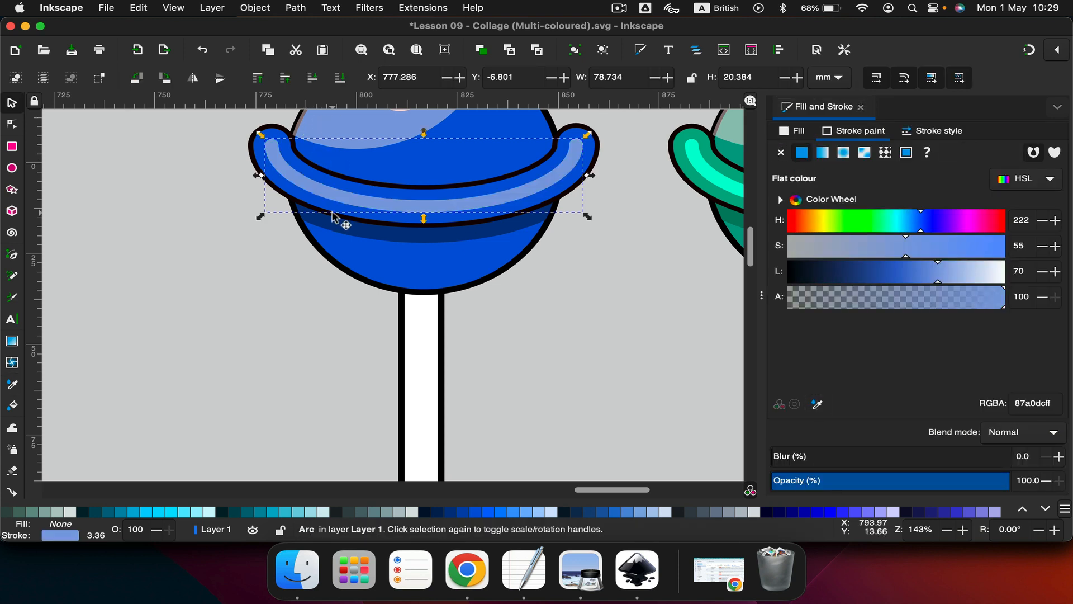
Step: Select all parts of the blue lollipop, including its stick, and group them
{"action": "scroll", "coordinate": [334, 217], "scroll_direction": "down", "scroll_amount": 2}
{"action": "scroll", "coordinate": [334, 218], "scroll_direction": "up", "scroll_amount": 2}
{"action": "left_click_drag", "start_coordinate": [245, 136], "coordinate": [481, 304]}
{"action": "scroll", "coordinate": [481, 304], "scroll_direction": "up", "scroll_amount": 5}
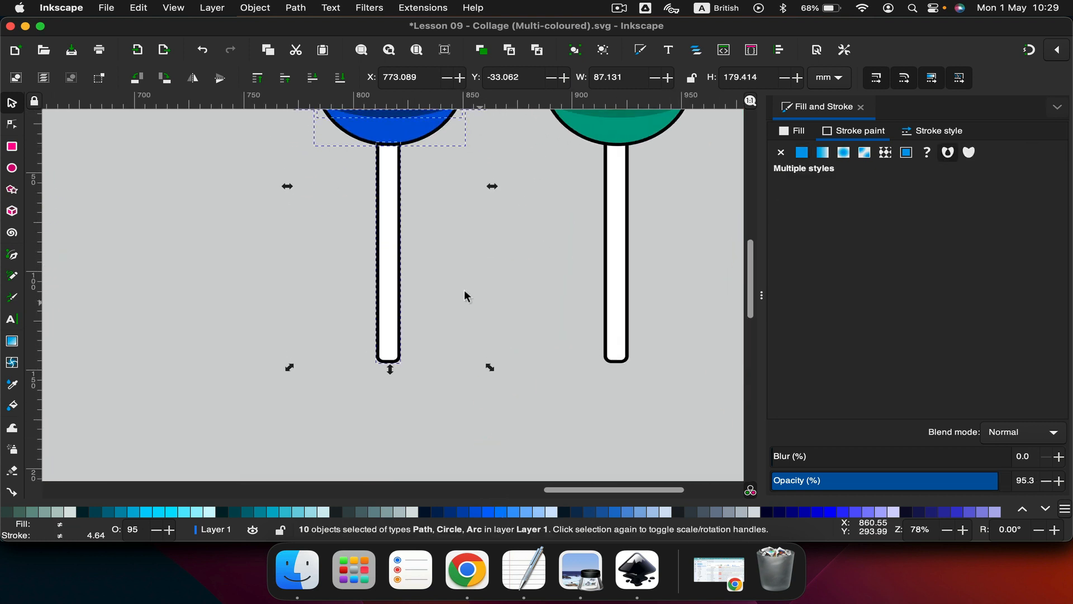
{"action": "right_click", "coordinate": [381, 246]}
{"action": "left_click", "coordinate": [413, 434]}
{"action": "scroll", "coordinate": [360, 292], "scroll_direction": "up", "scroll_amount": 5}
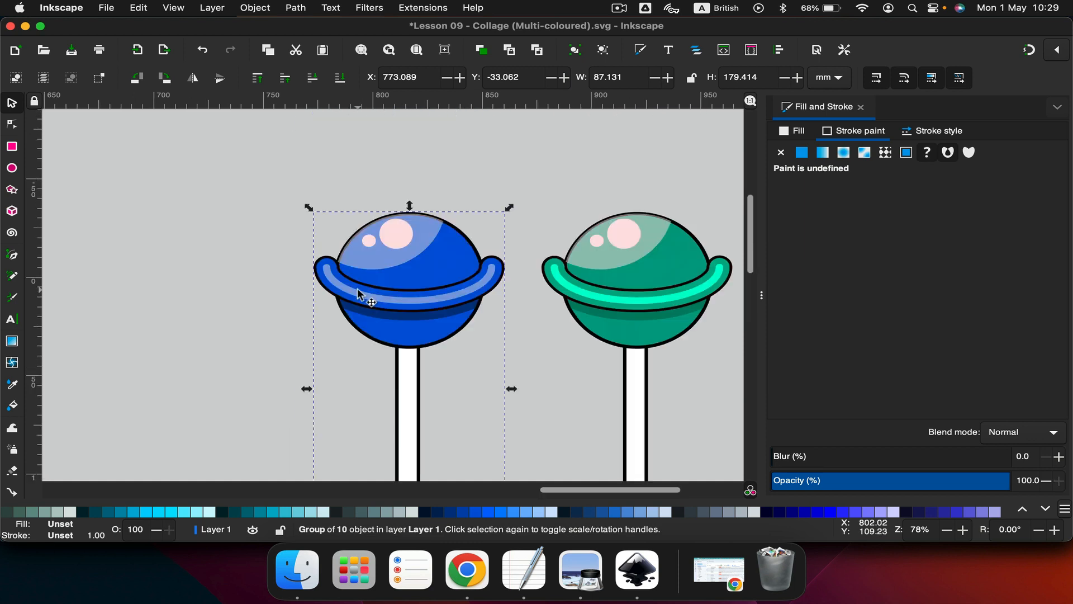
Step: Try shrinking the blue lollipop group to about 45 × 115 mm, and again to about 14 × 63 mm
{"action": "scroll", "coordinate": [359, 292], "scroll_direction": "down", "scroll_amount": 2, "text": "ctrl"}
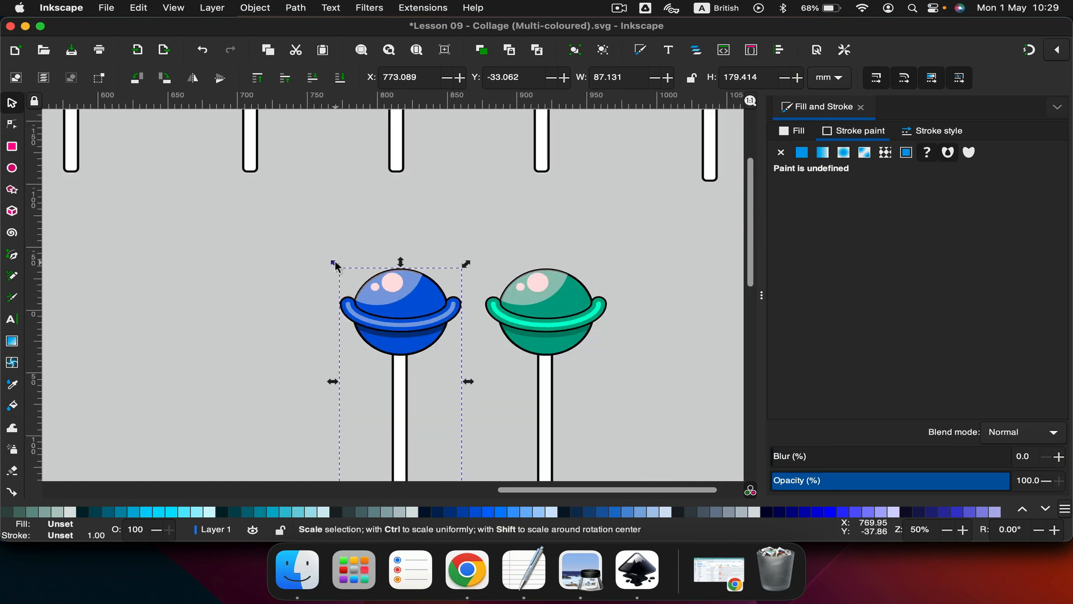
{"action": "left_click_drag", "start_coordinate": [337, 266], "coordinate": [343, 351]}
{"action": "key", "text": "super+z"}
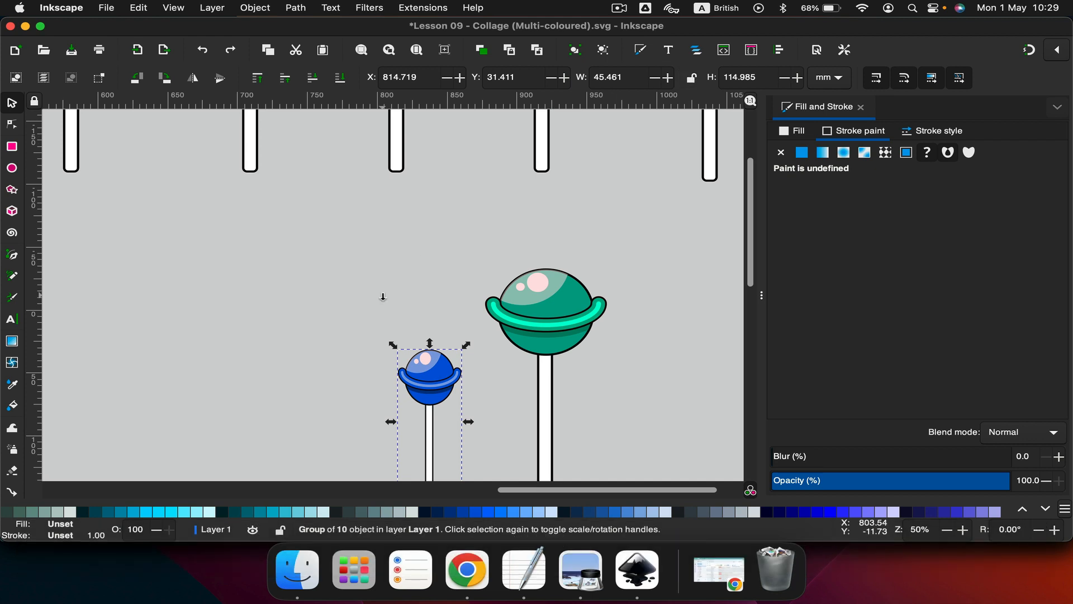
{"action": "left_click_drag", "start_coordinate": [394, 343], "coordinate": [441, 413]}
{"action": "scroll", "coordinate": [439, 399], "scroll_direction": "down", "scroll_amount": 3}
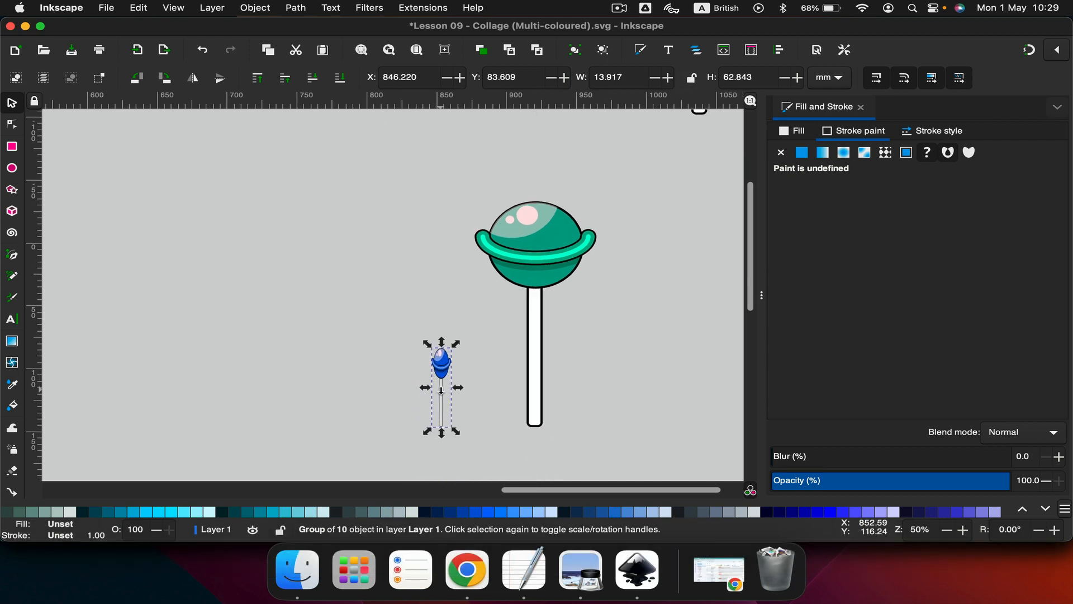
Step: Undo both size changes of the blue lollipop group
{"action": "scroll", "coordinate": [441, 391], "scroll_direction": "up", "scroll_amount": 5}
{"action": "key", "text": "super+z"}
{"action": "key", "text": "super+z"}
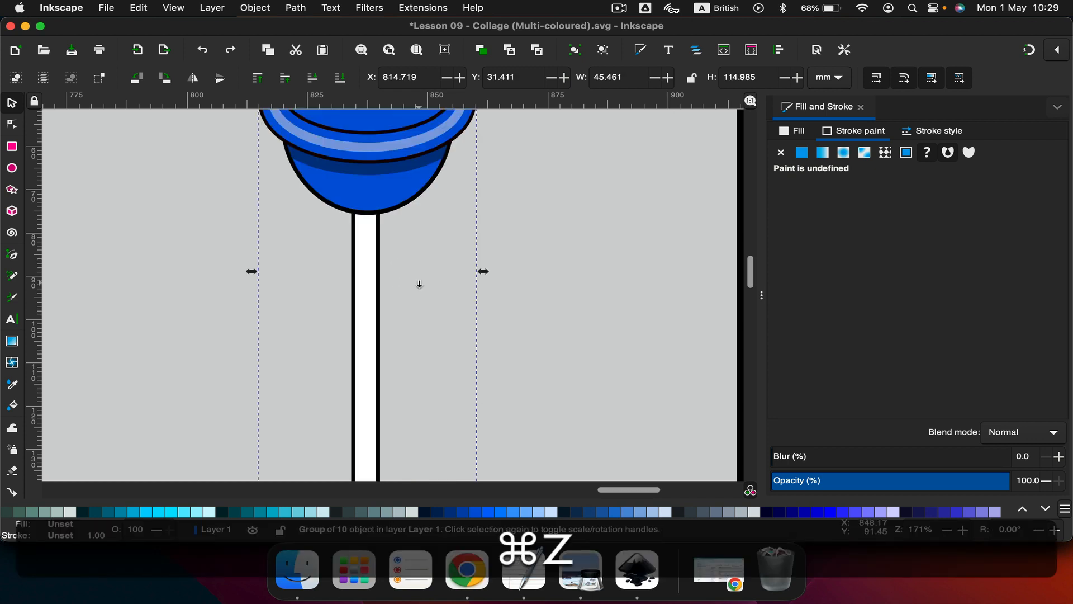
{"action": "scroll", "coordinate": [420, 284], "scroll_direction": "down", "scroll_amount": 3}
{"action": "scroll", "coordinate": [419, 284], "scroll_direction": "up", "scroll_amount": 4}
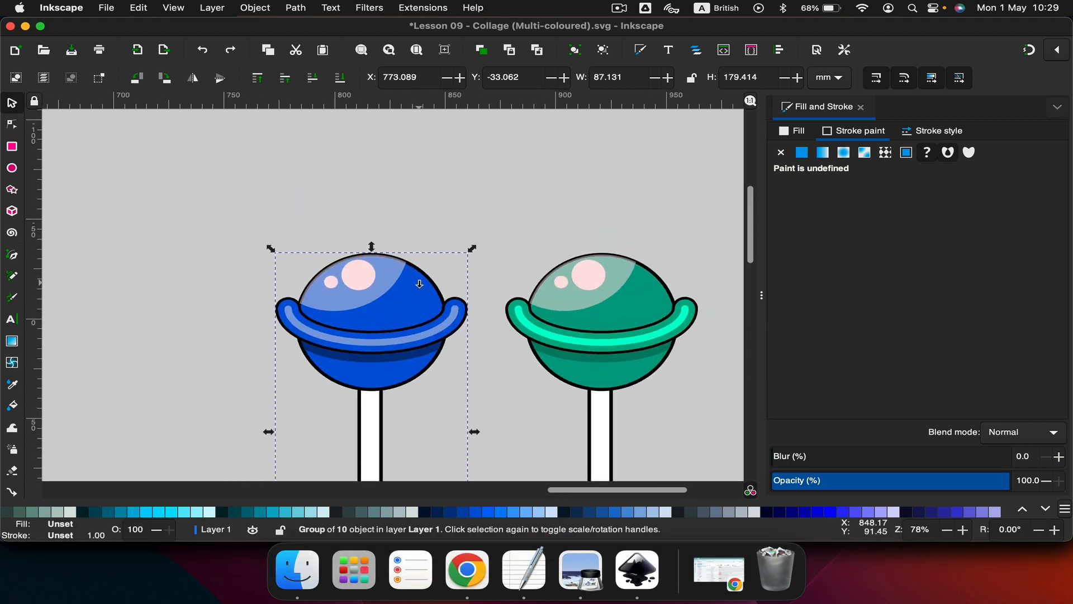
Step: Lock the width-to-height ratio and scale the blue lollipop group down proportionally to about 84 × 174 mm
{"action": "left_click", "coordinate": [691, 78]}
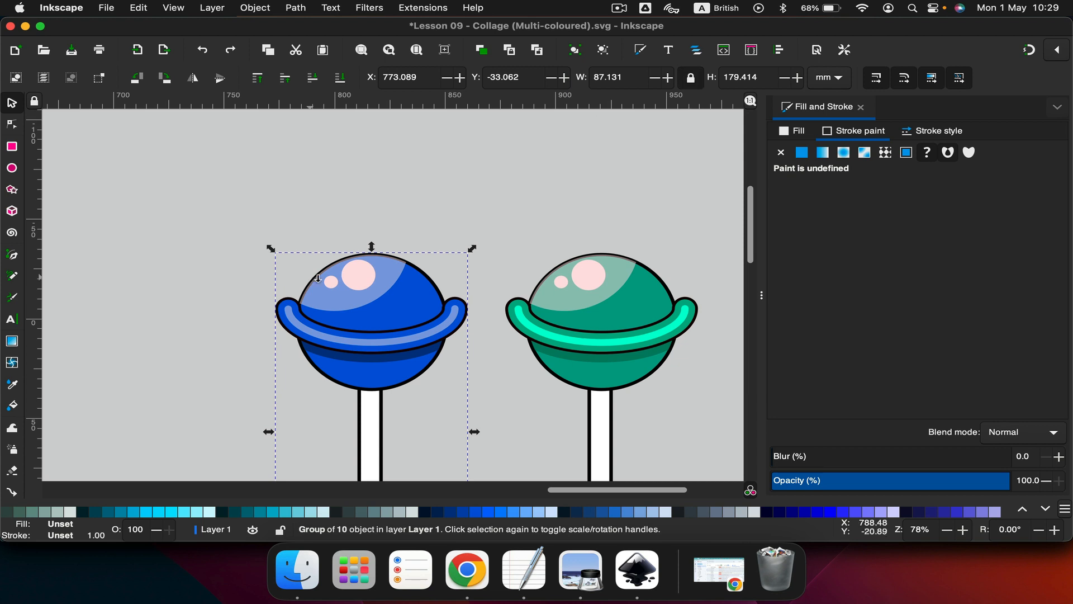
{"action": "left_click_drag", "start_coordinate": [468, 246], "coordinate": [431, 270]}
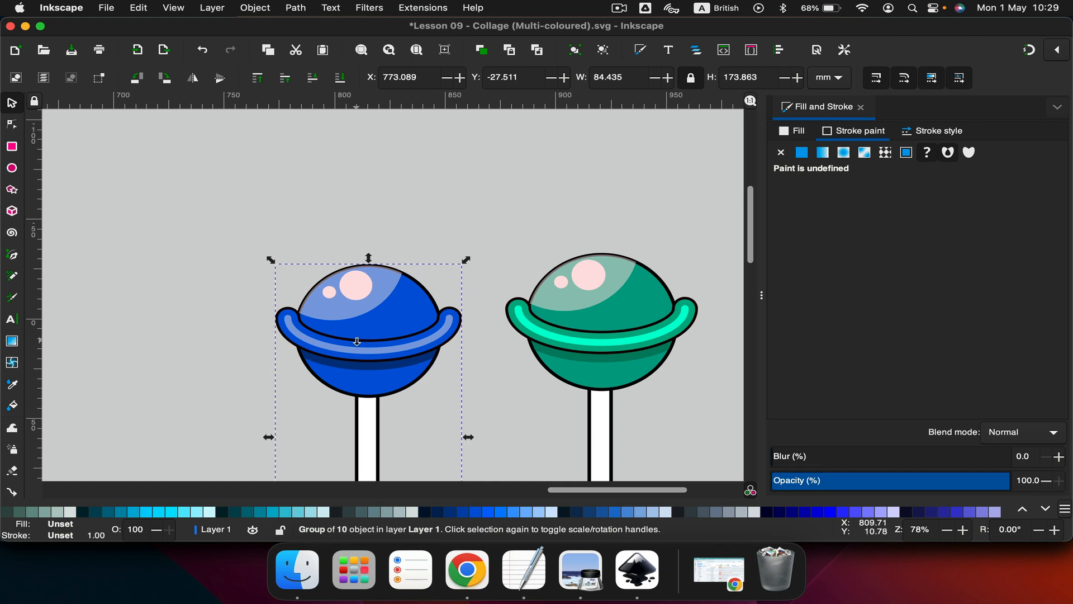
Step: Switch to Finder, open the Inkscape Portfolio of Work (Checkpoint #3) PDF in Preview and examine the two-colour collage on page 21
{"action": "left_click", "coordinate": [297, 566]}
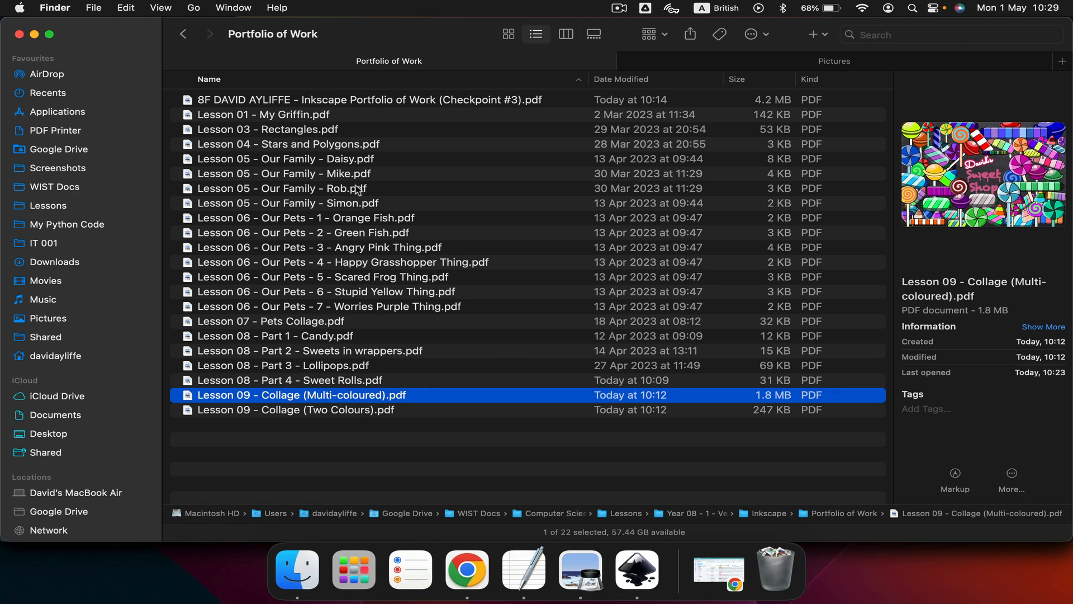
{"action": "double_click", "coordinate": [376, 101]}
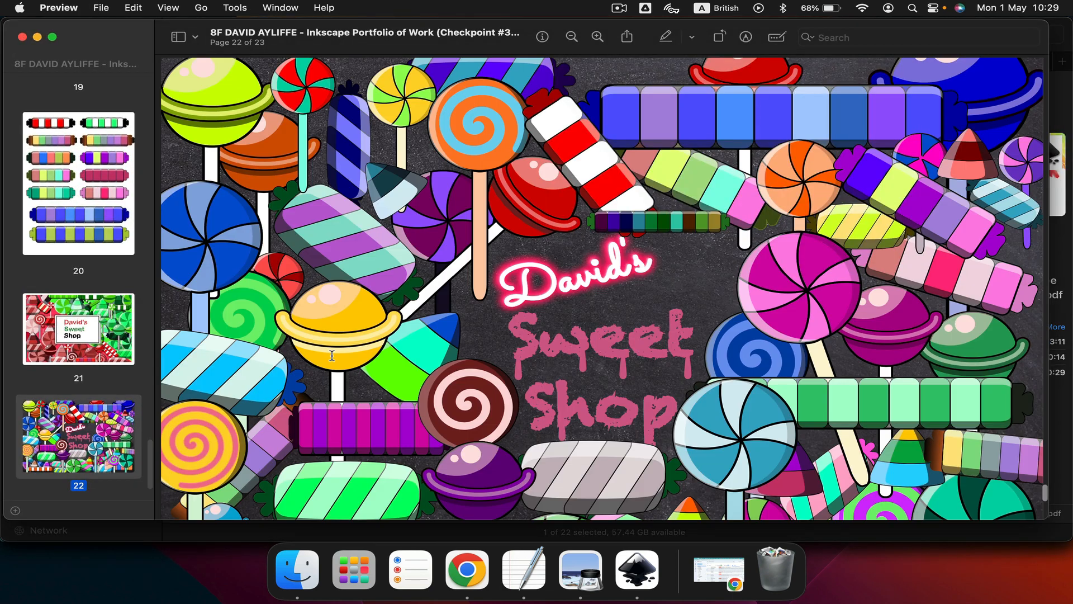
{"action": "key", "text": "Up"}
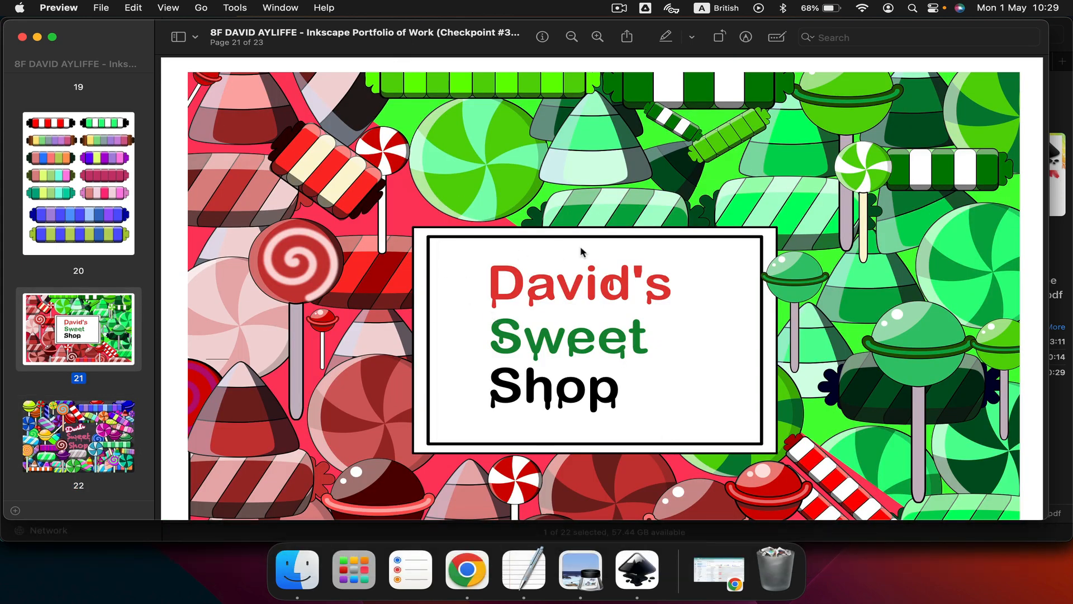
{"action": "scroll", "coordinate": [324, 165], "scroll_direction": "down", "scroll_amount": 5}
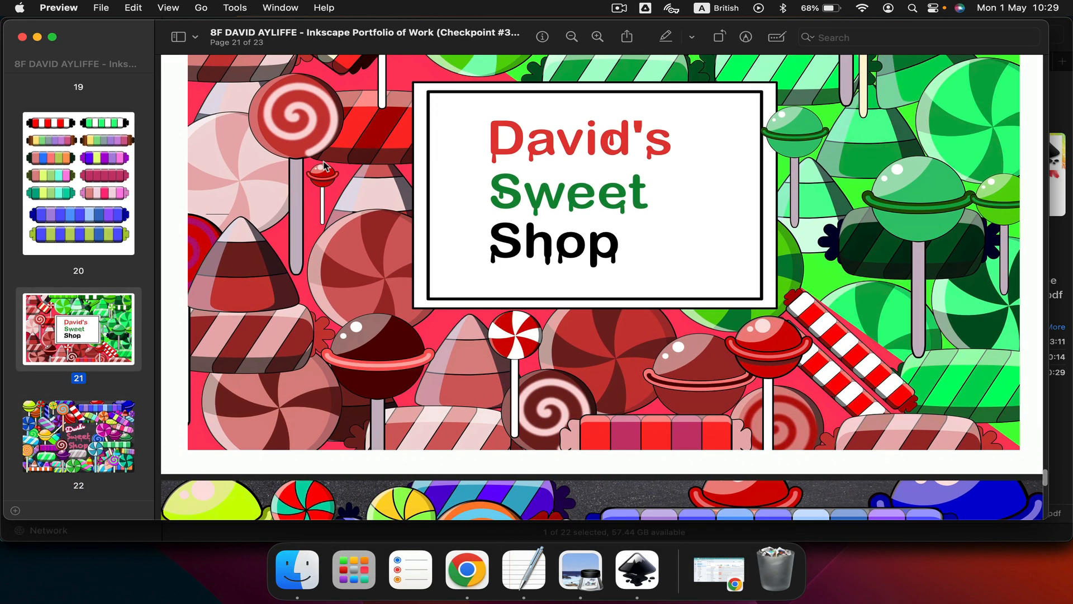
{"action": "scroll", "coordinate": [249, 129], "scroll_direction": "up", "scroll_amount": 4}
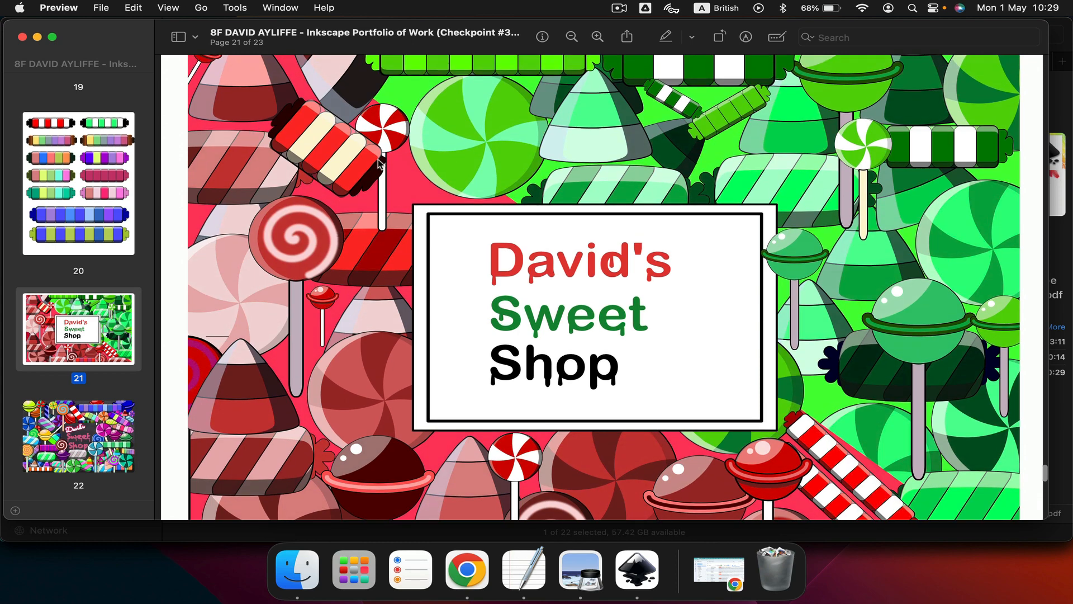
{"action": "scroll", "coordinate": [877, 280], "scroll_direction": "up", "scroll_amount": 4}
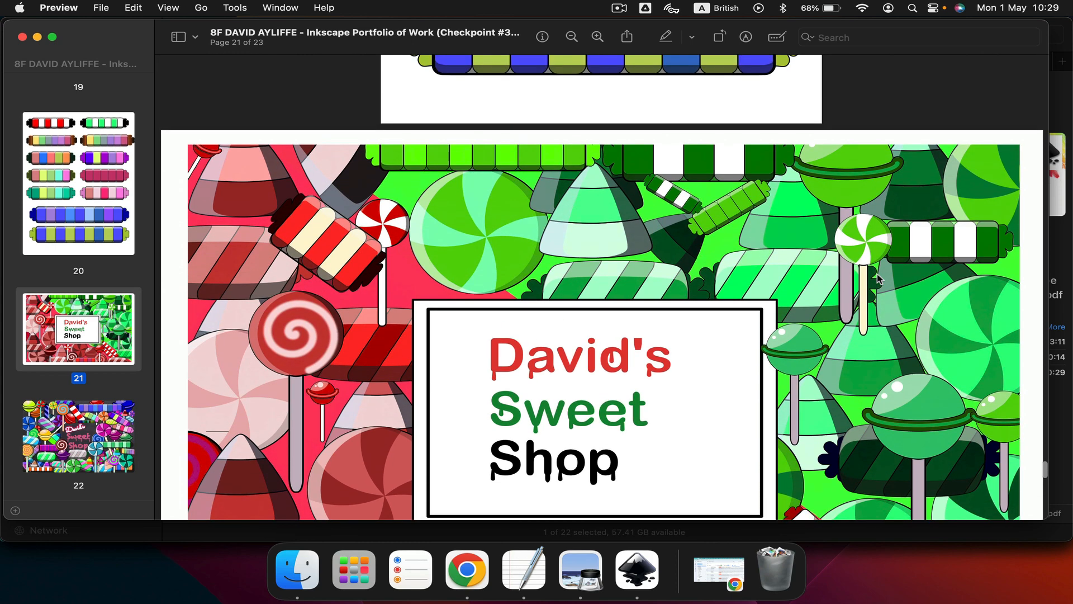
{"action": "scroll", "coordinate": [878, 279], "scroll_direction": "down", "scroll_amount": 3}
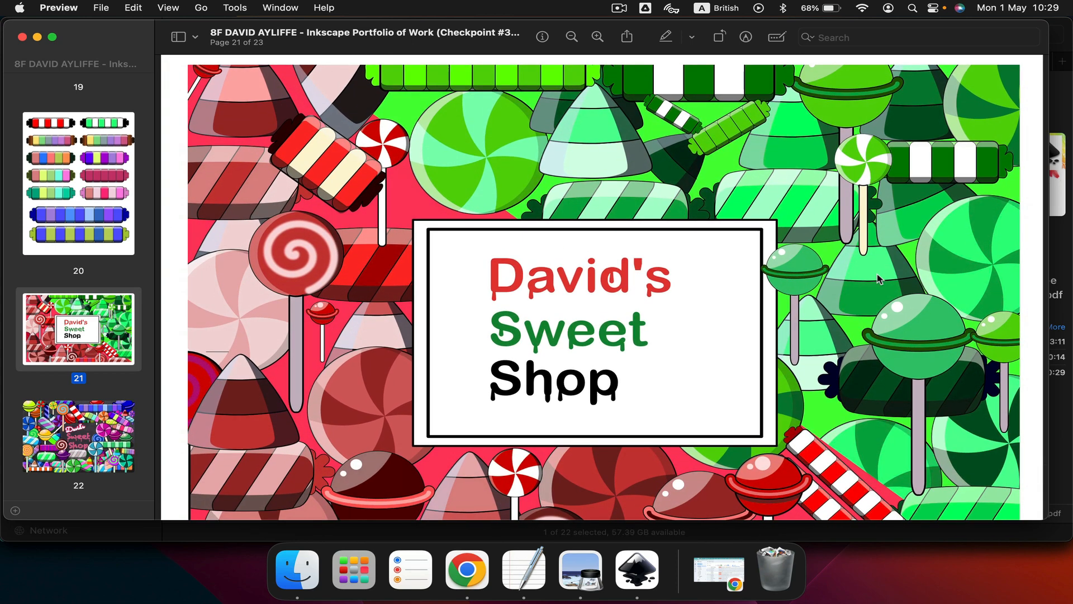
{"action": "scroll", "coordinate": [879, 278], "scroll_direction": "down", "scroll_amount": 5}
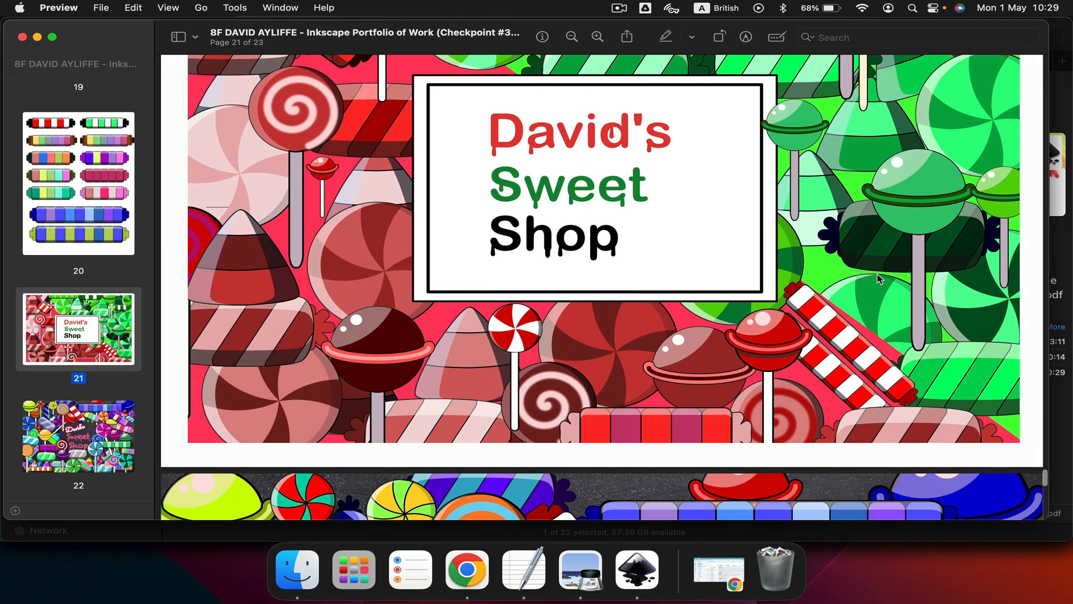
Step: Examine the multi-coloured collage on page 22 and the sweet rolls on page 20 of the portfolio, and quit Preview
{"action": "scroll", "coordinate": [879, 279], "scroll_direction": "down", "scroll_amount": 10}
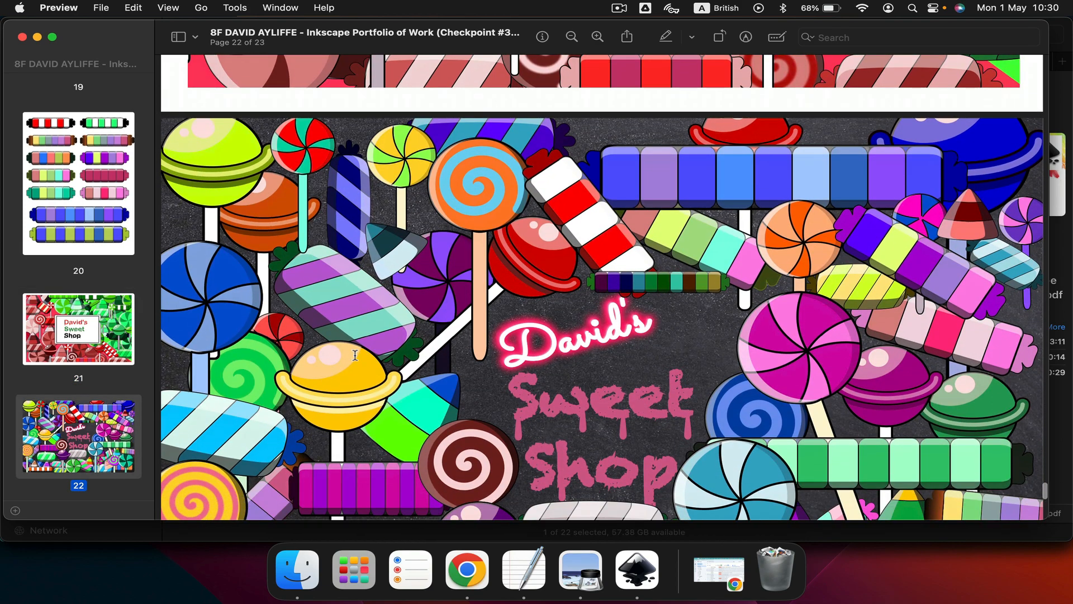
{"action": "scroll", "coordinate": [864, 341], "scroll_direction": "down", "scroll_amount": 3}
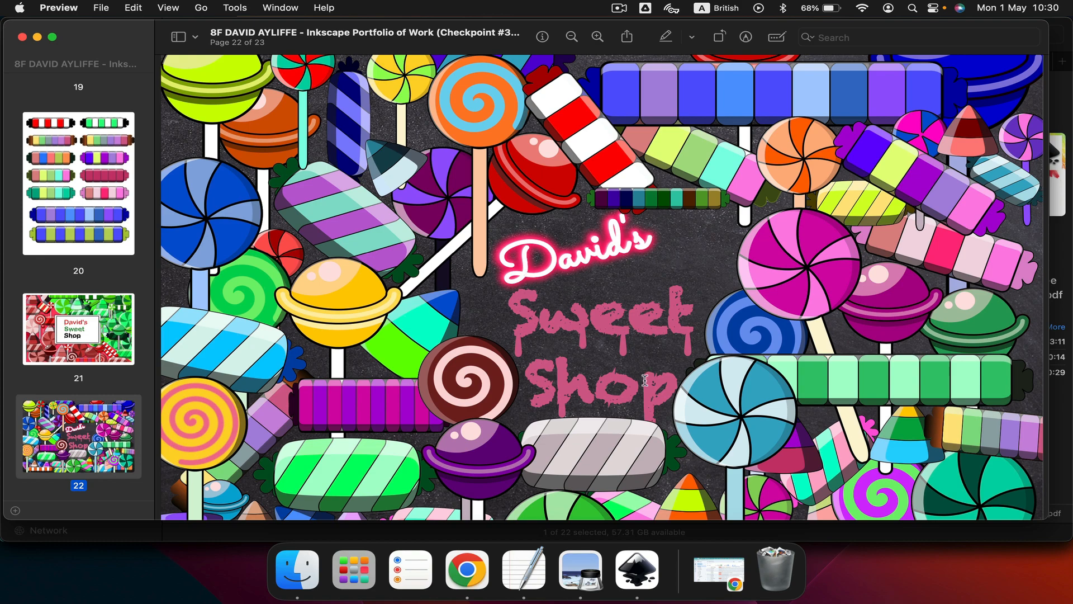
{"action": "scroll", "coordinate": [645, 380], "scroll_direction": "down", "scroll_amount": 5}
{"action": "left_click", "coordinate": [66, 410]}
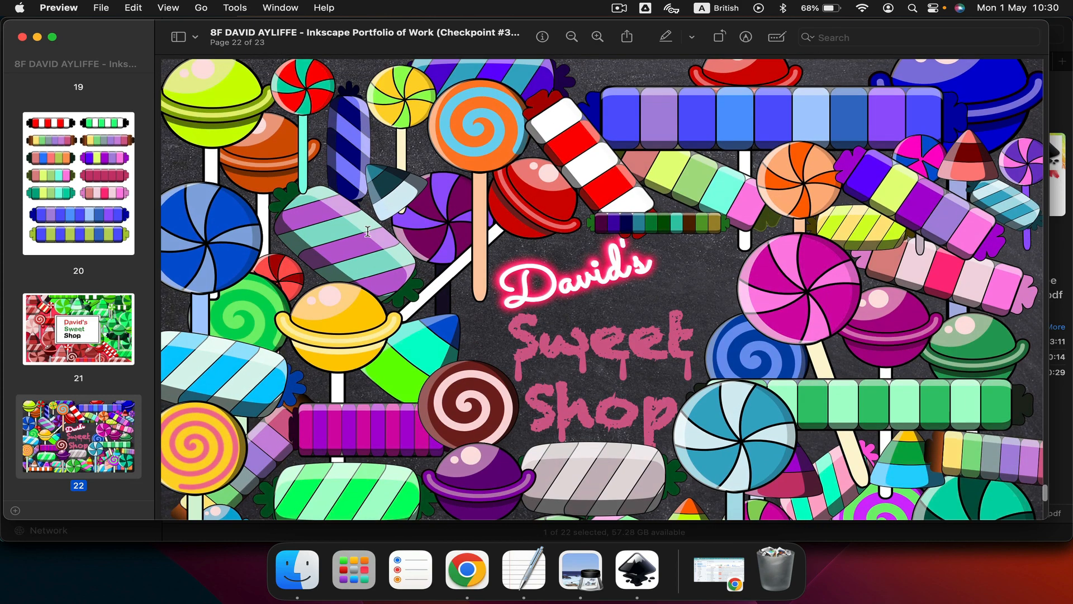
{"action": "scroll", "coordinate": [368, 231], "scroll_direction": "up", "scroll_amount": 1}
{"action": "scroll", "coordinate": [368, 231], "scroll_direction": "up", "scroll_amount": 10}
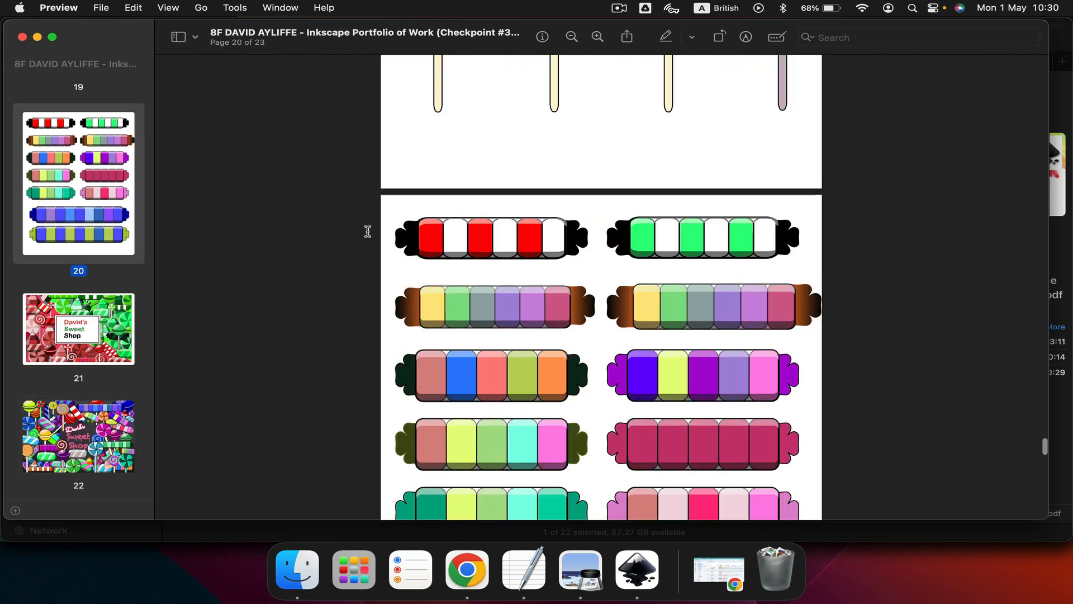
{"action": "key", "text": "super+q"}
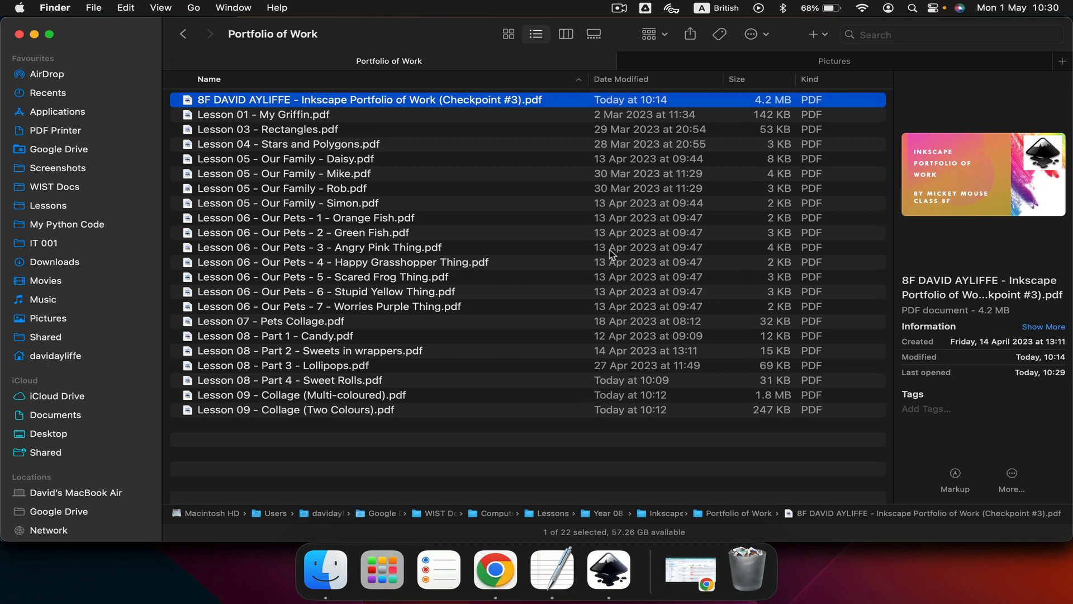
{"action": "left_click", "coordinate": [619, 8]}
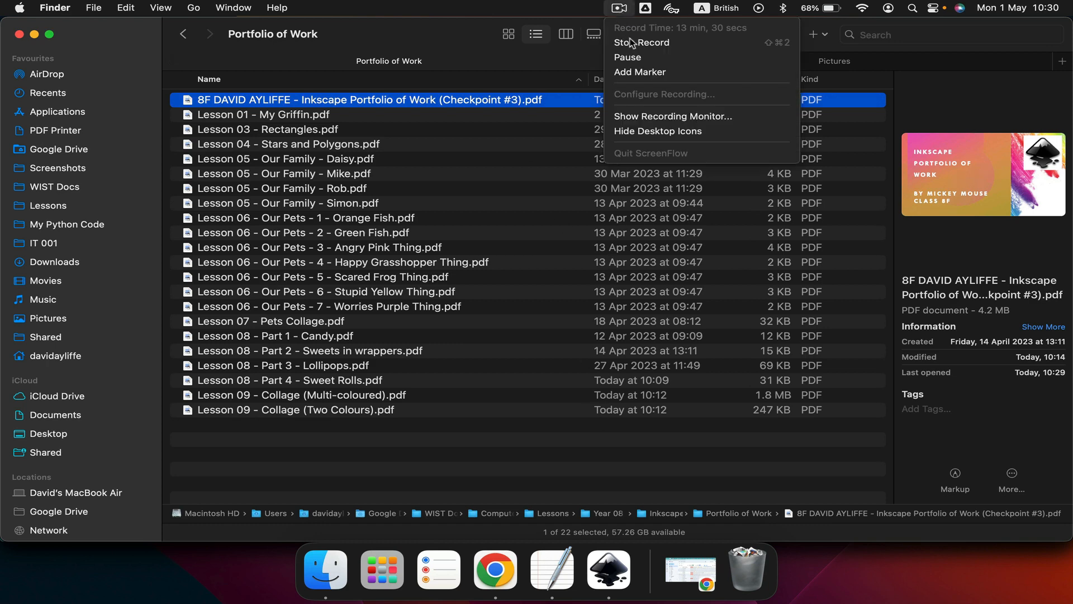